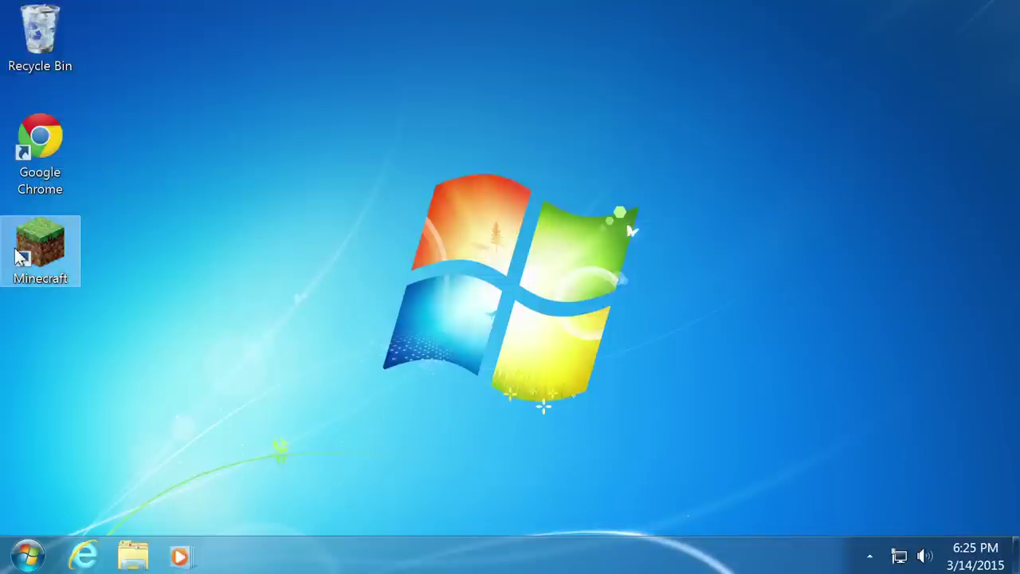
- Empty the Recycle Bin and confirm the permanent deletion of the Downloads shortcut
{"action": "right_click", "coordinate": [24, 41]}
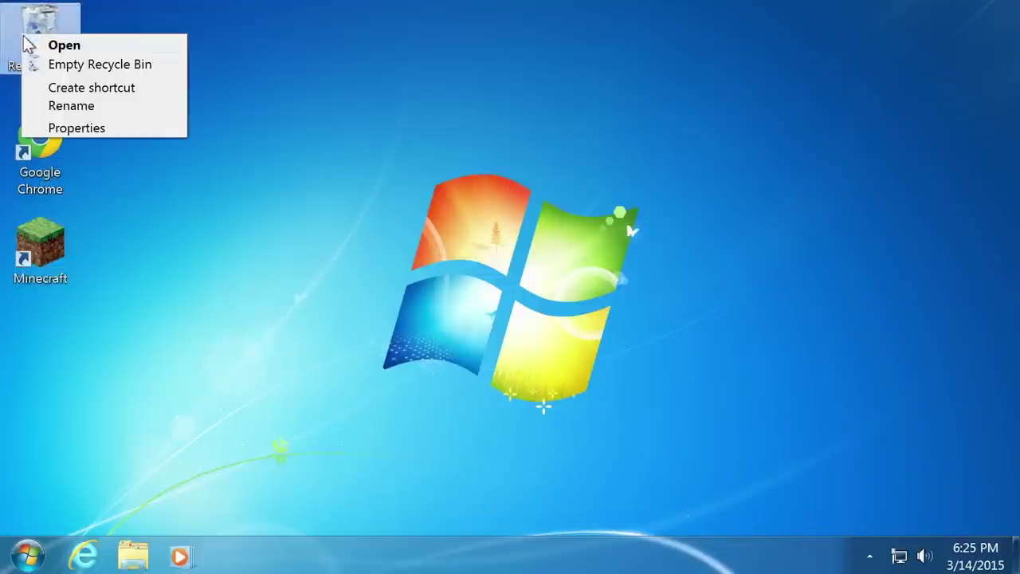
{"action": "left_click", "coordinate": [91, 65]}
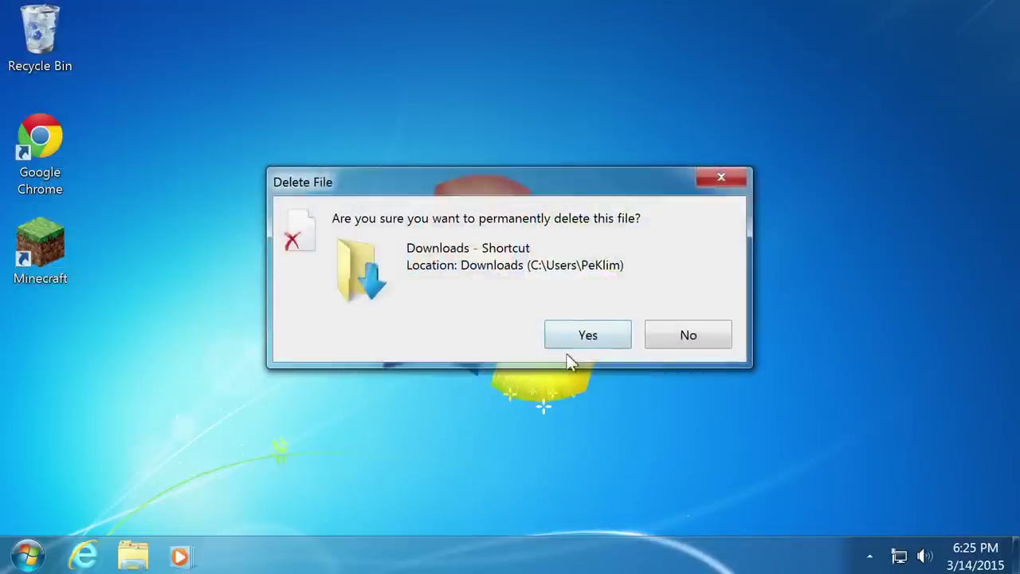
{"action": "left_click", "coordinate": [586, 333]}
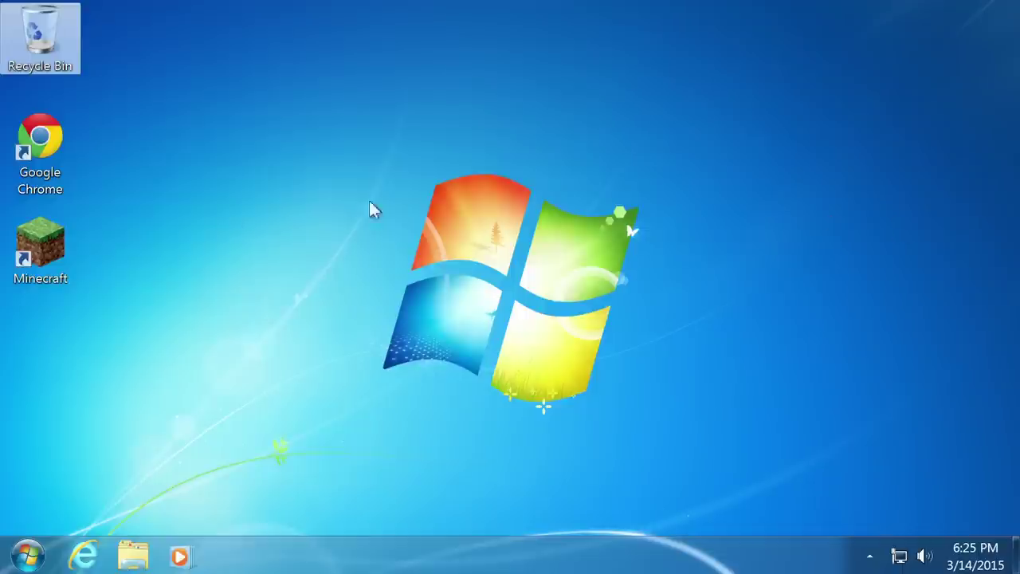
- Start the Minecraft launcher from the desktop and move its window slightly higher on the screen
{"action": "double_click", "coordinate": [32, 253]}
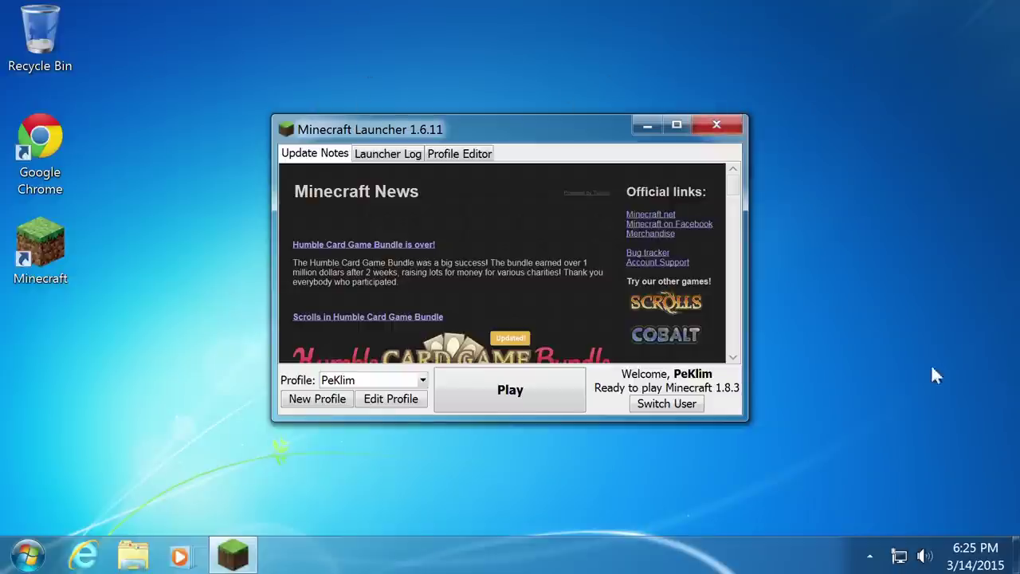
{"action": "left_click_drag", "start_coordinate": [519, 134], "coordinate": [527, 90]}
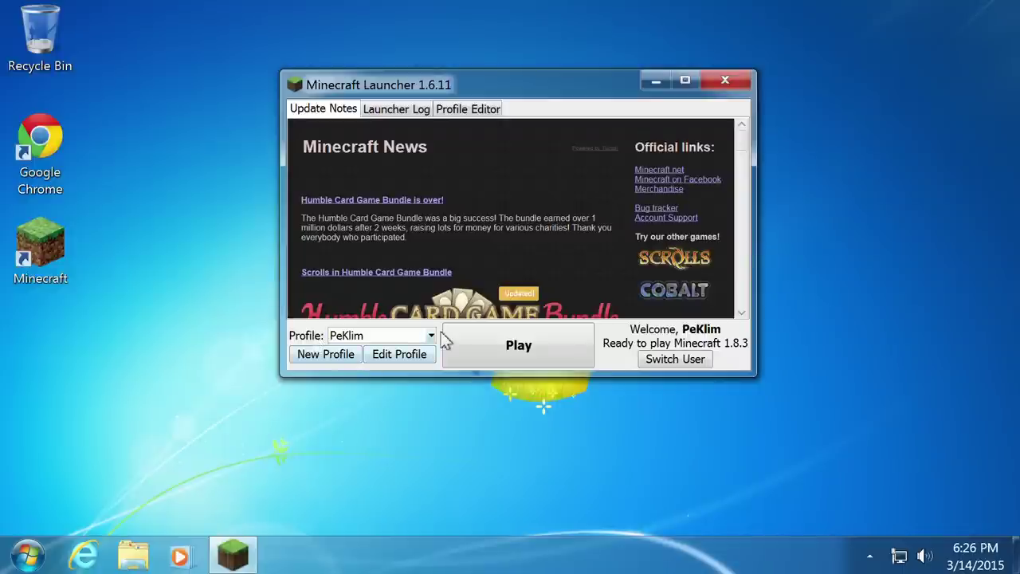
- Examine the game versions offered in the current profile's settings and close the profile editor without saving
{"action": "left_click", "coordinate": [417, 355]}
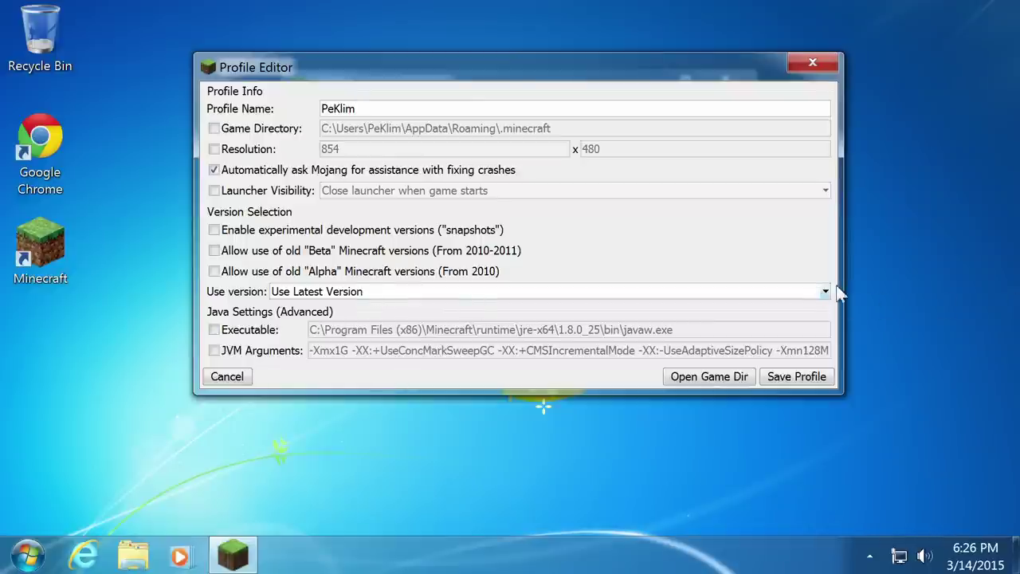
{"action": "left_click", "coordinate": [822, 291]}
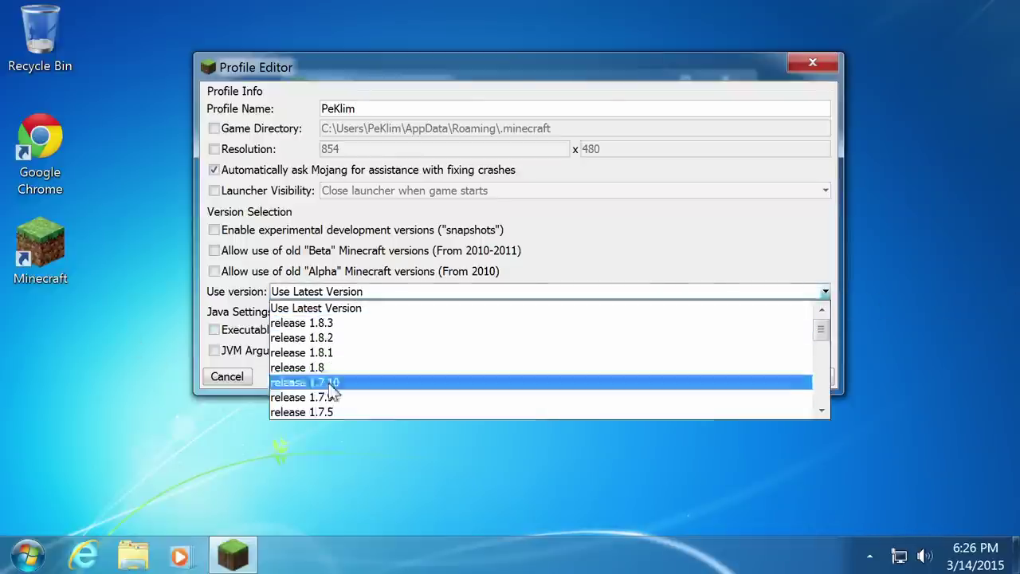
{"action": "left_click_drag", "start_coordinate": [823, 338], "coordinate": [847, 270]}
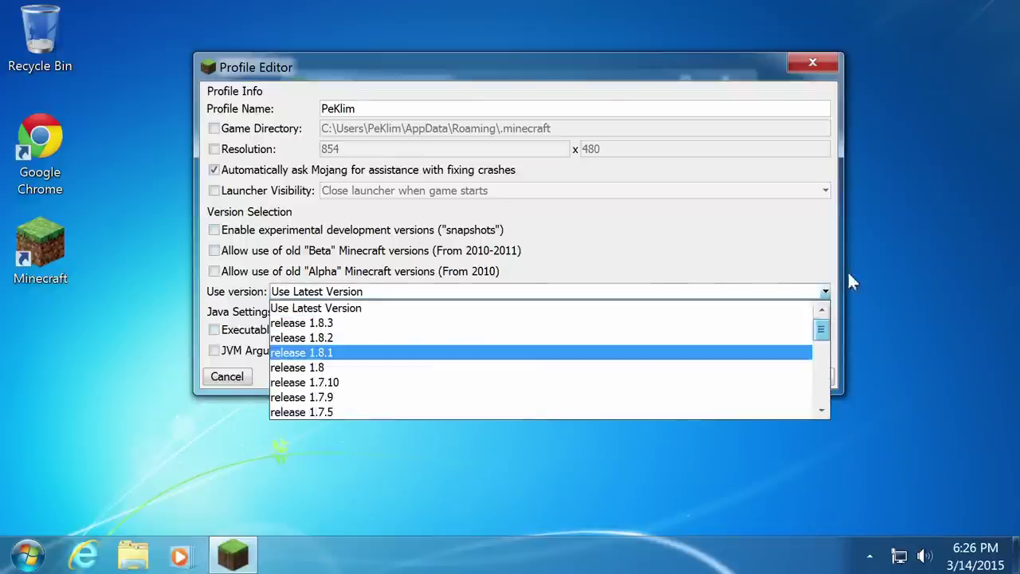
{"action": "left_click", "coordinate": [777, 237]}
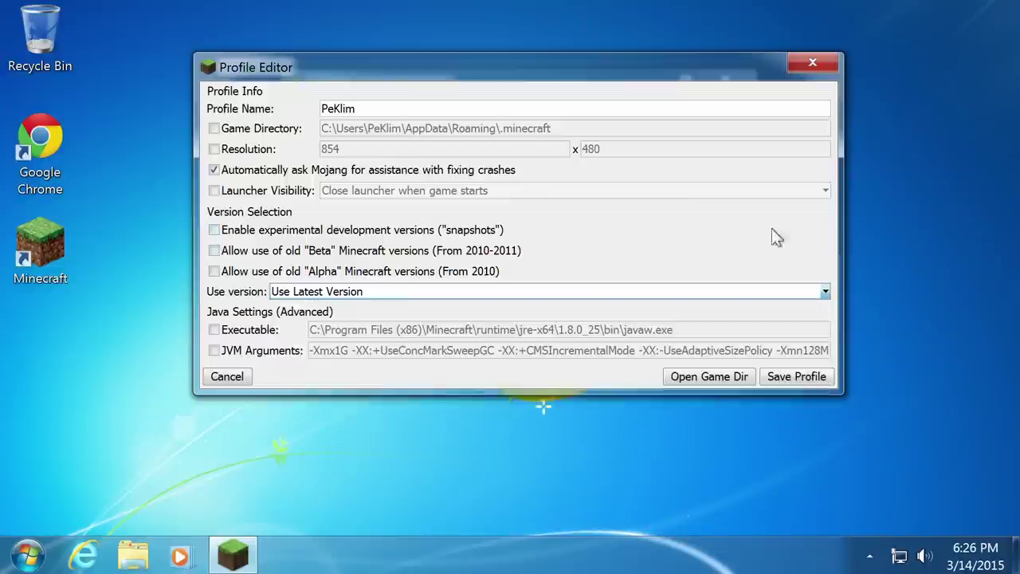
{"action": "left_click", "coordinate": [221, 376]}
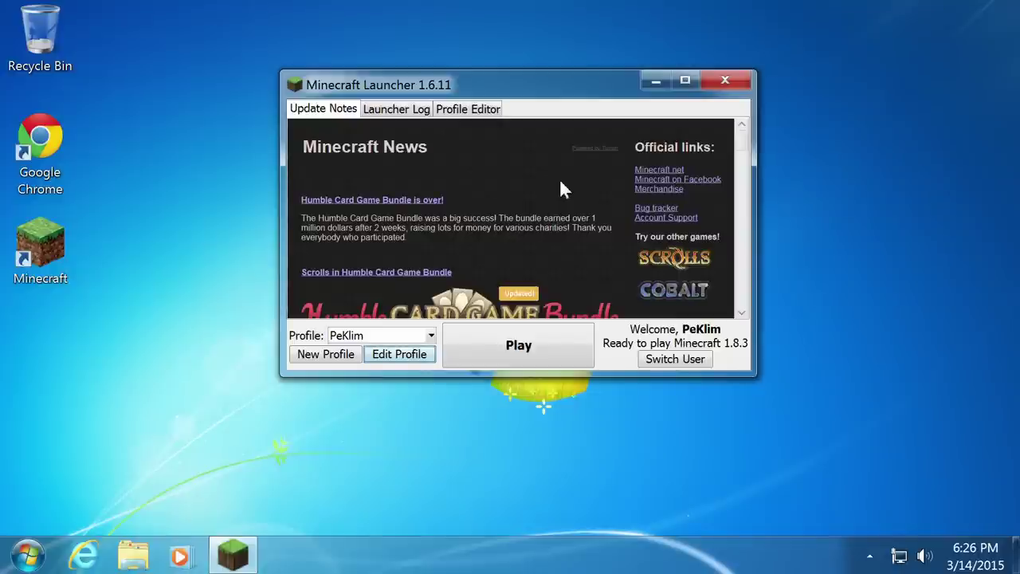
{"action": "left_click_drag", "start_coordinate": [574, 94], "coordinate": [497, 54]}
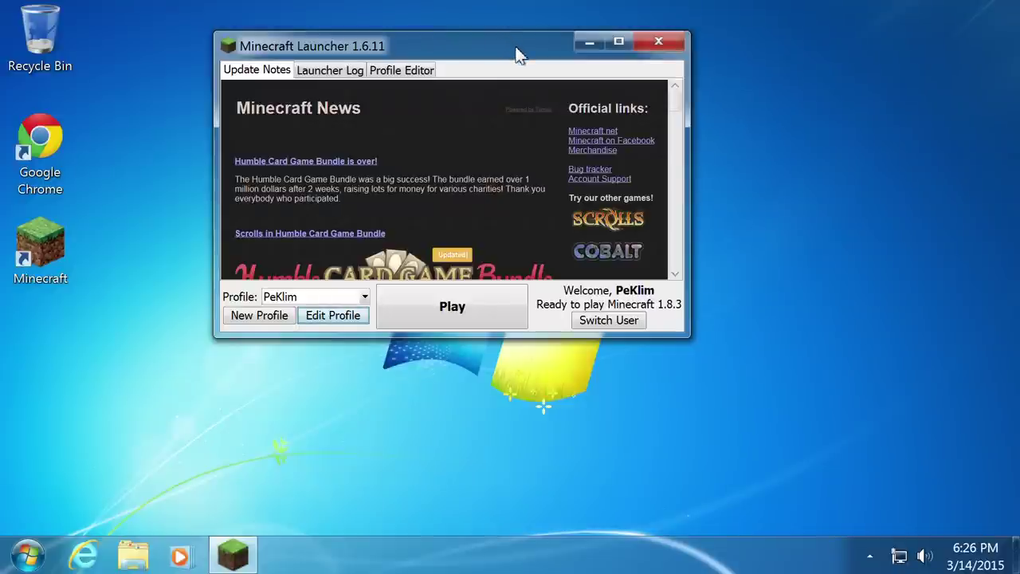
{"action": "left_click_drag", "start_coordinate": [516, 54], "coordinate": [536, 74]}
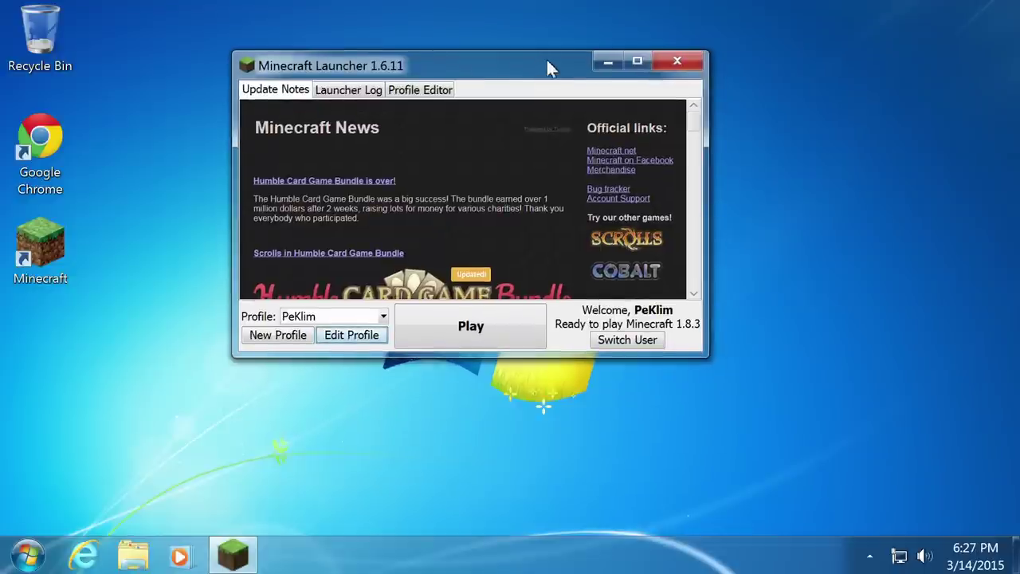
{"action": "left_click_drag", "start_coordinate": [535, 74], "coordinate": [530, 64]}
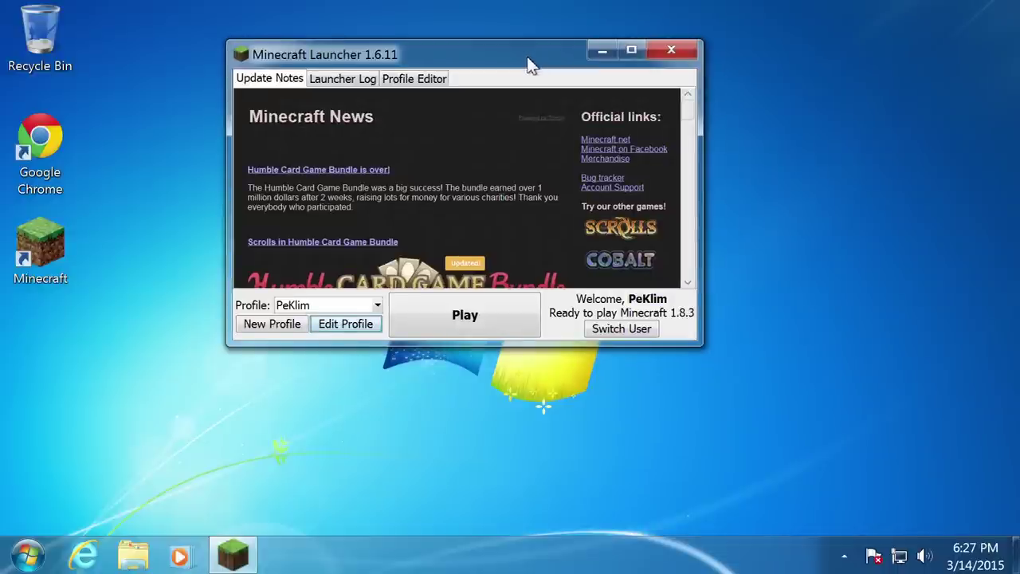
{"action": "left_click_drag", "start_coordinate": [531, 64], "coordinate": [552, 61]}
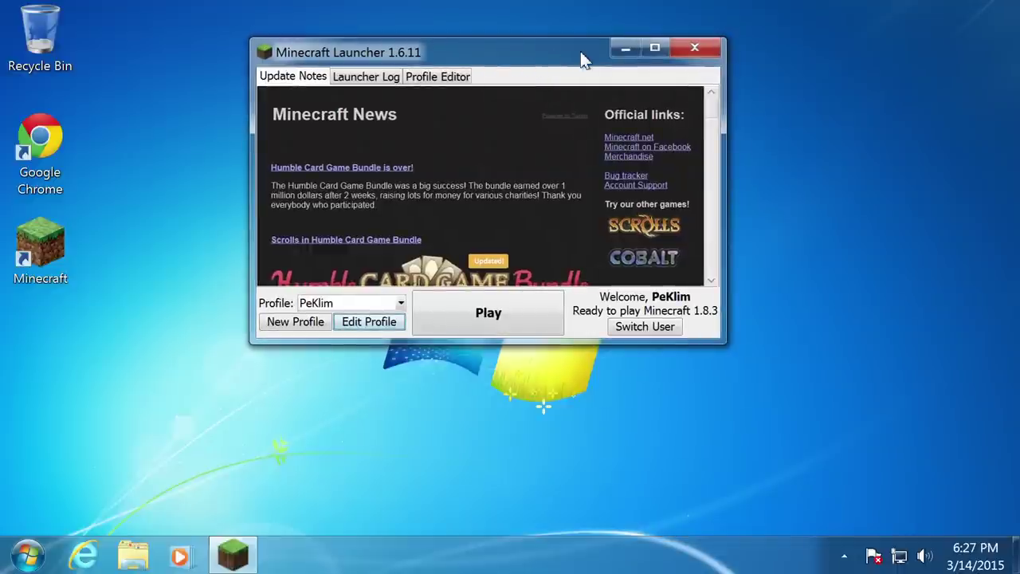
- Create and save a new launcher profile named 1.7.10 that uses release 1.7.10
{"action": "left_click", "coordinate": [296, 321]}
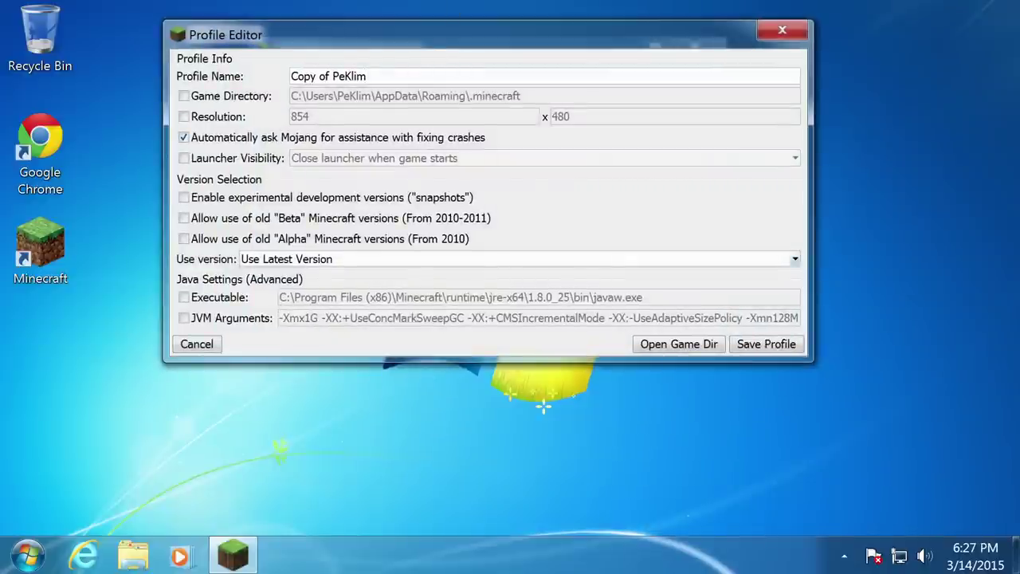
{"action": "key", "text": "ctrl+a"}
{"action": "type", "text": "1"}
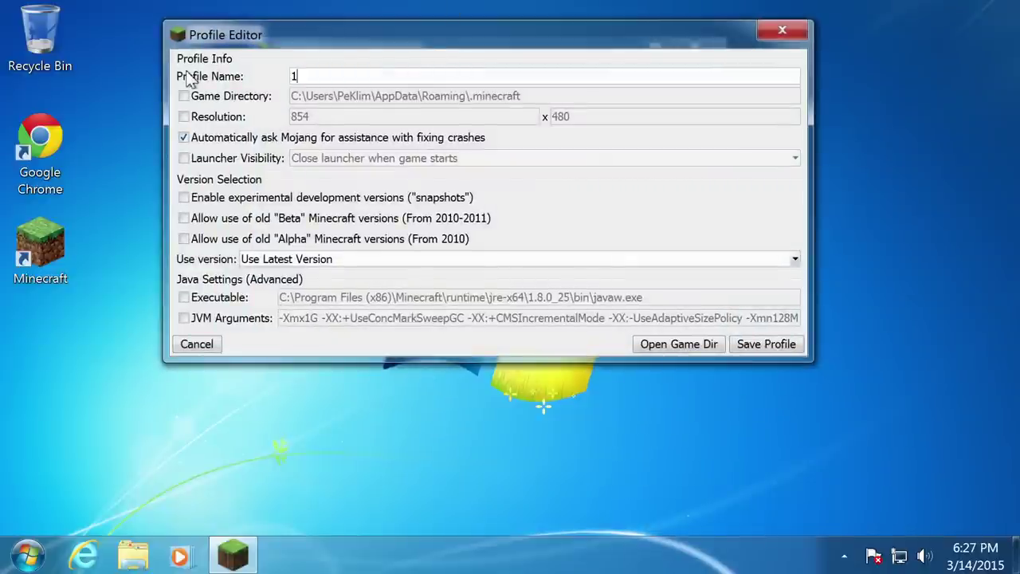
{"action": "type", "text": ".7.10"}
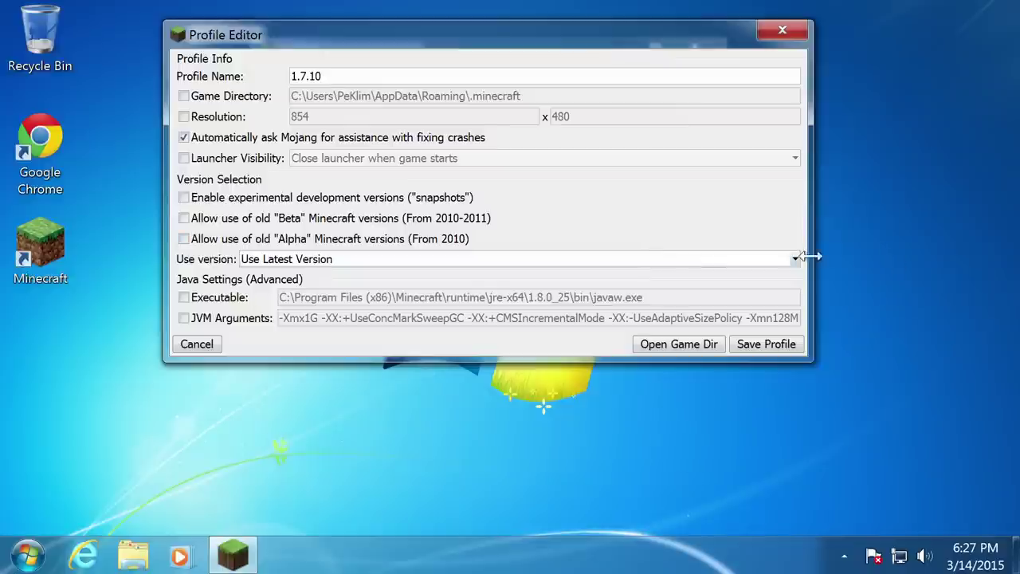
{"action": "left_click", "coordinate": [702, 259]}
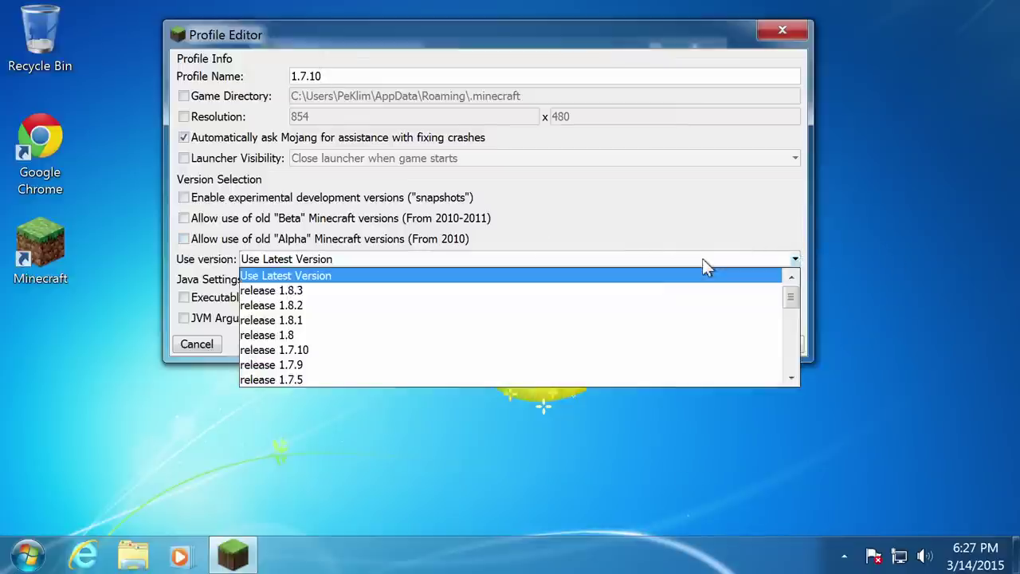
{"action": "left_click", "coordinate": [322, 350]}
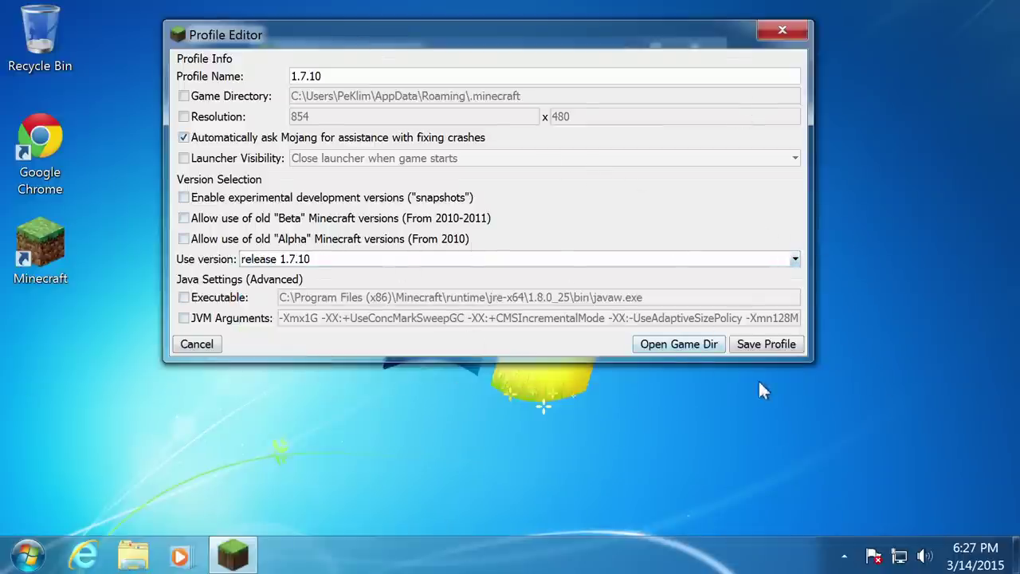
{"action": "left_click", "coordinate": [779, 346]}
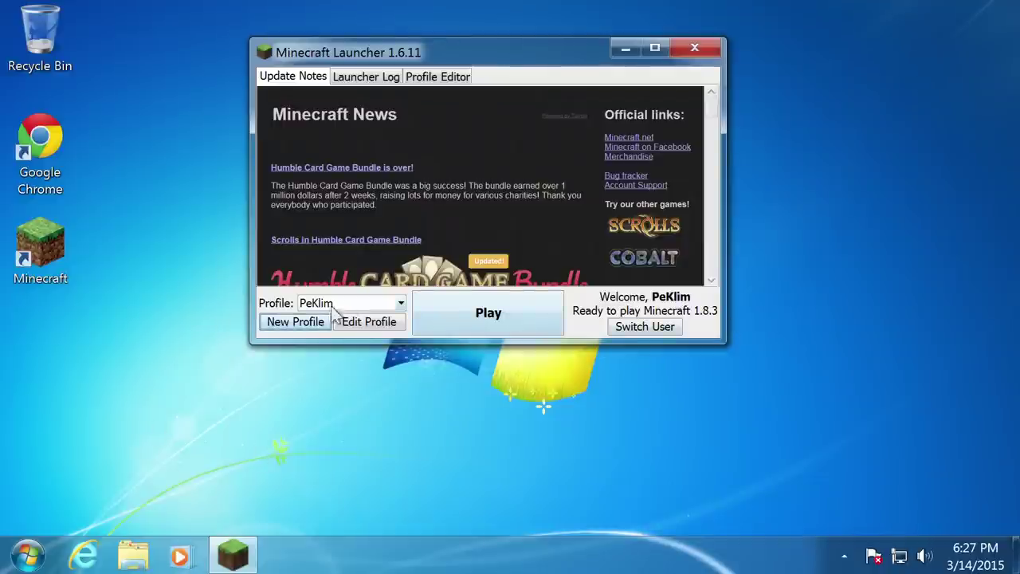
- Select the 1.7.10 profile, widen the launcher window to show the full status text, and start the game
{"action": "left_click", "coordinate": [400, 303]}
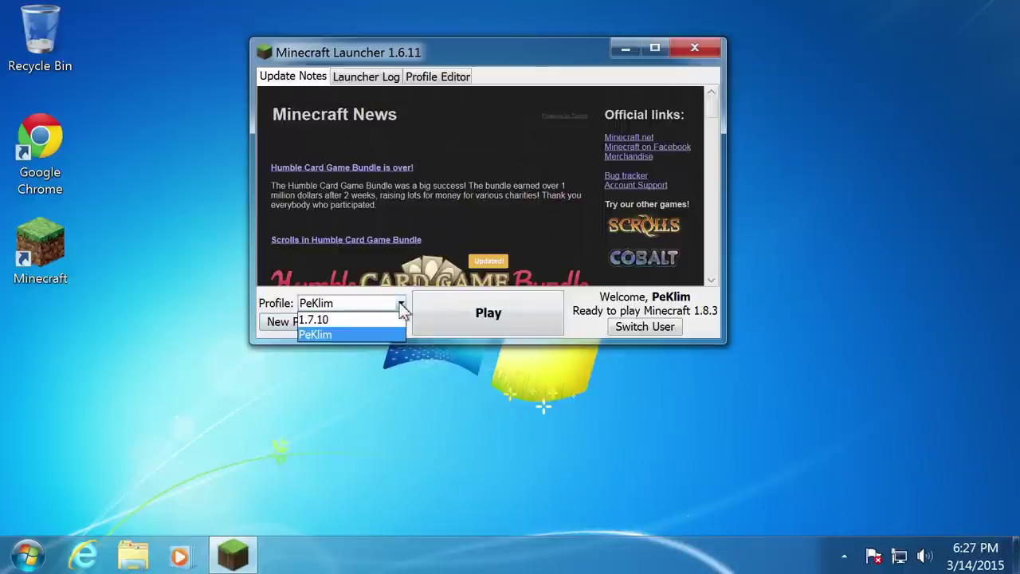
{"action": "left_click", "coordinate": [330, 319]}
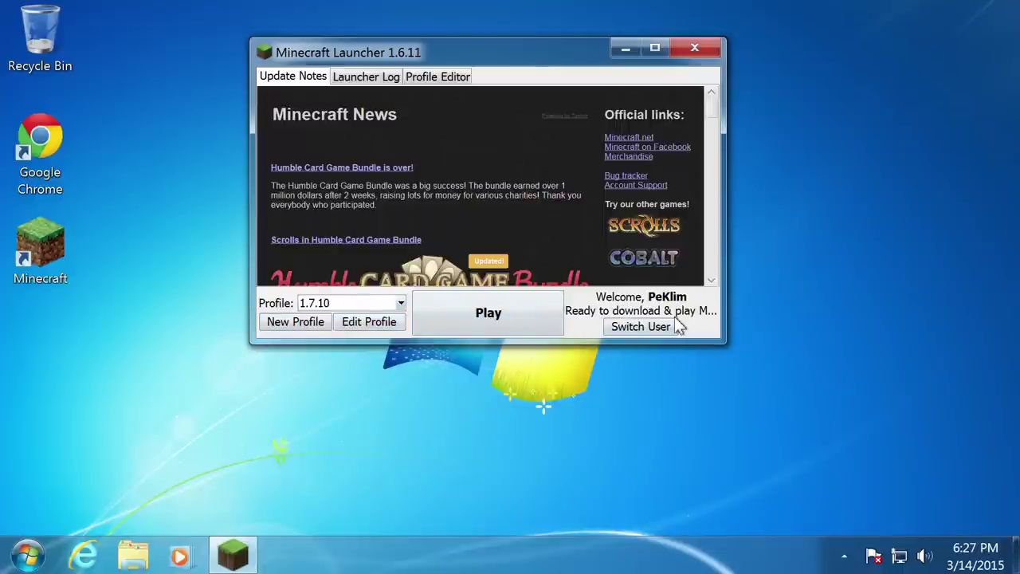
{"action": "left_click_drag", "start_coordinate": [725, 319], "coordinate": [953, 311]}
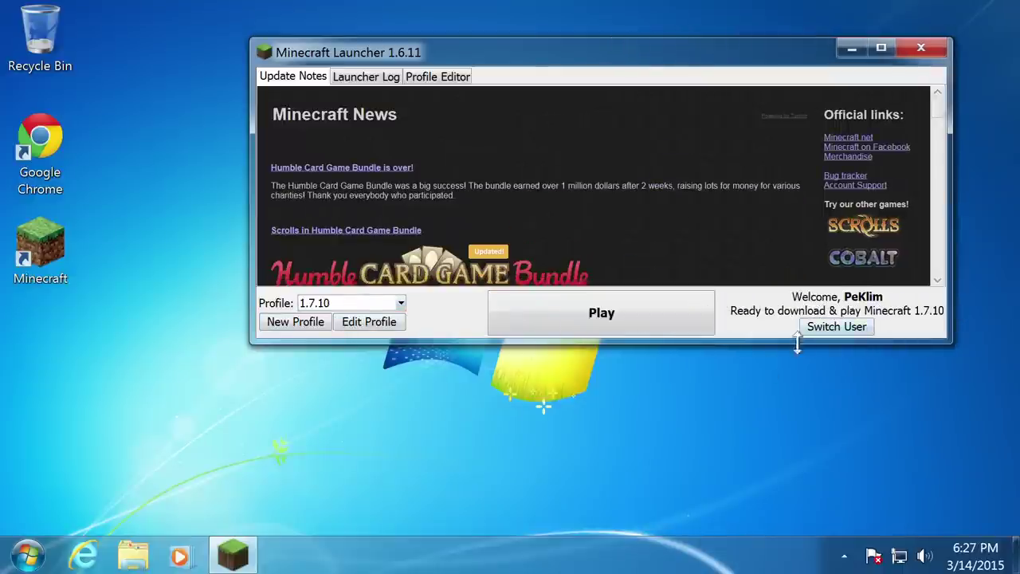
{"action": "left_click_drag", "start_coordinate": [596, 64], "coordinate": [472, 69]}
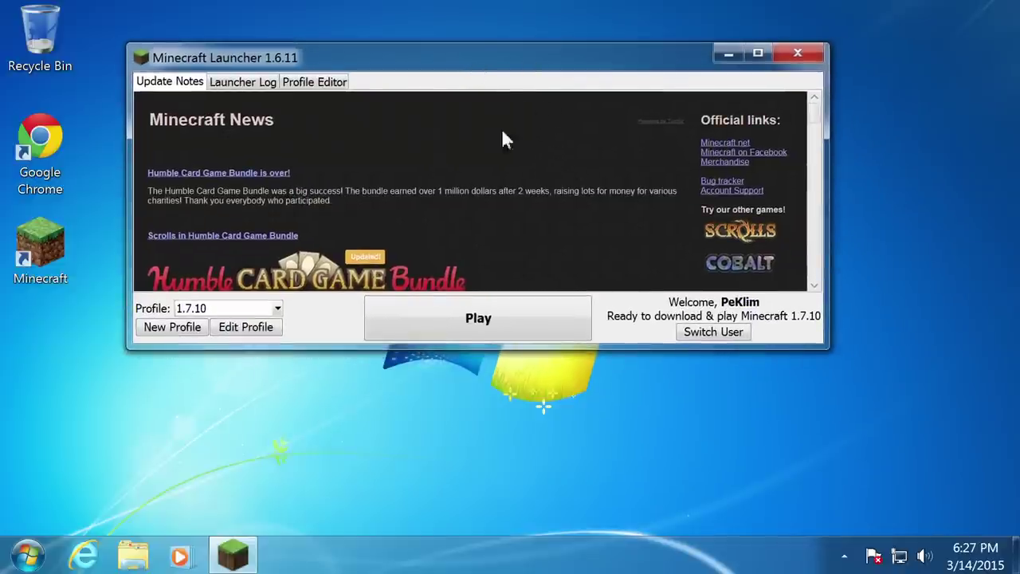
{"action": "left_click", "coordinate": [496, 318]}
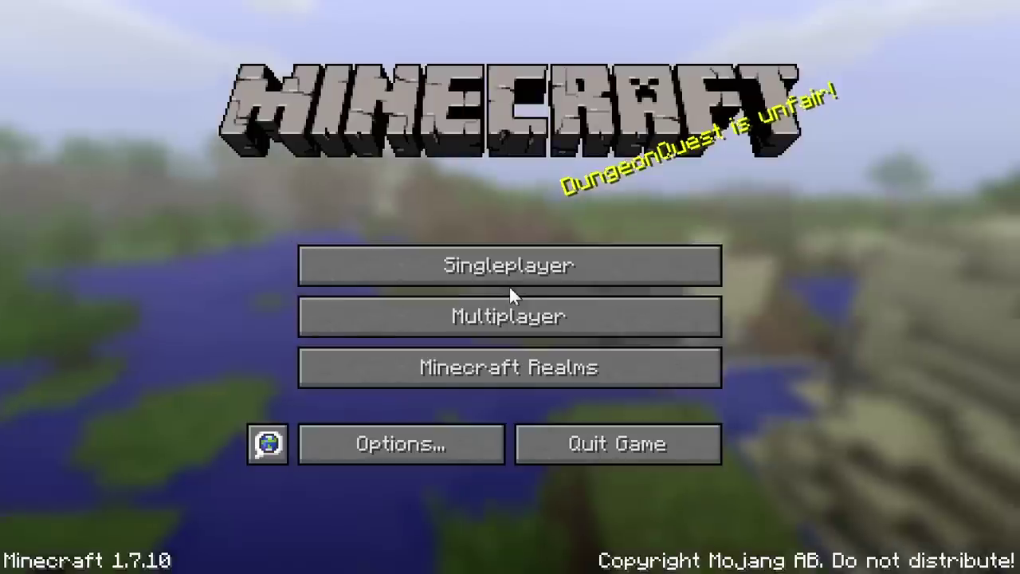
- Load the existing singleplayer world "prvni"
{"action": "left_click", "coordinate": [555, 273]}
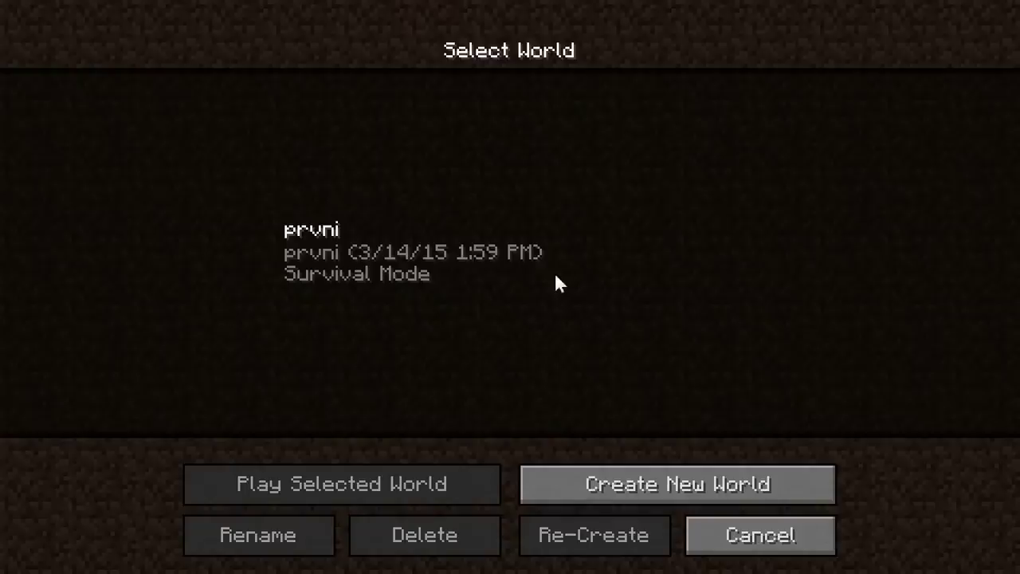
{"action": "left_click", "coordinate": [366, 260]}
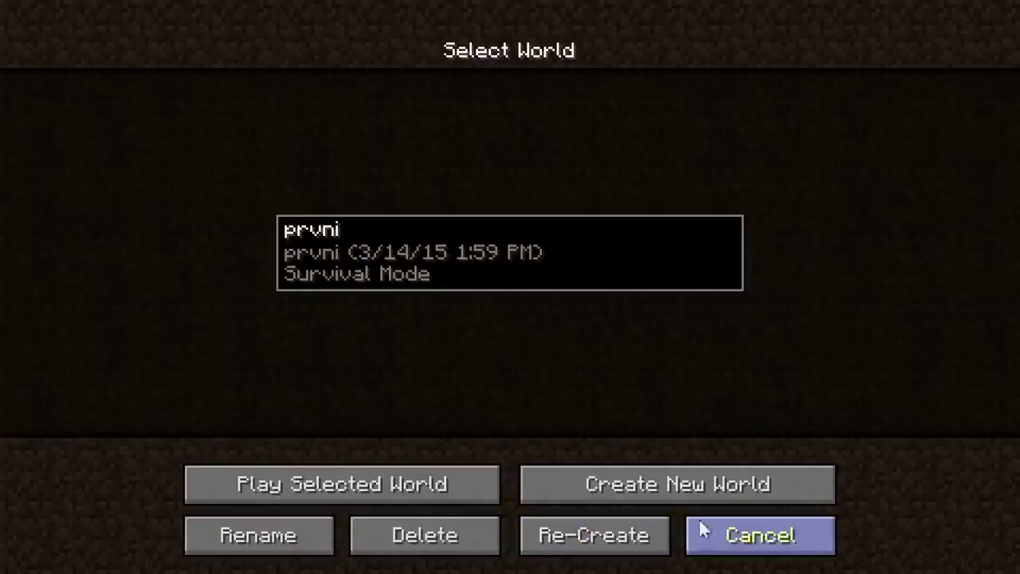
{"action": "left_click", "coordinate": [316, 484]}
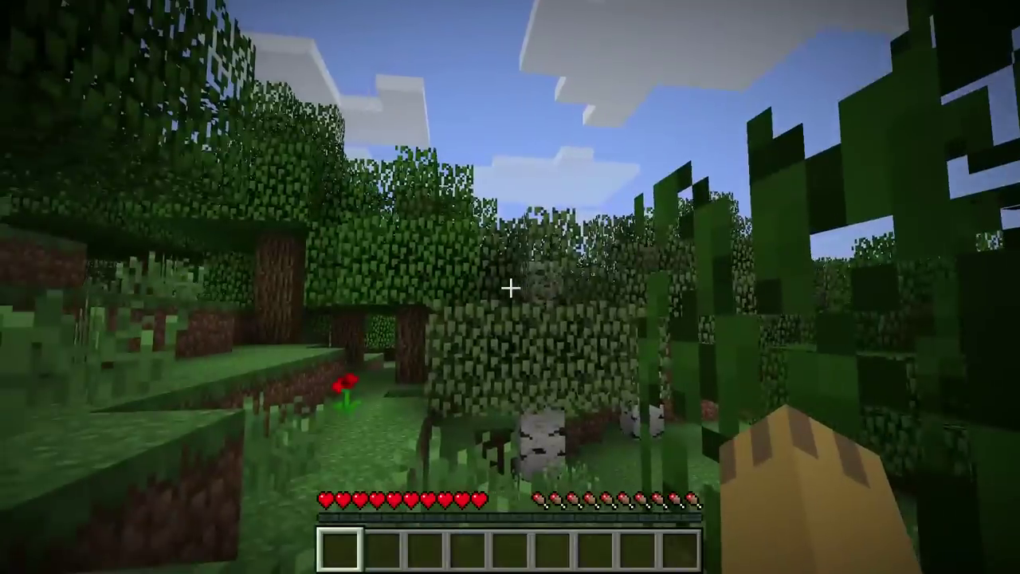
- Check the character's inventory in the world, then save the world and quit the game completely
{"action": "key", "text": "e"}
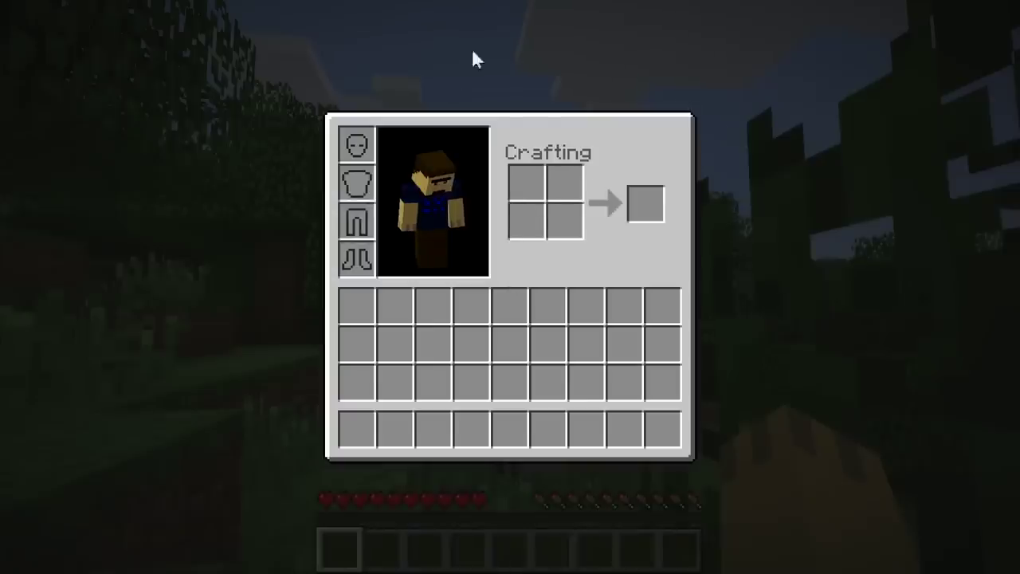
{"action": "key", "text": "e"}
{"action": "key", "text": "Escape"}
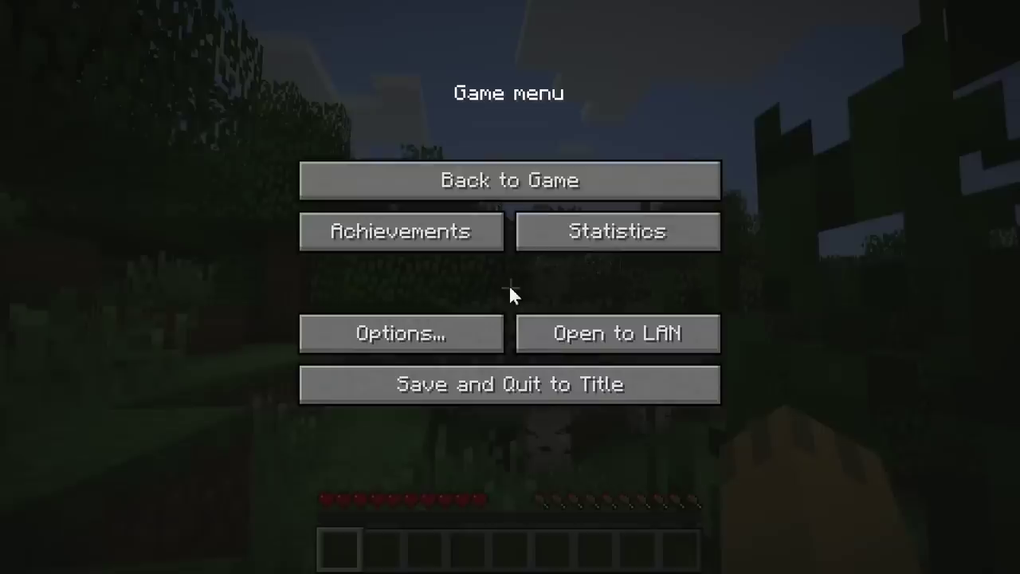
{"action": "left_click", "coordinate": [553, 384]}
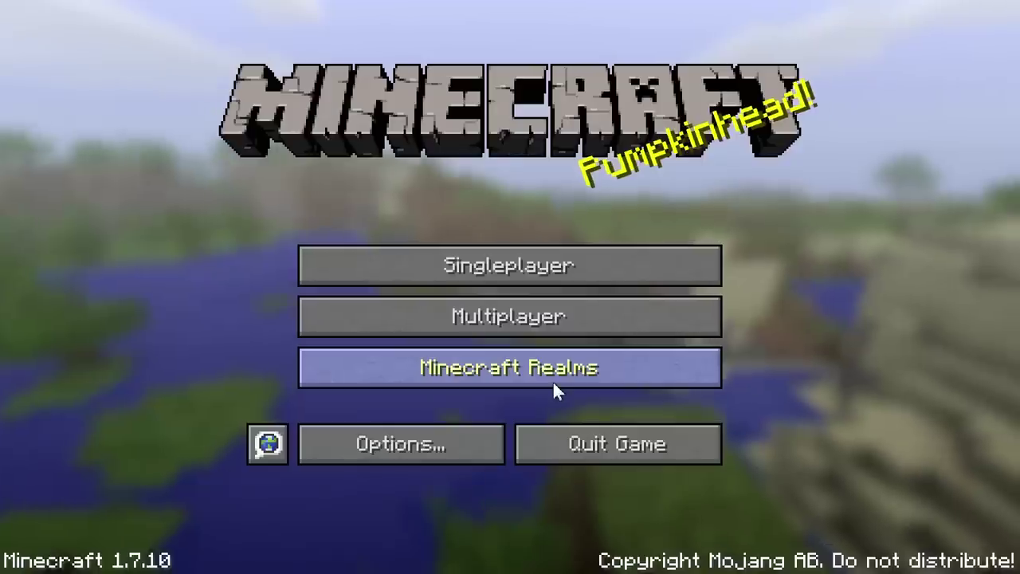
{"action": "left_click", "coordinate": [628, 452]}
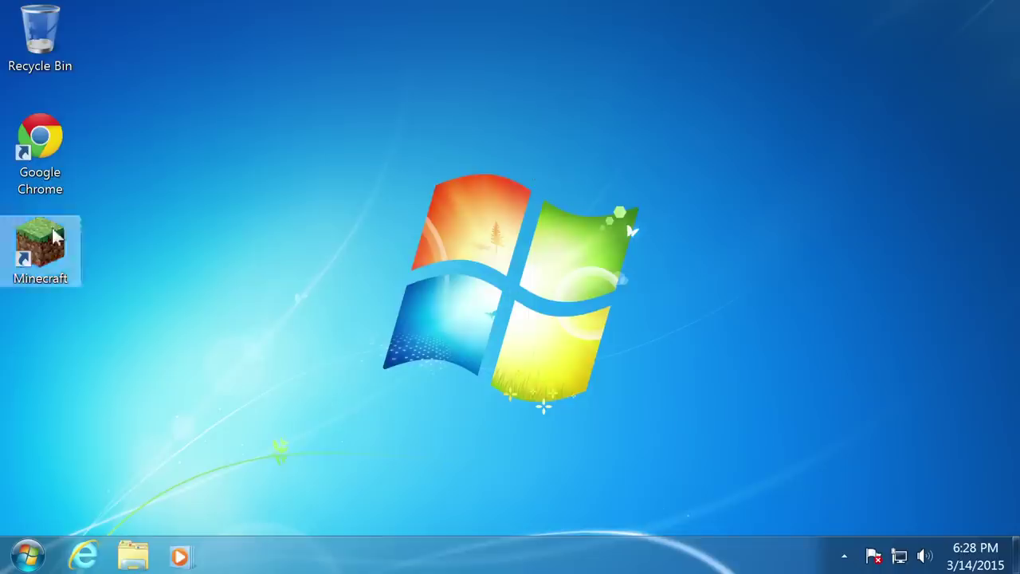
- Reopen the Minecraft launcher, start the game again with the 1.7.10 profile, and quit from the title screen
{"action": "double_click", "coordinate": [40, 250]}
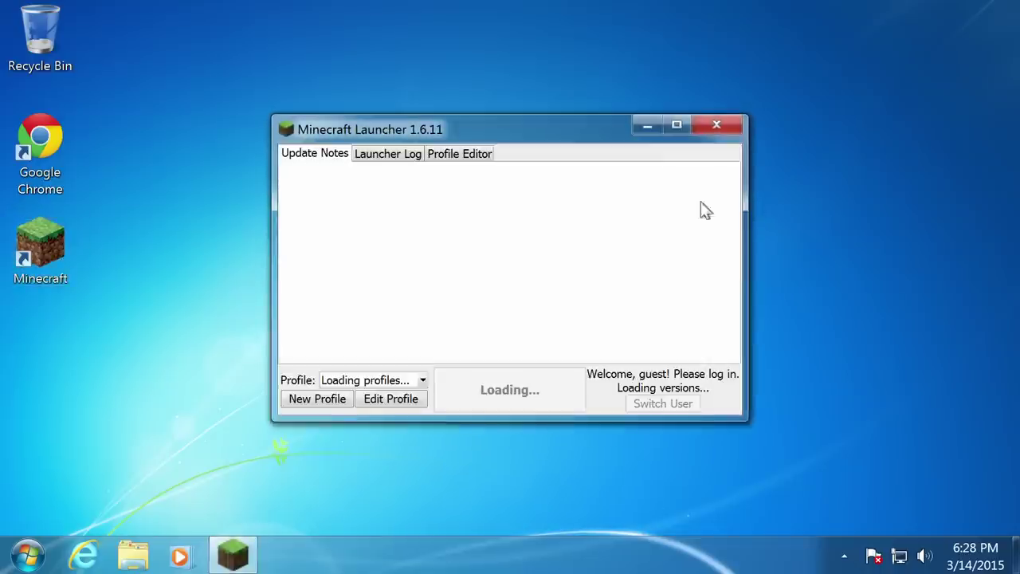
{"action": "left_click", "coordinate": [500, 396]}
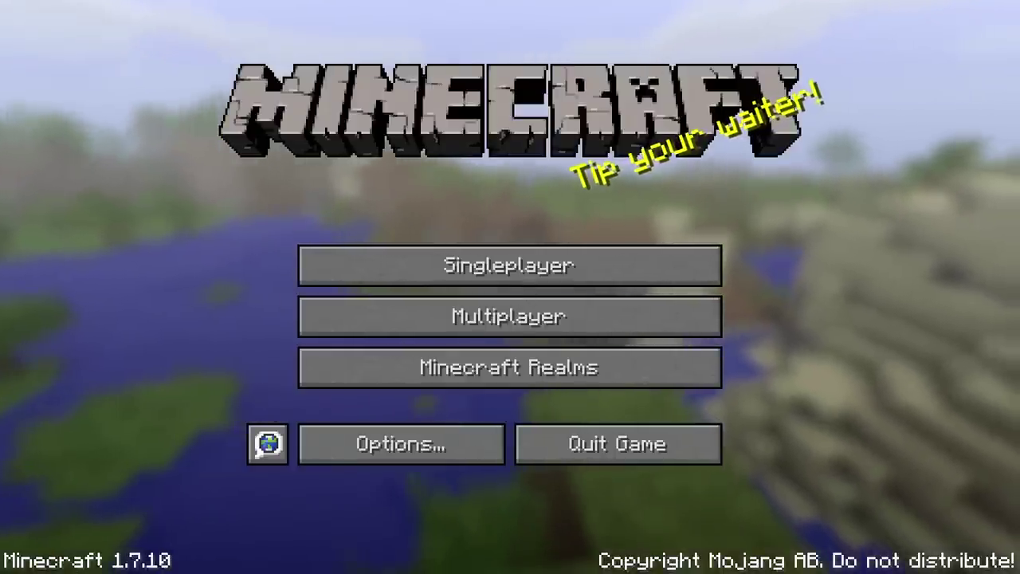
{"action": "left_click", "coordinate": [643, 448]}
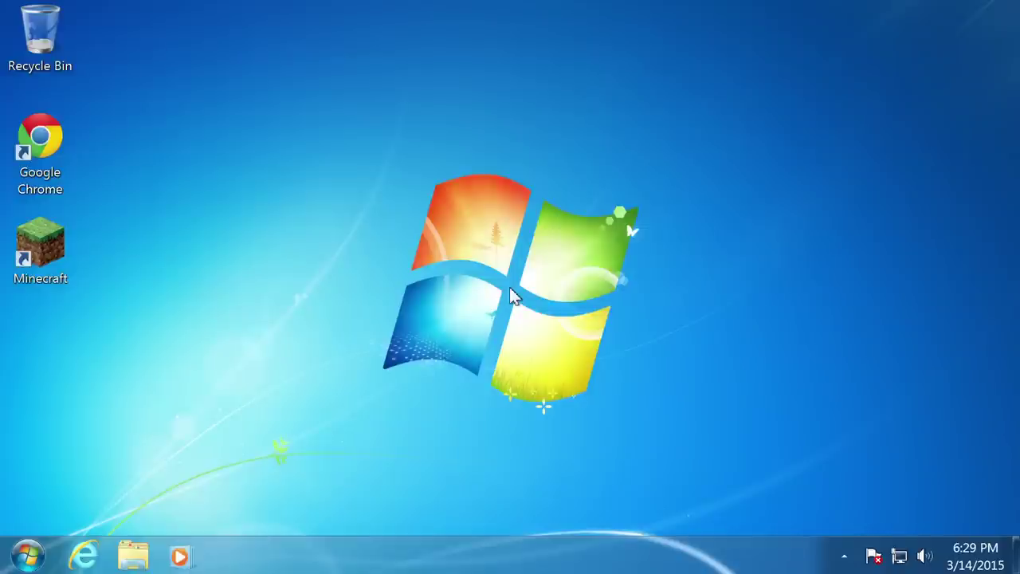
- Reopen the Minecraft launcher, switch to the account's default profile for version 1.8.3, and start the game
{"action": "double_click", "coordinate": [46, 234]}
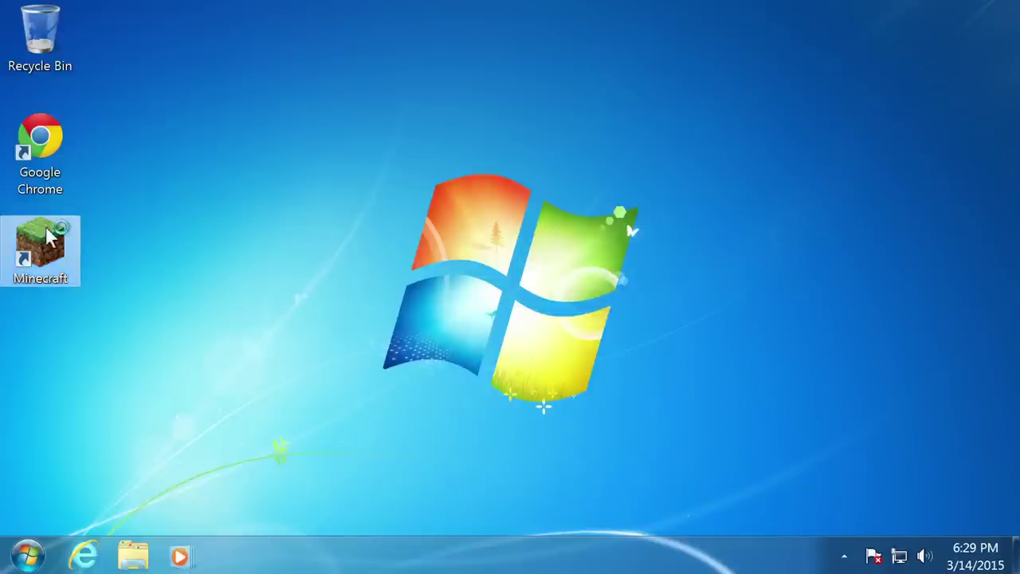
{"action": "left_click", "coordinate": [555, 203]}
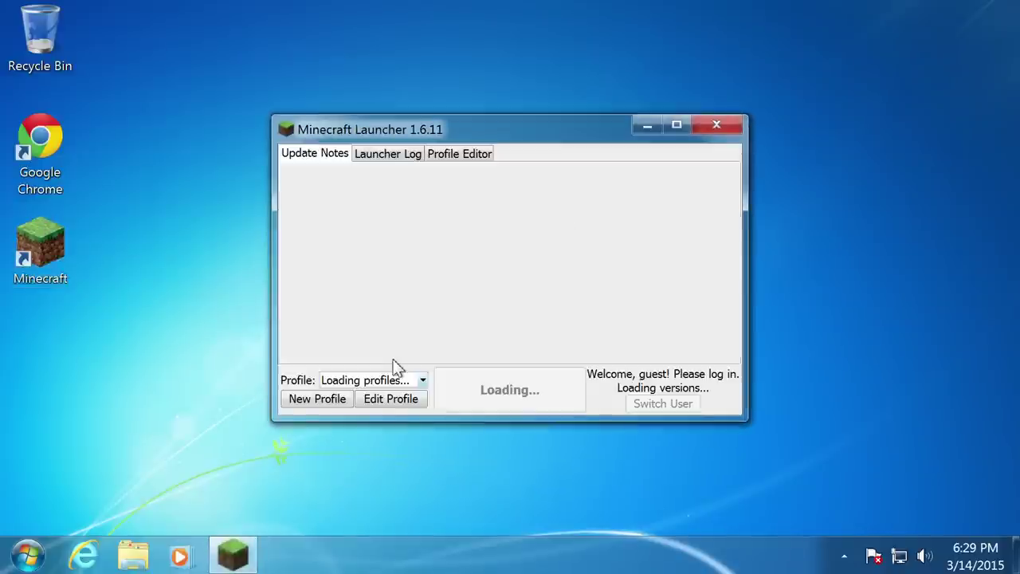
{"action": "left_click", "coordinate": [420, 383]}
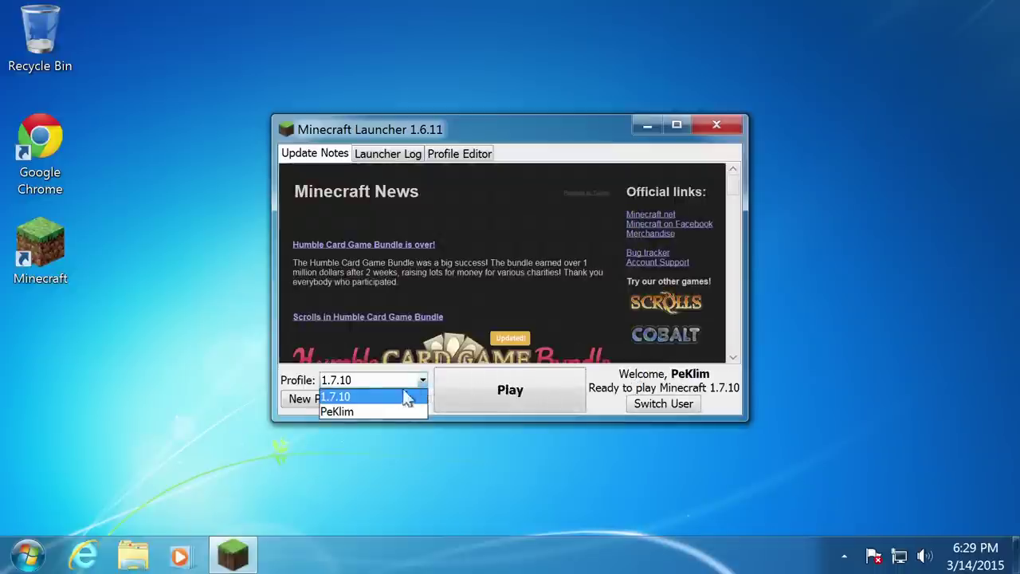
{"action": "left_click", "coordinate": [377, 409]}
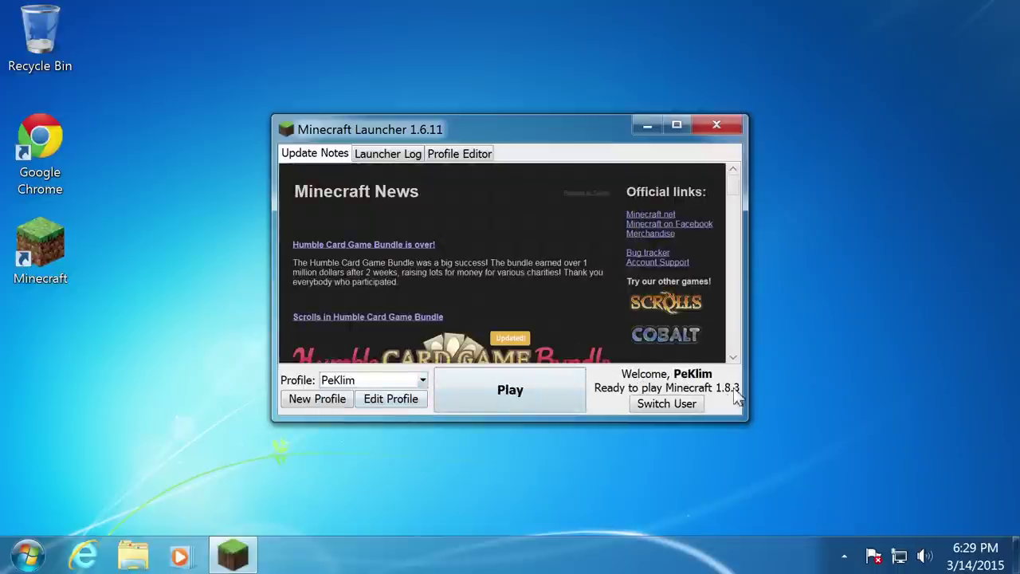
{"action": "left_click", "coordinate": [502, 397]}
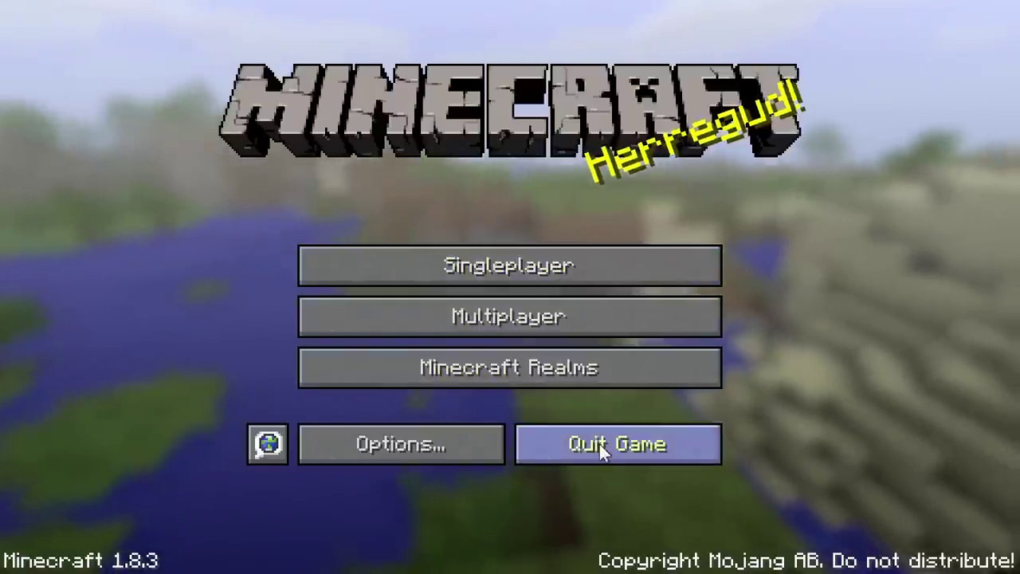
- View the game's options from the title screen without changing anything and quit the game
{"action": "left_click", "coordinate": [415, 447]}
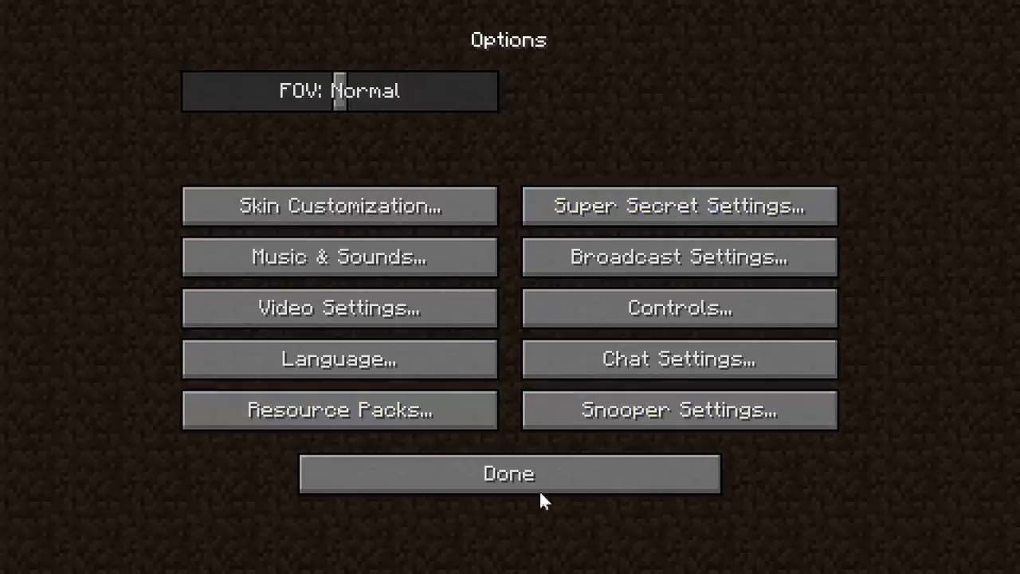
{"action": "left_click", "coordinate": [510, 482]}
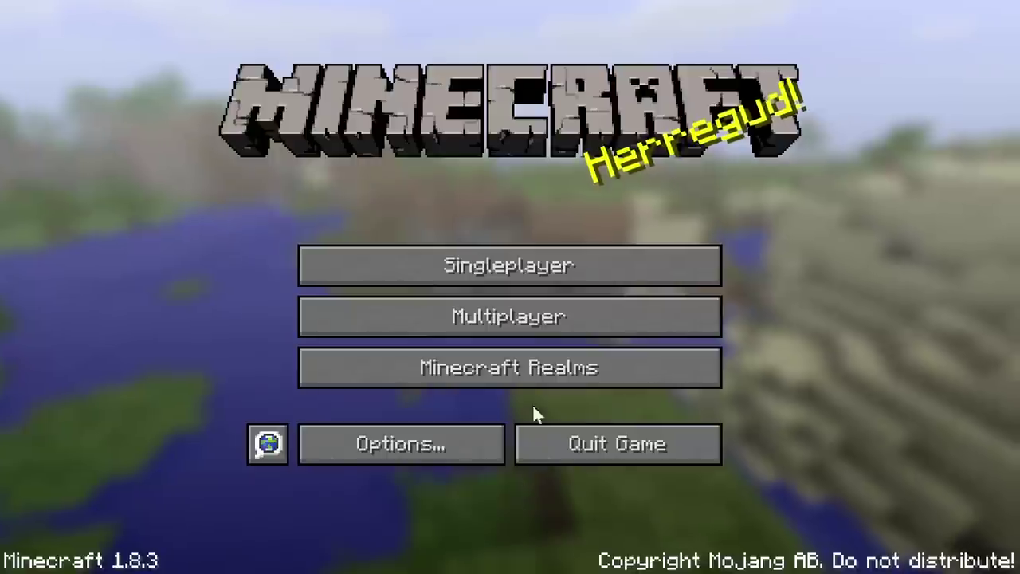
{"action": "left_click", "coordinate": [642, 440]}
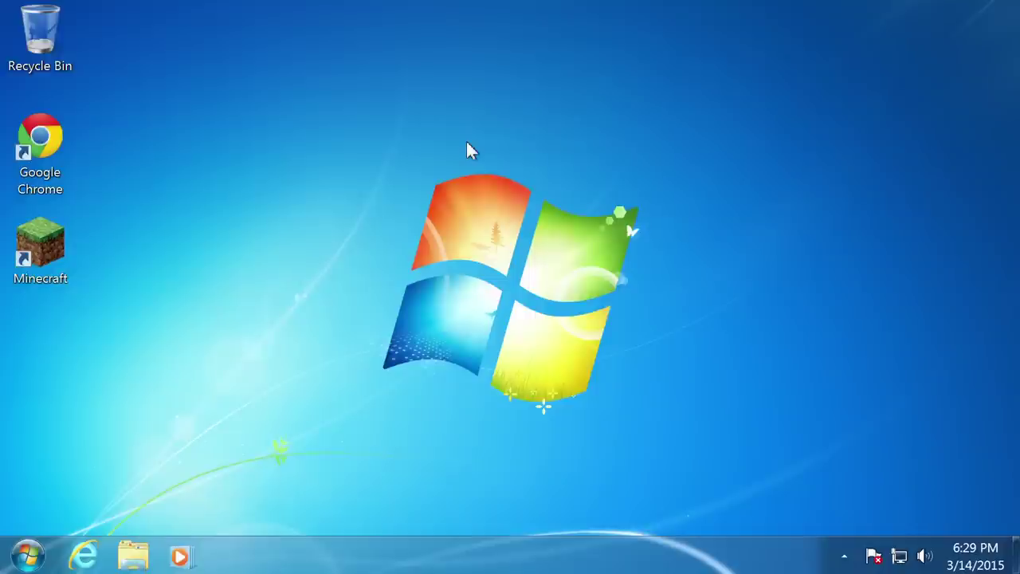
- Switch to Google Chrome, search for "minecraft forge", and change the results language to English
{"action": "double_click", "coordinate": [39, 142]}
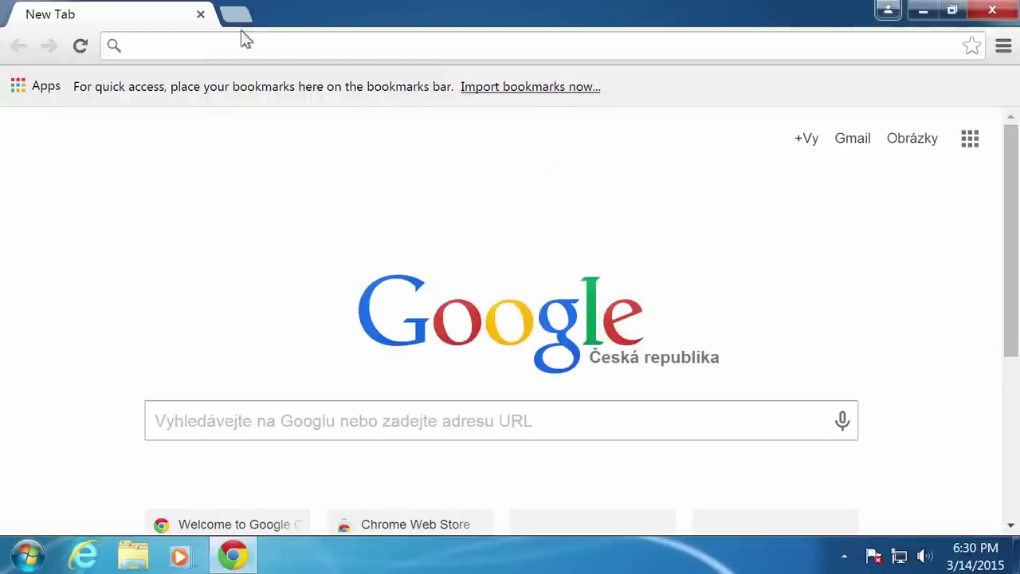
{"action": "type", "text": "mine"}
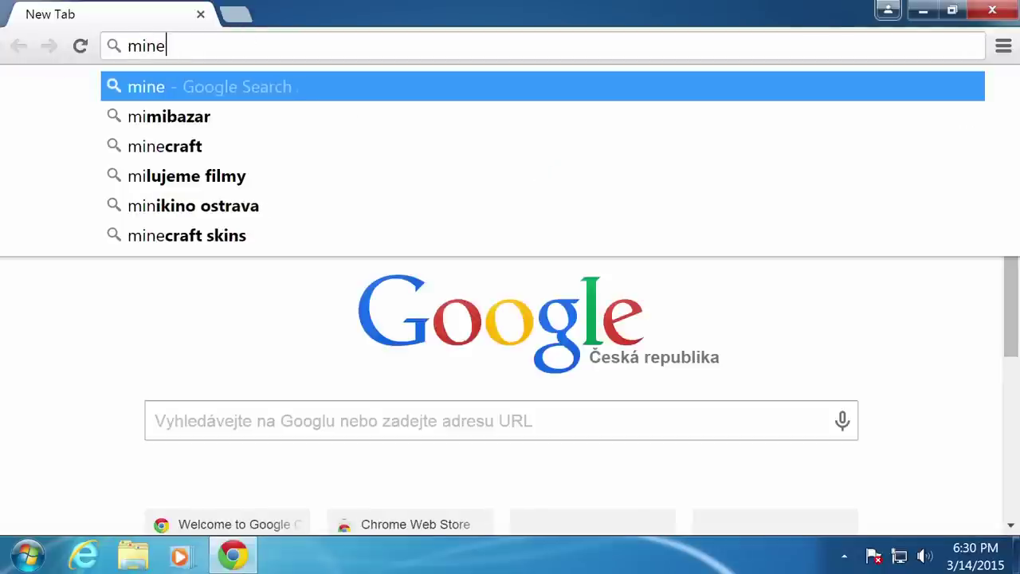
{"action": "type", "text": "craft forge"}
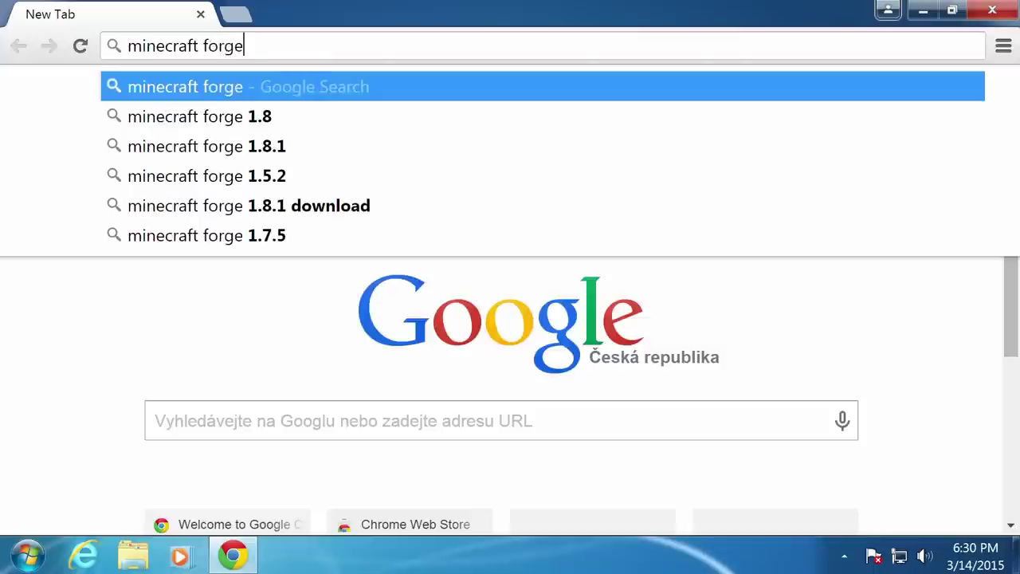
{"action": "key", "text": "Return"}
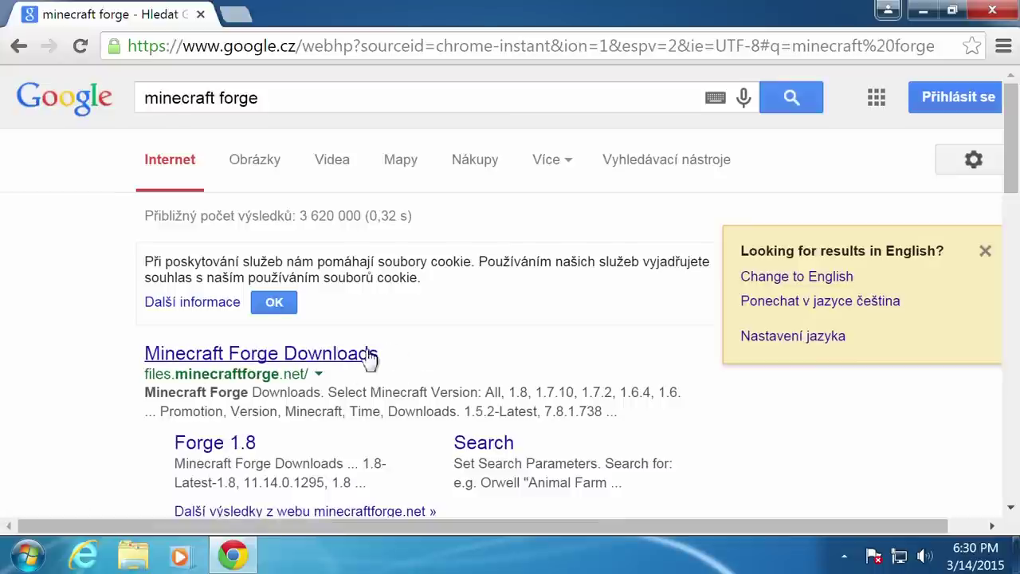
{"action": "left_click", "coordinate": [814, 295]}
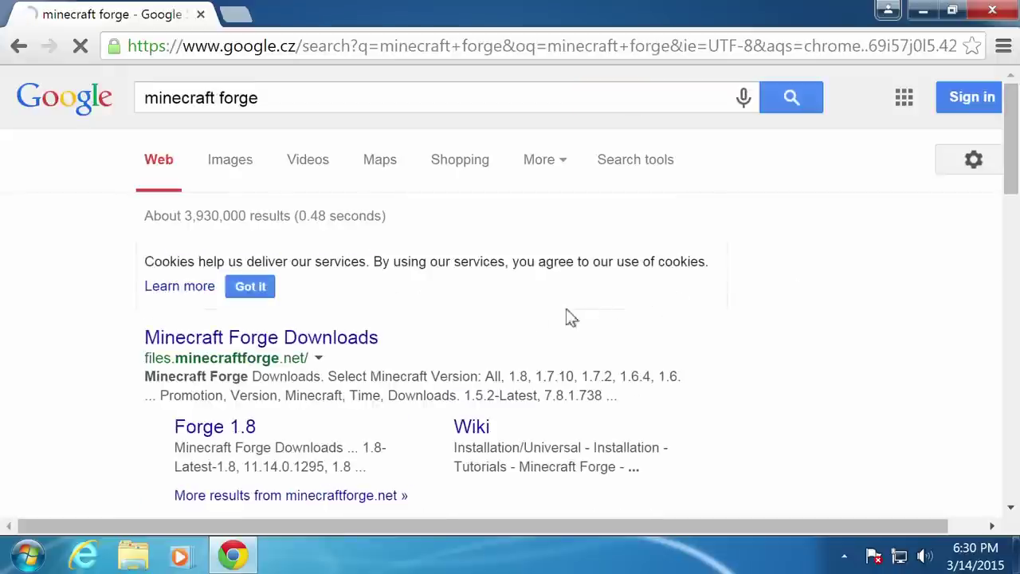
- Open the Minecraft Forge Downloads site and filter the downloads to Minecraft version 1.7.10
{"action": "left_click", "coordinate": [344, 341]}
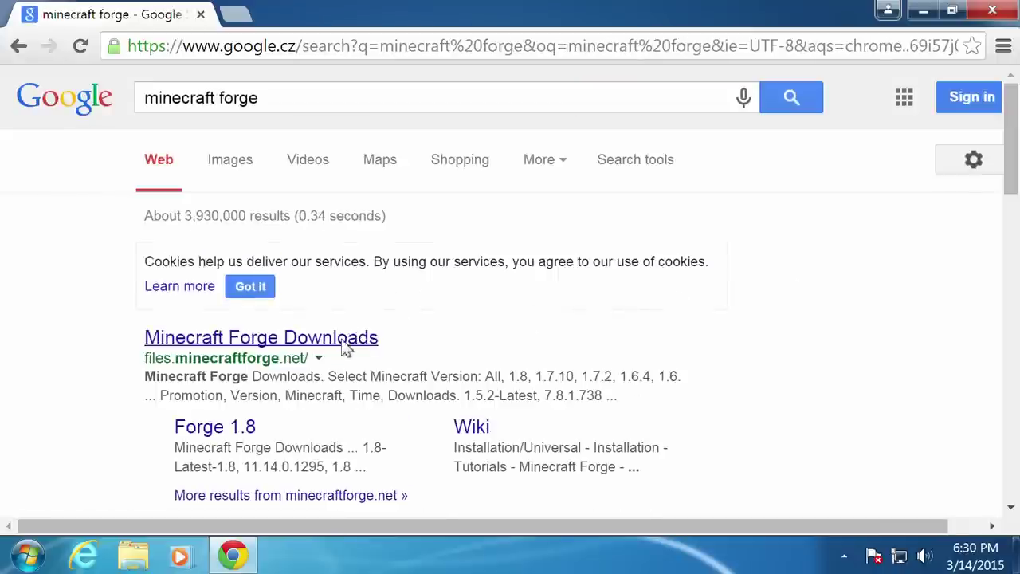
{"action": "scroll", "coordinate": [760, 307], "scroll_direction": "down", "scroll_amount": 3}
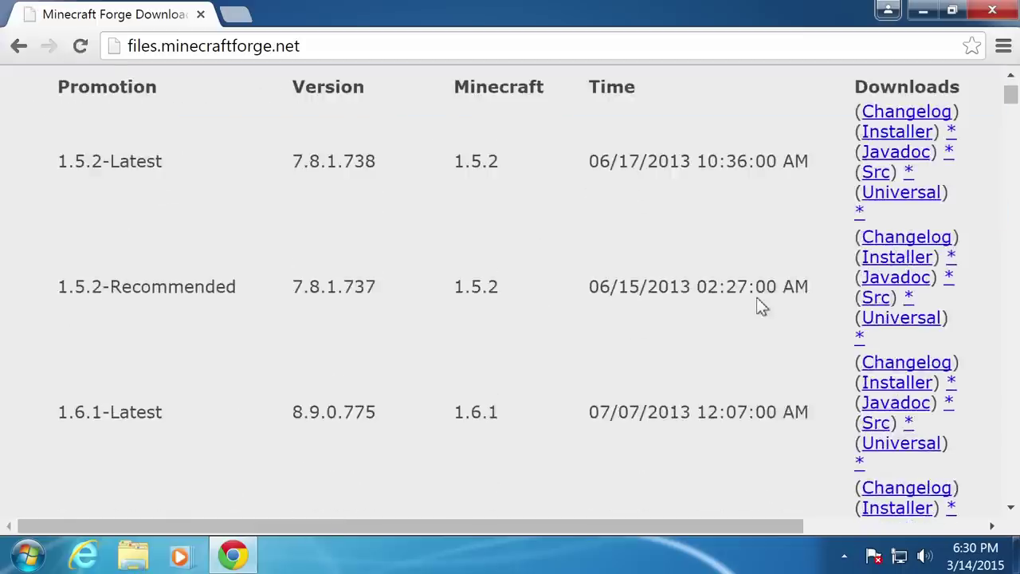
{"action": "scroll", "coordinate": [756, 301], "scroll_direction": "up", "scroll_amount": 1}
{"action": "scroll", "coordinate": [398, 102], "scroll_direction": "up", "scroll_amount": 1}
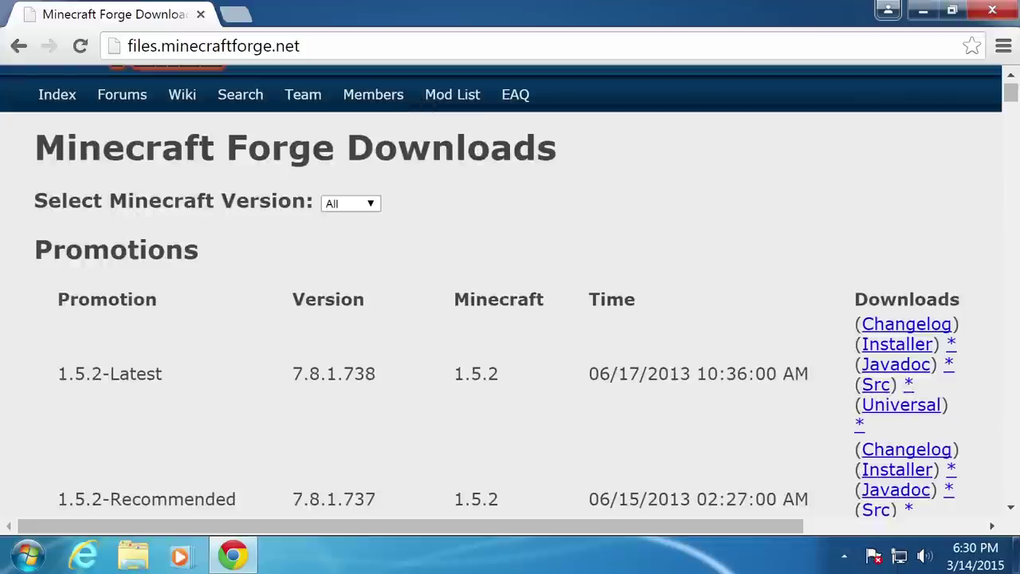
{"action": "left_click", "coordinate": [371, 205]}
{"action": "left_click", "coordinate": [334, 244]}
- Download the Windows installer of the 1.7.10-Recommended Forge build, skipping the AdF.ly advertisement
{"action": "scroll", "coordinate": [630, 222], "scroll_direction": "down", "scroll_amount": 1}
{"action": "scroll", "coordinate": [629, 221], "scroll_direction": "down", "scroll_amount": 1}
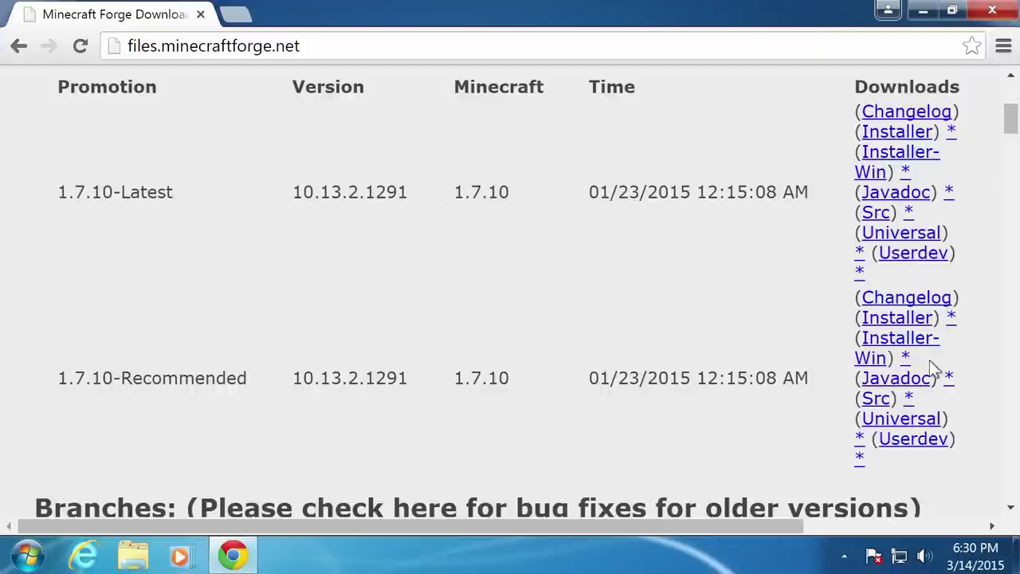
{"action": "left_click", "coordinate": [874, 344]}
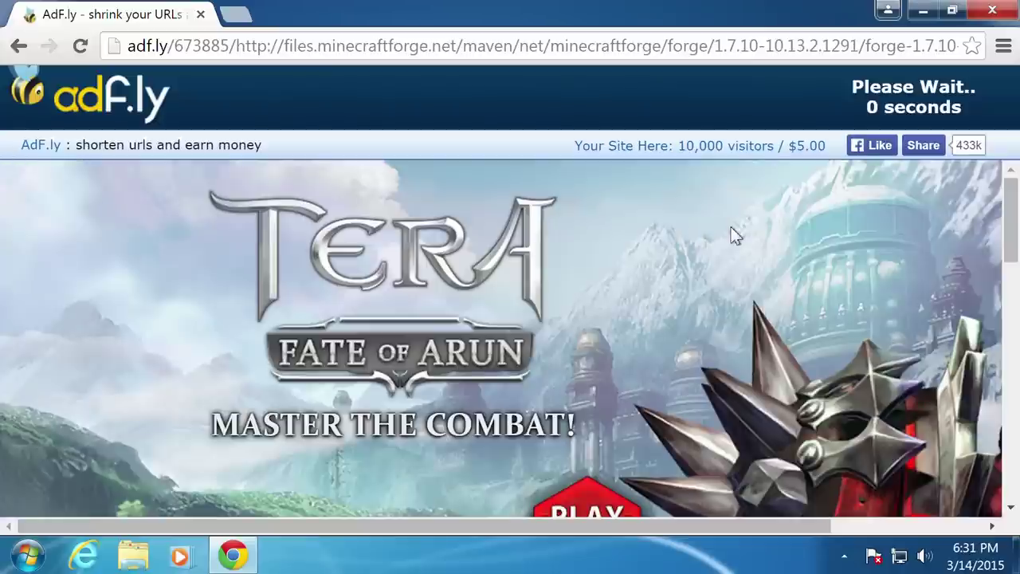
{"action": "left_click", "coordinate": [915, 102]}
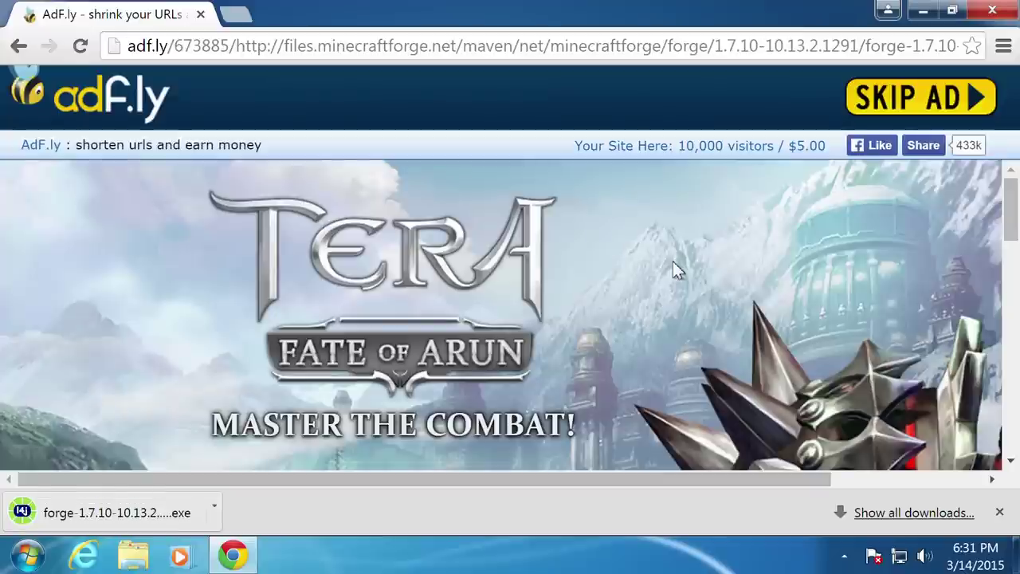
- Try to run the downloaded Forge installer with permission to make changes, and dismiss the Java requirement and Program Compatibility Assistant dialogs
{"action": "left_click", "coordinate": [120, 512]}
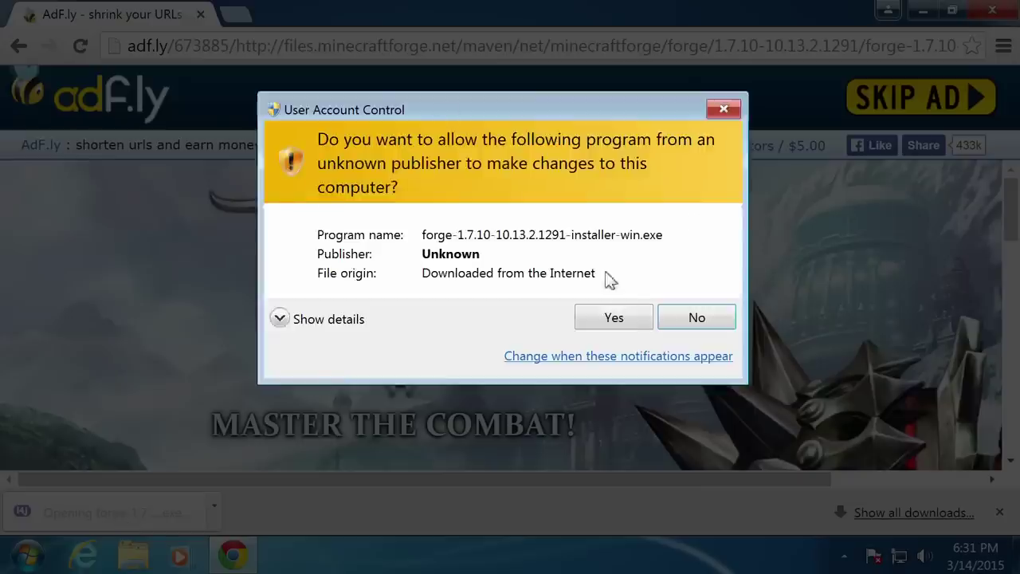
{"action": "left_click", "coordinate": [634, 321]}
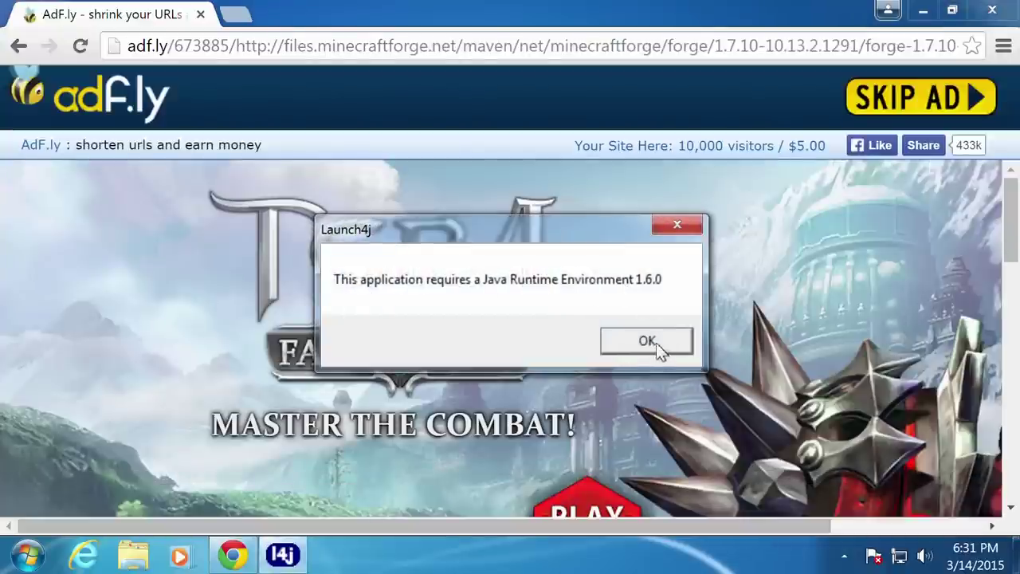
{"action": "left_click", "coordinate": [647, 341]}
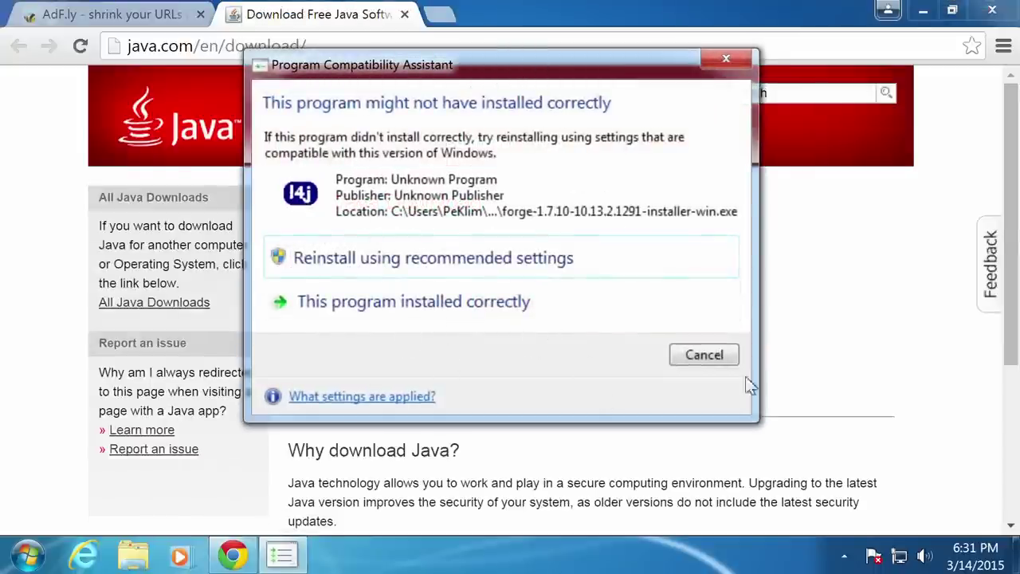
{"action": "left_click", "coordinate": [719, 357]}
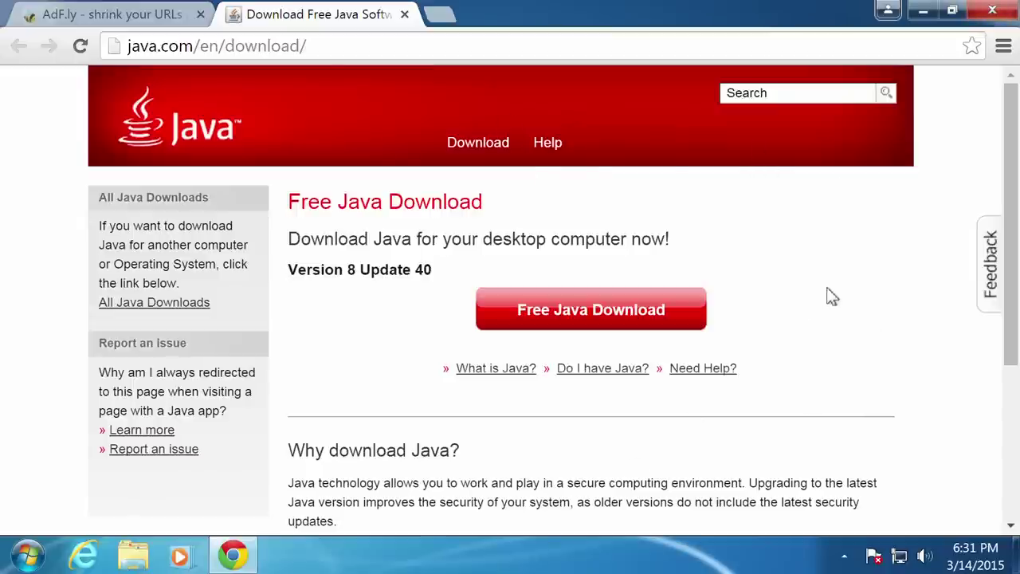
- Examine the Free Java Download page for the available download options
{"action": "scroll", "coordinate": [853, 281], "scroll_direction": "down", "scroll_amount": 3}
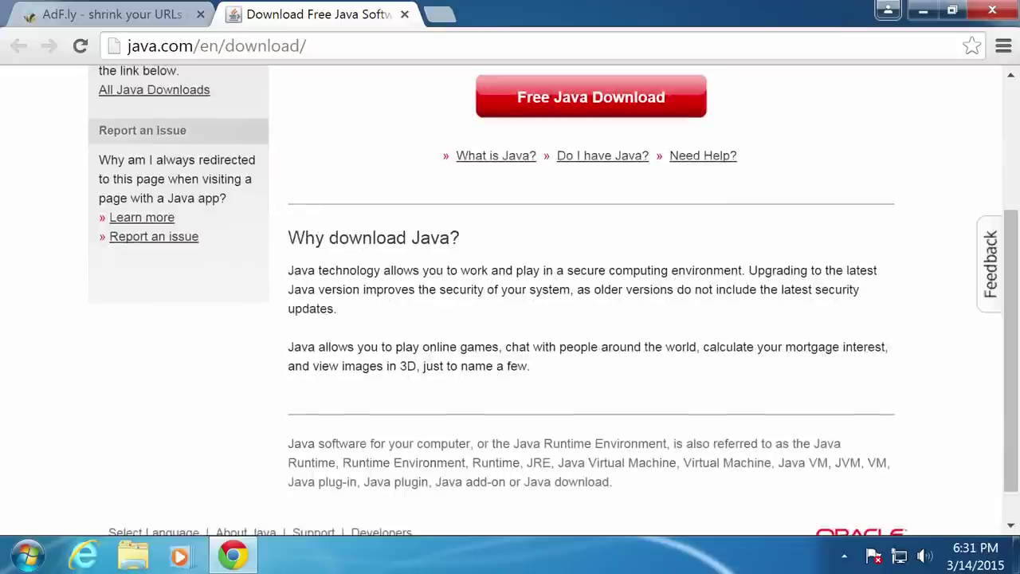
{"action": "scroll", "coordinate": [853, 281], "scroll_direction": "up", "scroll_amount": 3}
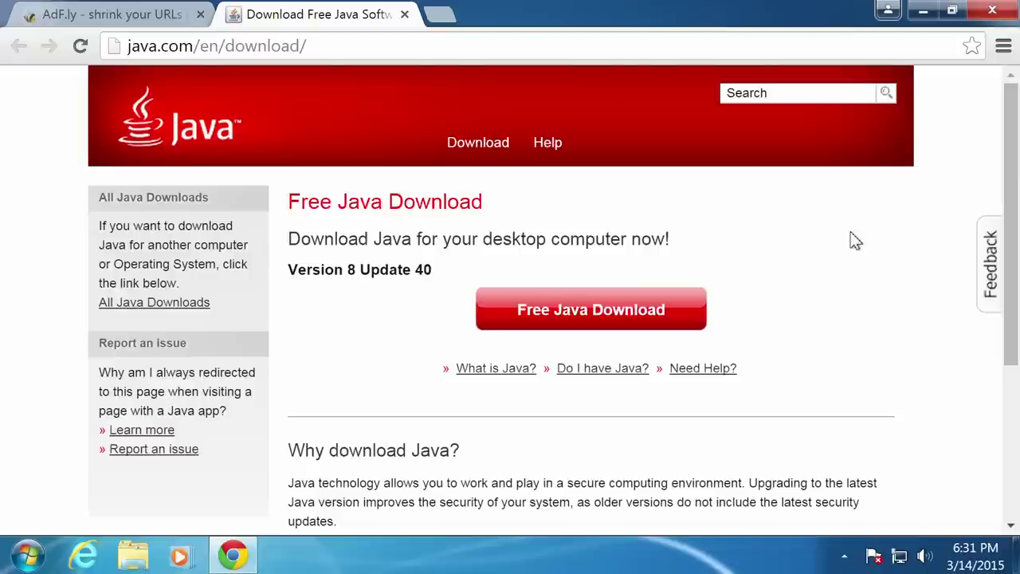
{"action": "scroll", "coordinate": [853, 251], "scroll_direction": "down", "scroll_amount": 3}
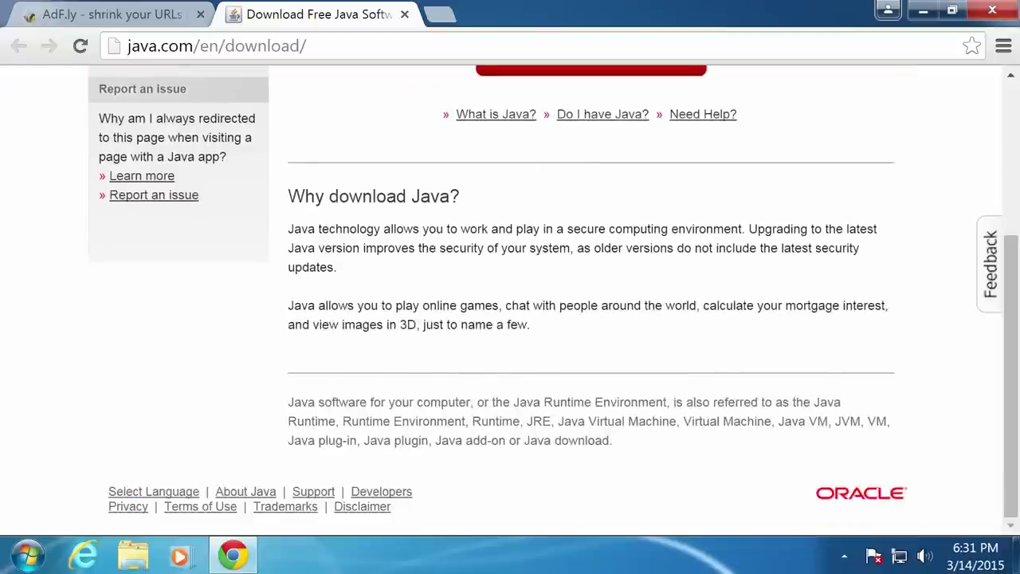
{"action": "scroll", "coordinate": [855, 247], "scroll_direction": "up", "scroll_amount": 3}
{"action": "scroll", "coordinate": [855, 247], "scroll_direction": "down", "scroll_amount": 3}
{"action": "scroll", "coordinate": [855, 247], "scroll_direction": "up", "scroll_amount": 3}
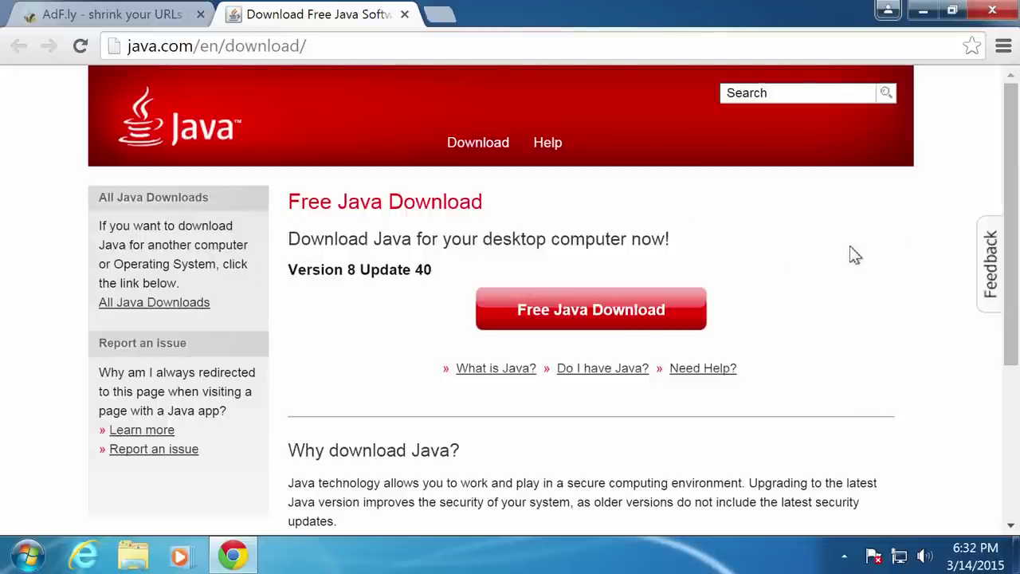
{"action": "scroll", "coordinate": [850, 253], "scroll_direction": "down", "scroll_amount": 3}
{"action": "scroll", "coordinate": [850, 254], "scroll_direction": "up", "scroll_amount": 3}
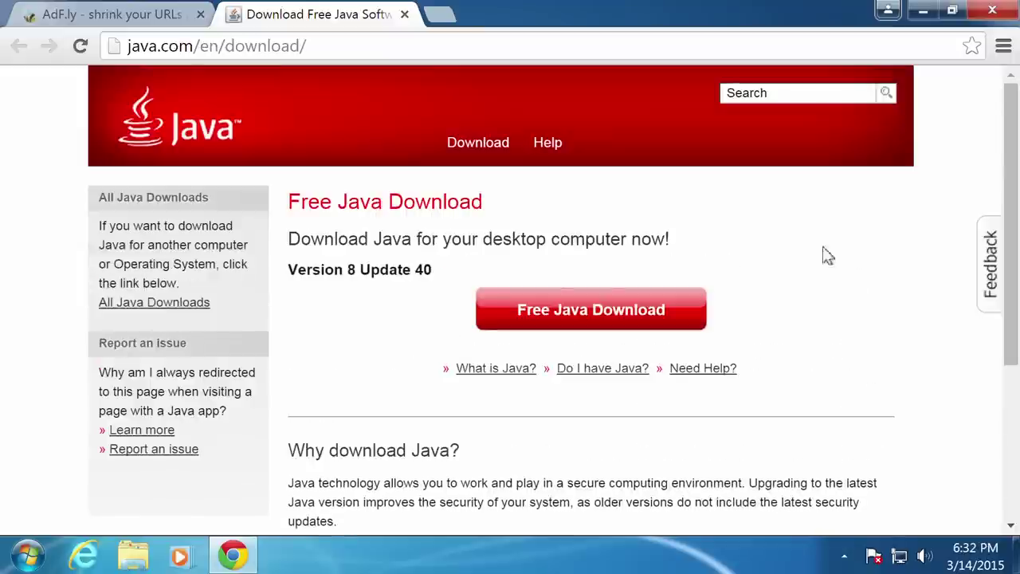
{"action": "scroll", "coordinate": [602, 154], "scroll_direction": "down", "scroll_amount": 3}
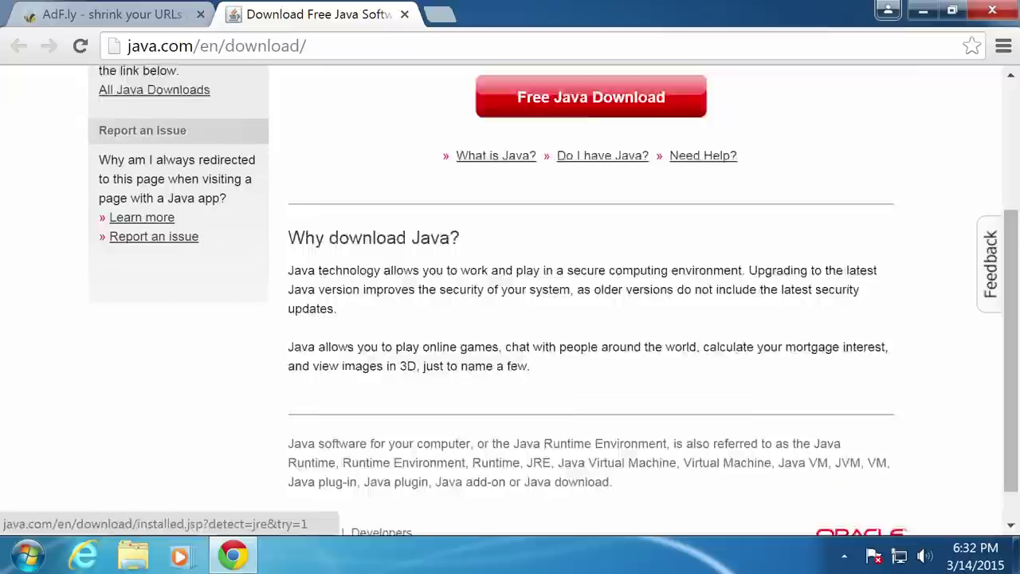
{"action": "scroll", "coordinate": [708, 421], "scroll_direction": "up", "scroll_amount": 3}
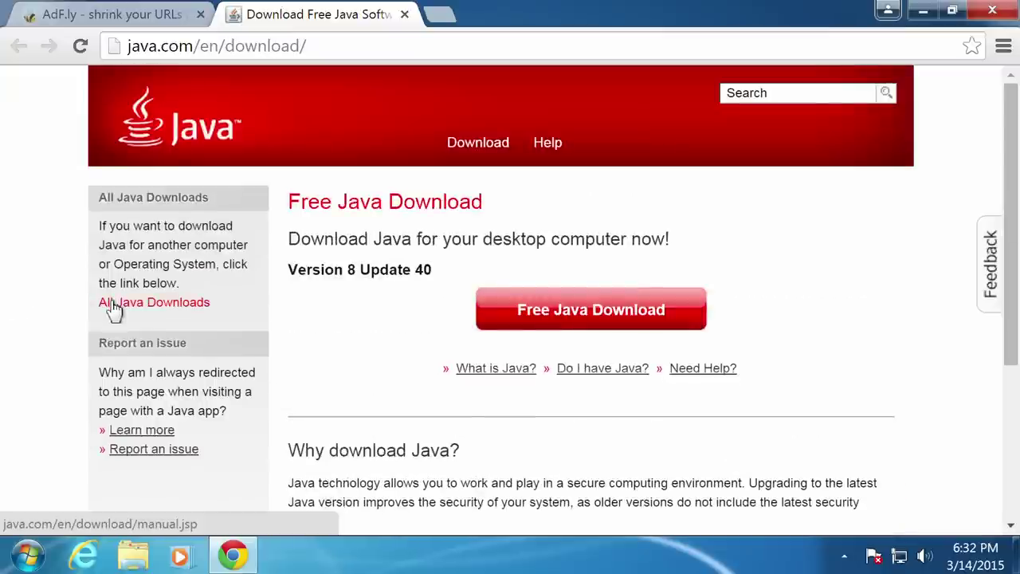
- Open the page listing all Java downloads and examine the options offered for each operating system
{"action": "left_click", "coordinate": [192, 304]}
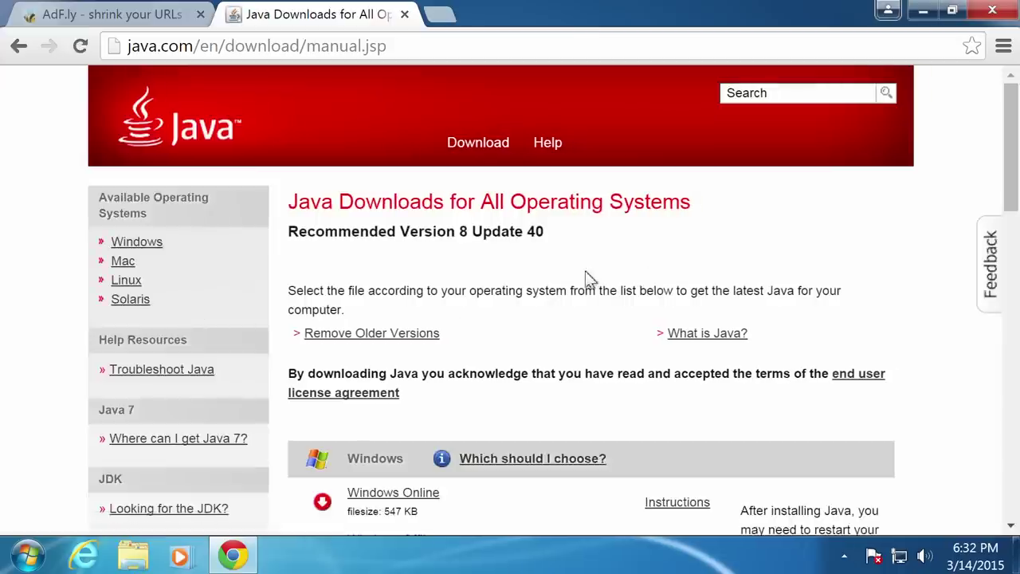
{"action": "scroll", "coordinate": [588, 279], "scroll_direction": "down", "scroll_amount": 1}
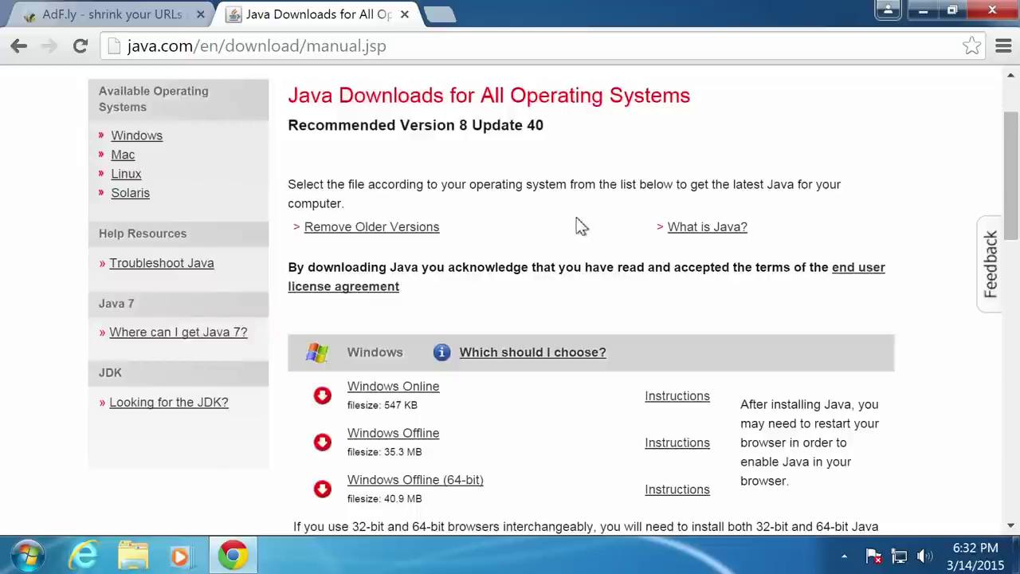
{"action": "scroll", "coordinate": [657, 239], "scroll_direction": "down", "scroll_amount": 1}
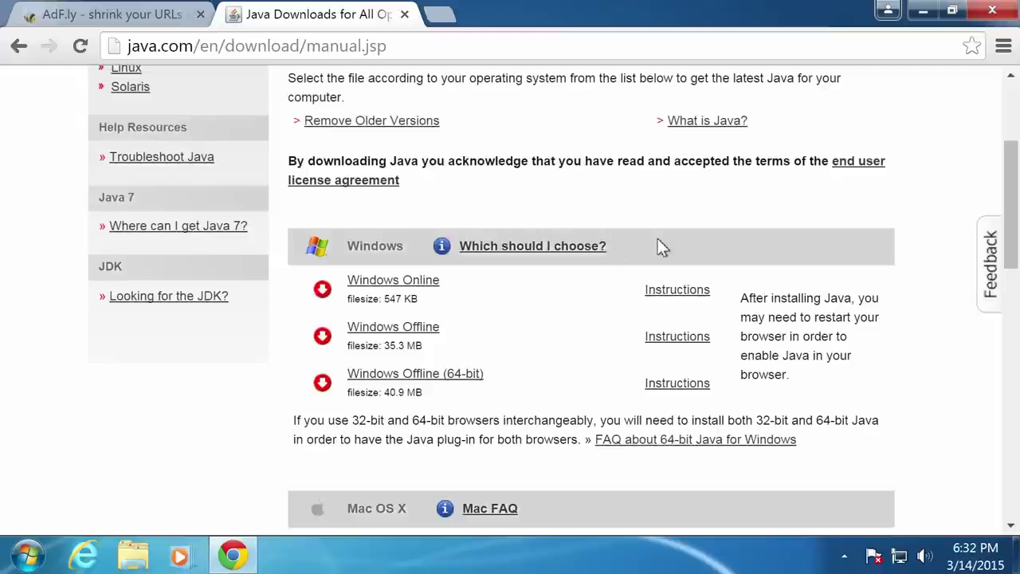
{"action": "scroll", "coordinate": [549, 312], "scroll_direction": "up", "scroll_amount": 2}
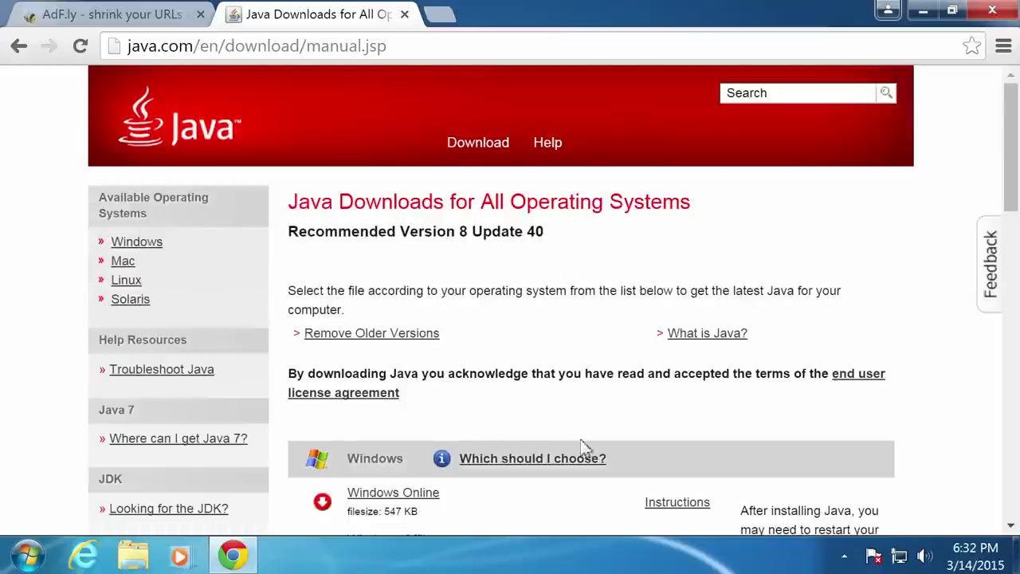
{"action": "scroll", "coordinate": [641, 410], "scroll_direction": "down", "scroll_amount": 2}
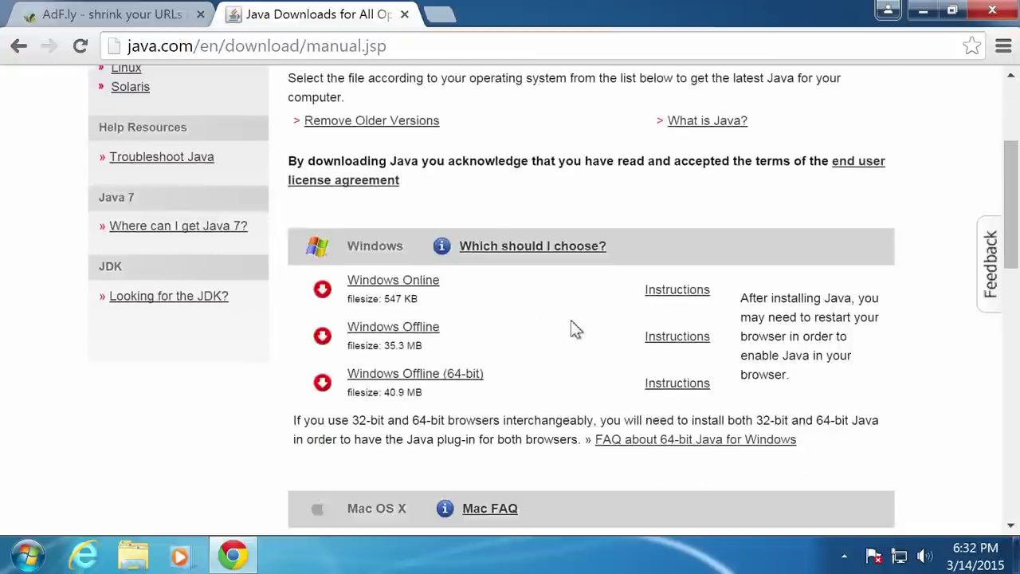
{"action": "scroll", "coordinate": [574, 327], "scroll_direction": "up", "scroll_amount": 2}
{"action": "scroll", "coordinate": [576, 383], "scroll_direction": "down", "scroll_amount": 1}
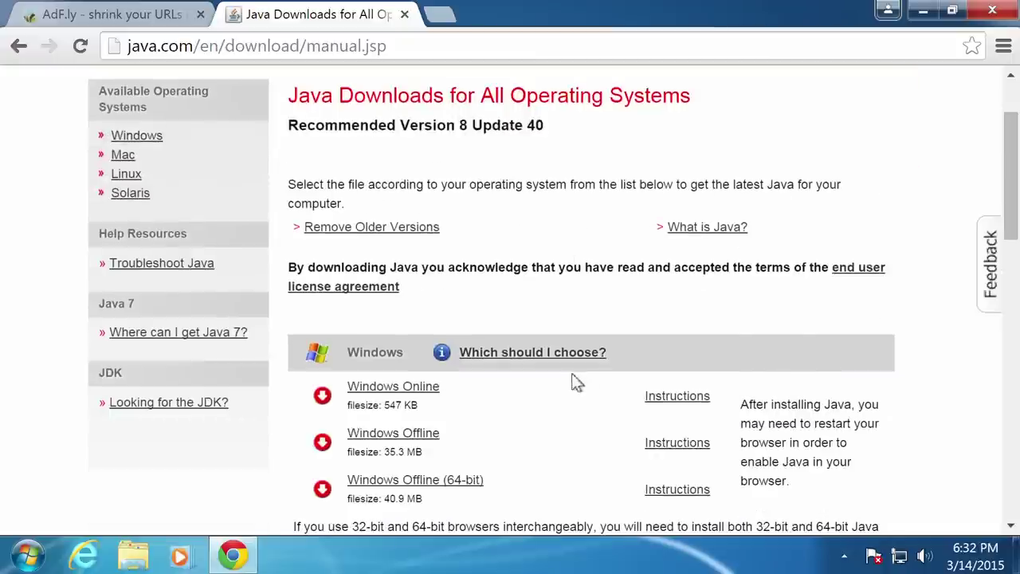
{"action": "scroll", "coordinate": [565, 368], "scroll_direction": "down", "scroll_amount": 3}
{"action": "scroll", "coordinate": [570, 370], "scroll_direction": "down", "scroll_amount": 8}
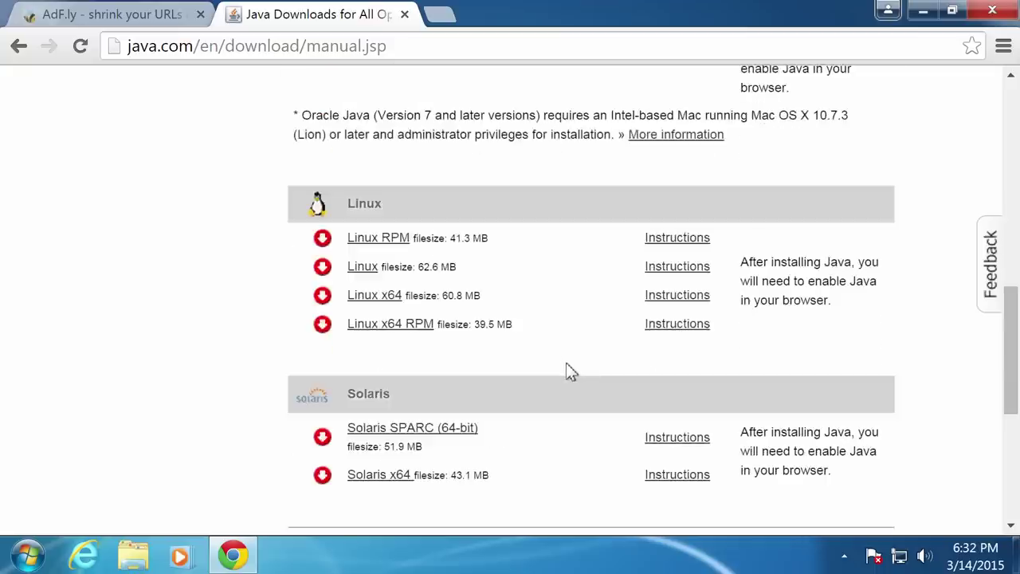
{"action": "scroll", "coordinate": [565, 369], "scroll_direction": "up", "scroll_amount": 10}
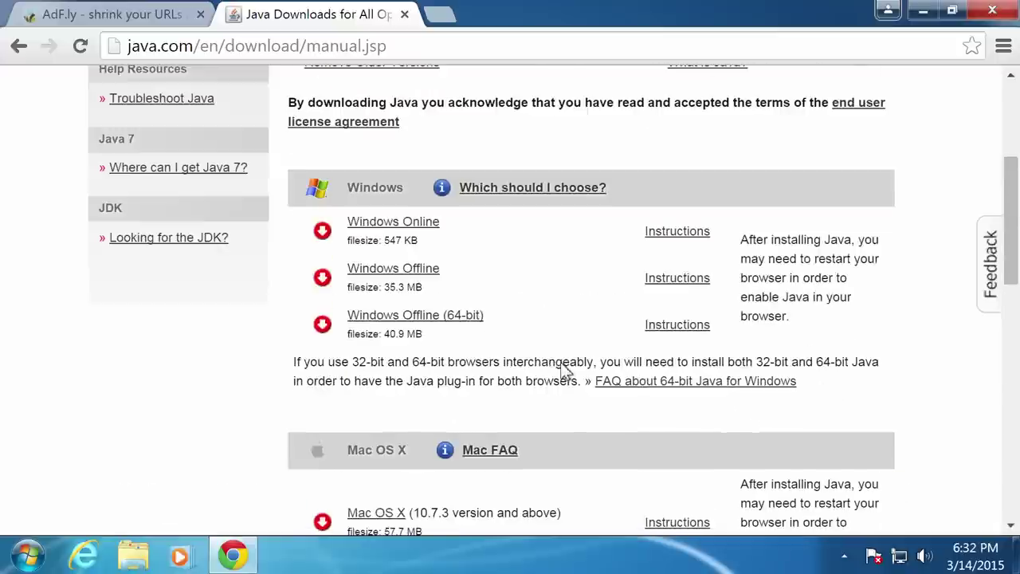
{"action": "scroll", "coordinate": [563, 372], "scroll_direction": "up", "scroll_amount": 3}
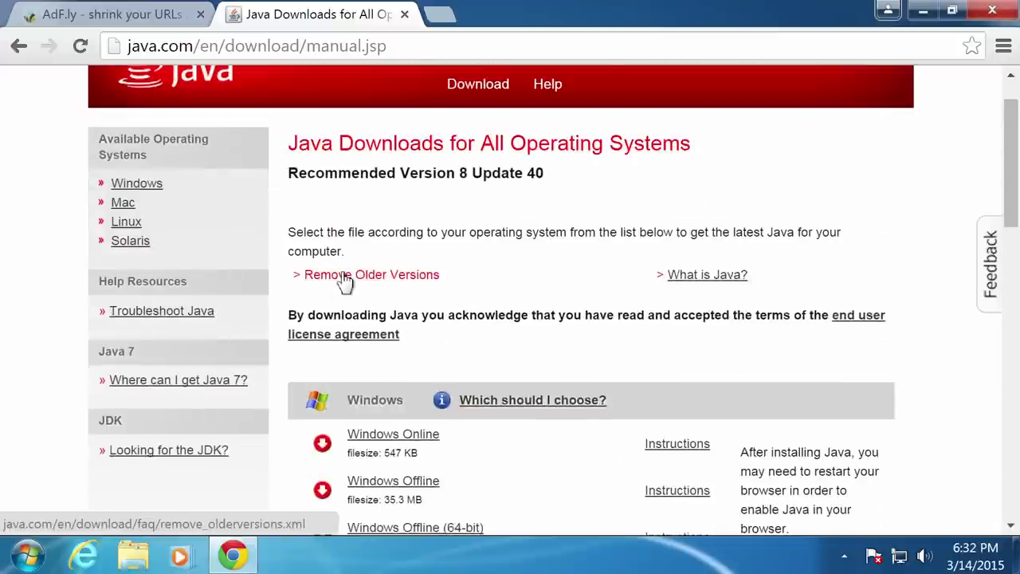
{"action": "scroll", "coordinate": [660, 231], "scroll_direction": "up", "scroll_amount": 1}
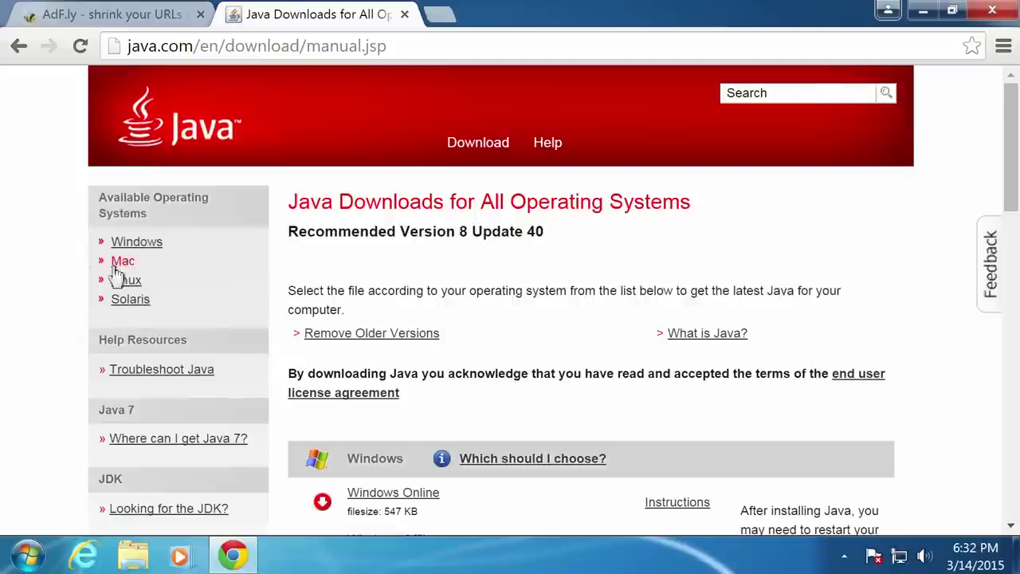
- Find the Java 7 downloads through the Java 7 information page and download the Windows Offline (64-bit) installer
{"action": "left_click", "coordinate": [215, 448]}
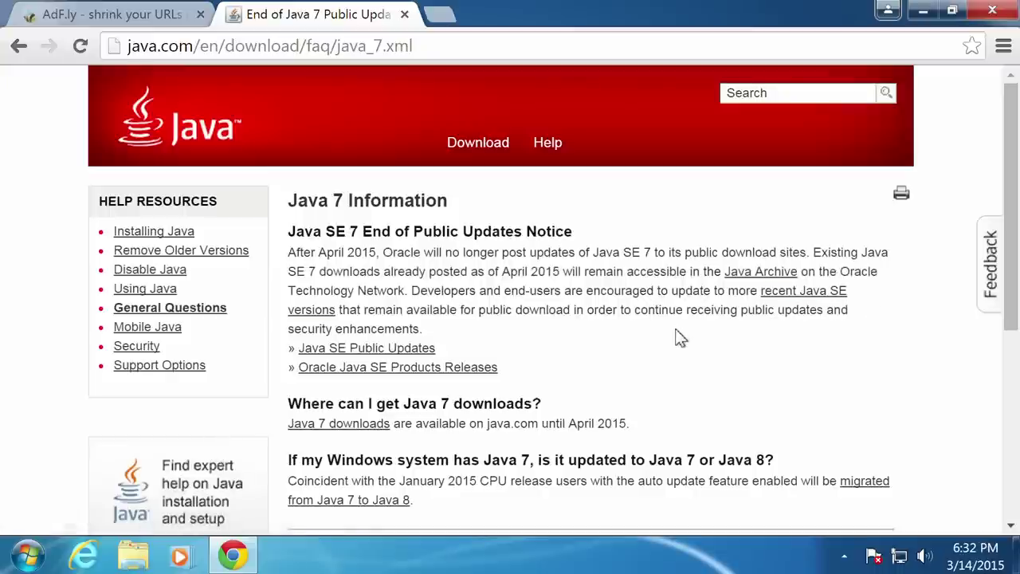
{"action": "scroll", "coordinate": [677, 336], "scroll_direction": "down", "scroll_amount": 2}
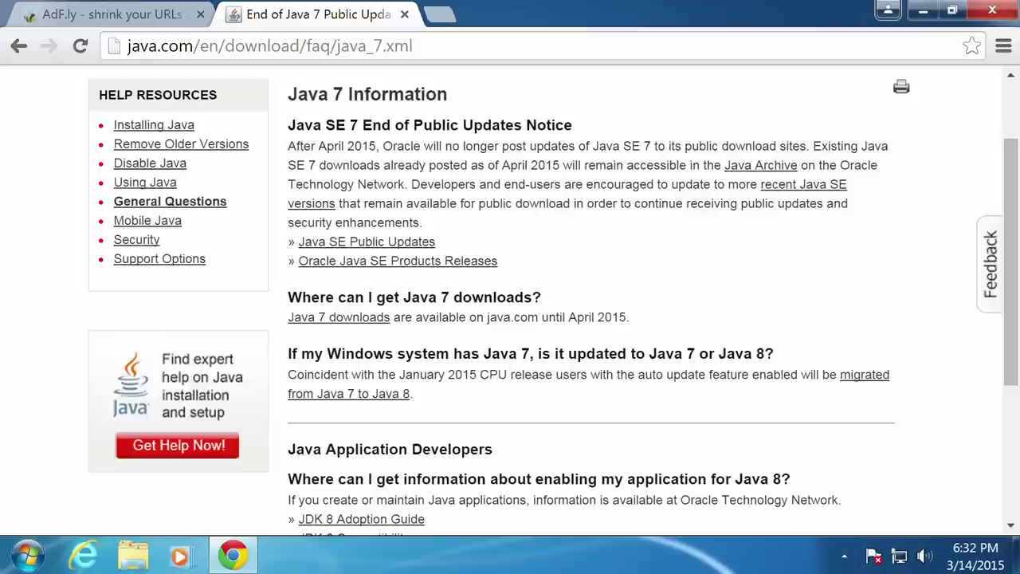
{"action": "left_click", "coordinate": [359, 325]}
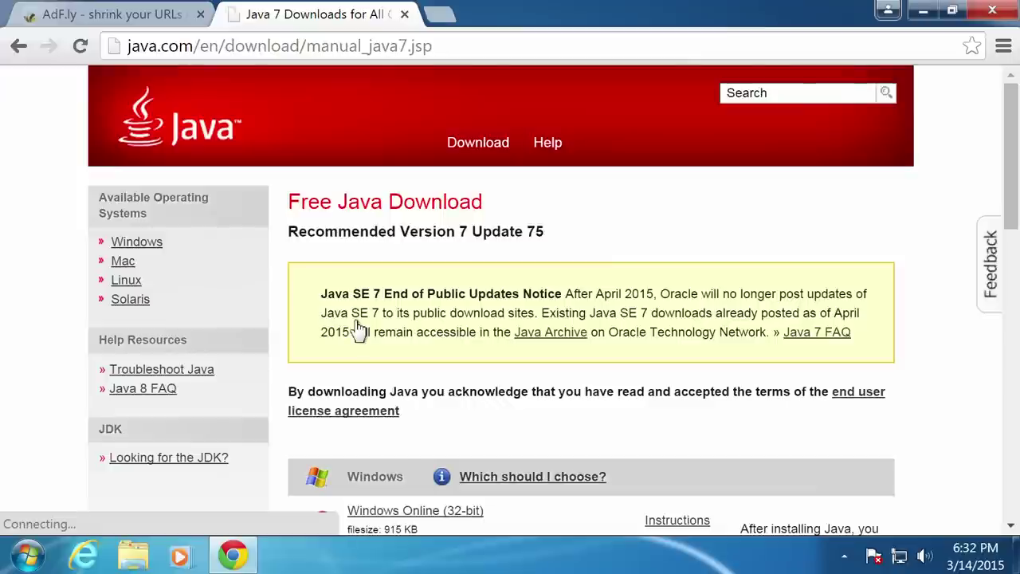
{"action": "scroll", "coordinate": [713, 352], "scroll_direction": "down", "scroll_amount": 3}
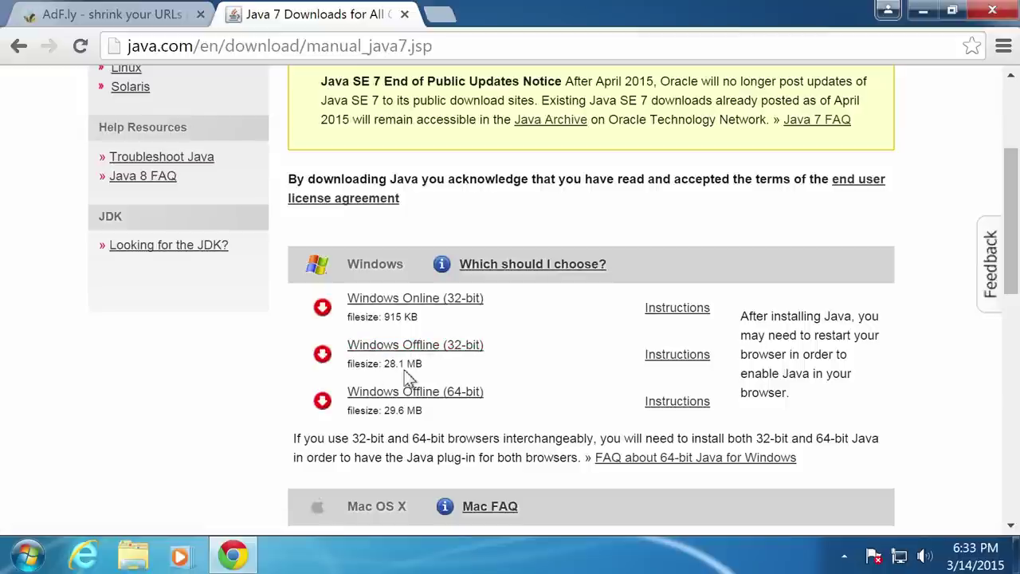
{"action": "left_click", "coordinate": [425, 309]}
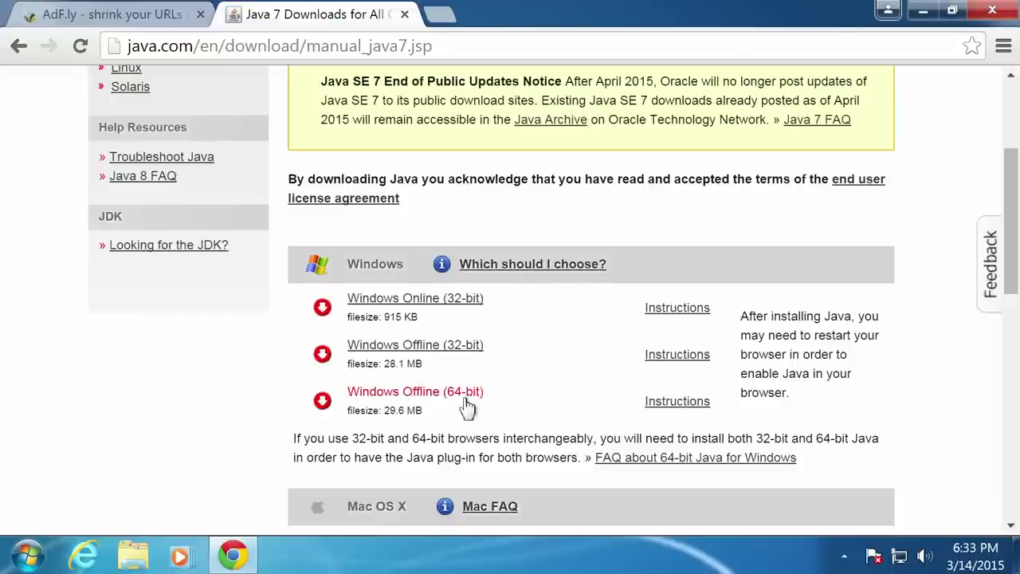
{"action": "left_click", "coordinate": [428, 392]}
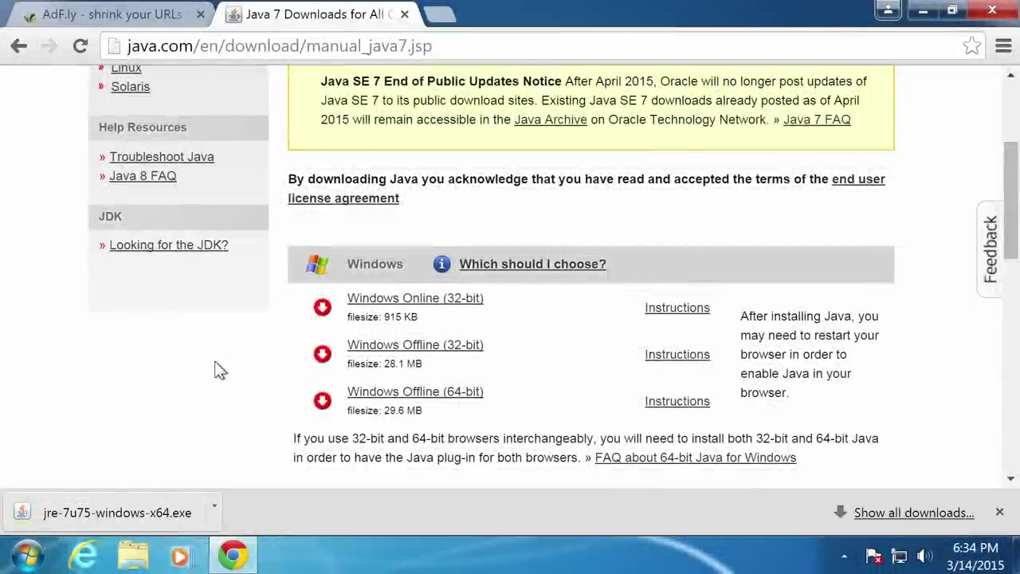
- Run the downloaded jre-7u75-windows-x64.exe with permission to make changes and install Java in the default folder
{"action": "left_click", "coordinate": [118, 518]}
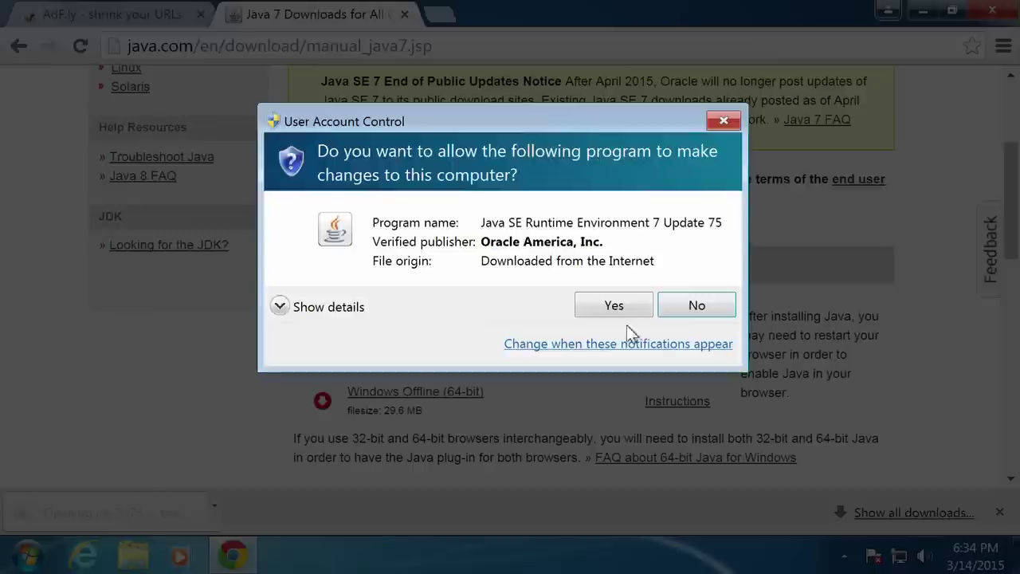
{"action": "left_click", "coordinate": [643, 302]}
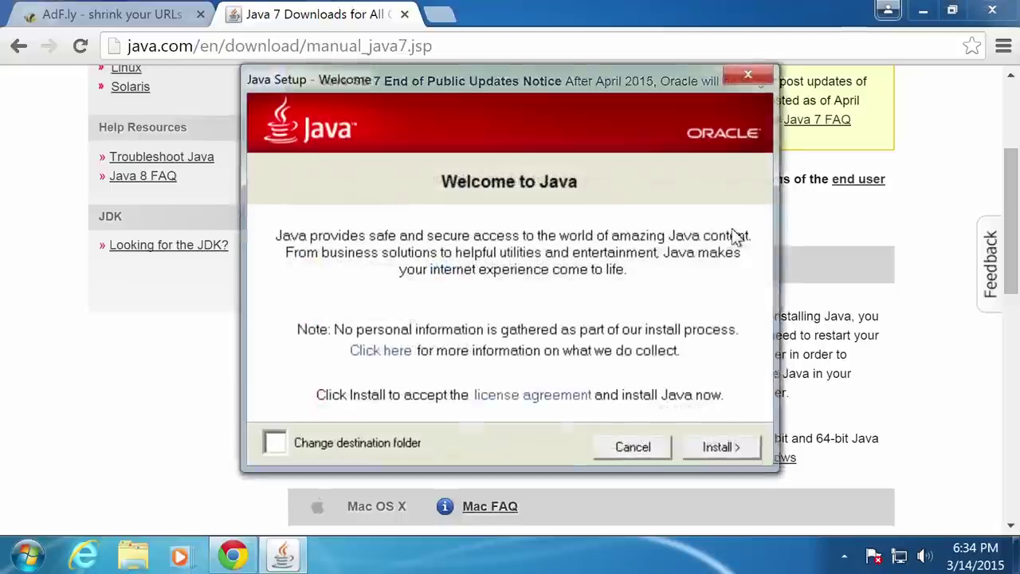
{"action": "left_click", "coordinate": [722, 449]}
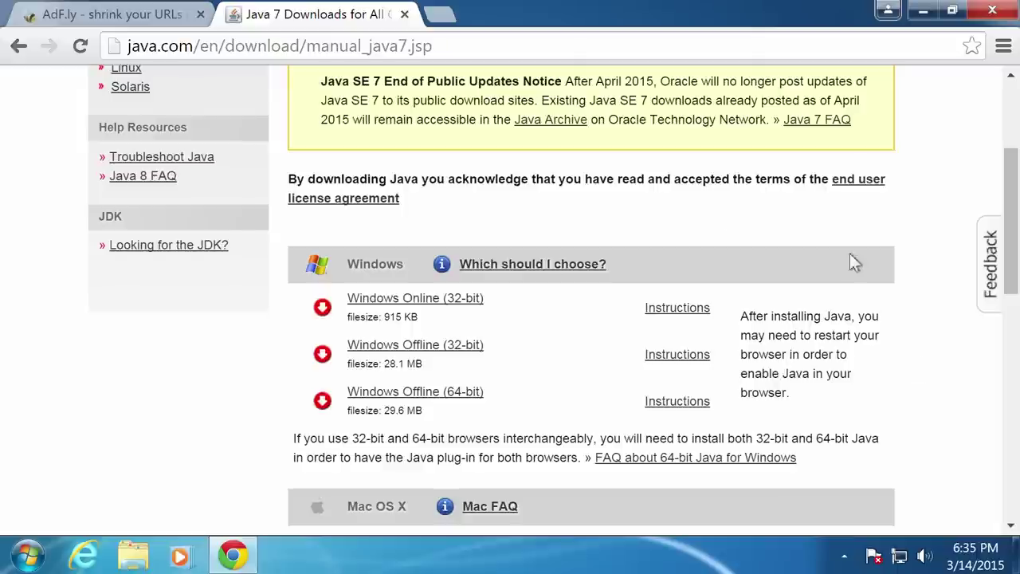
- Open the Downloads folder in Windows Explorer and close the completed Java Setup window
{"action": "left_click", "coordinate": [142, 553]}
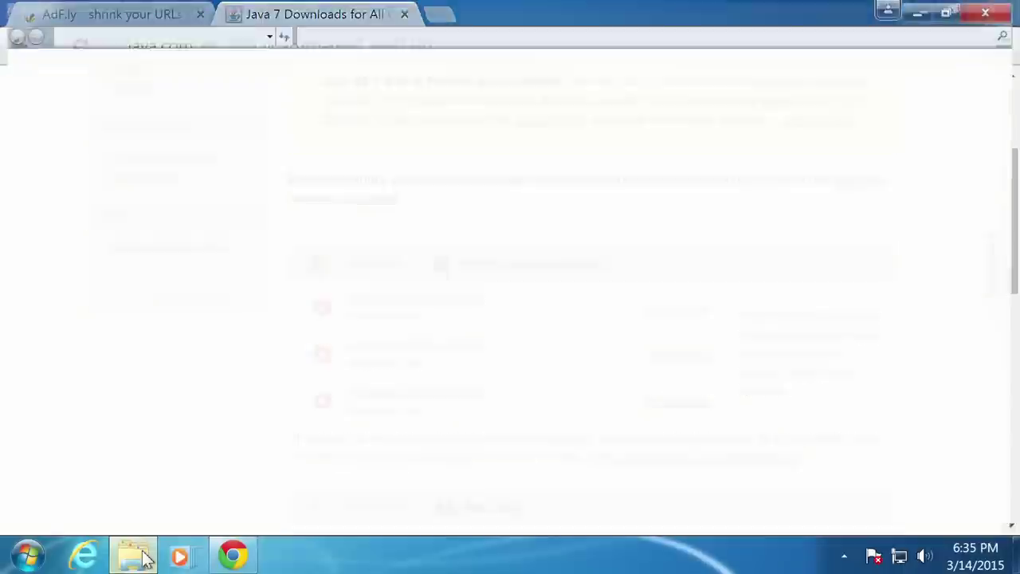
{"action": "left_click", "coordinate": [76, 142]}
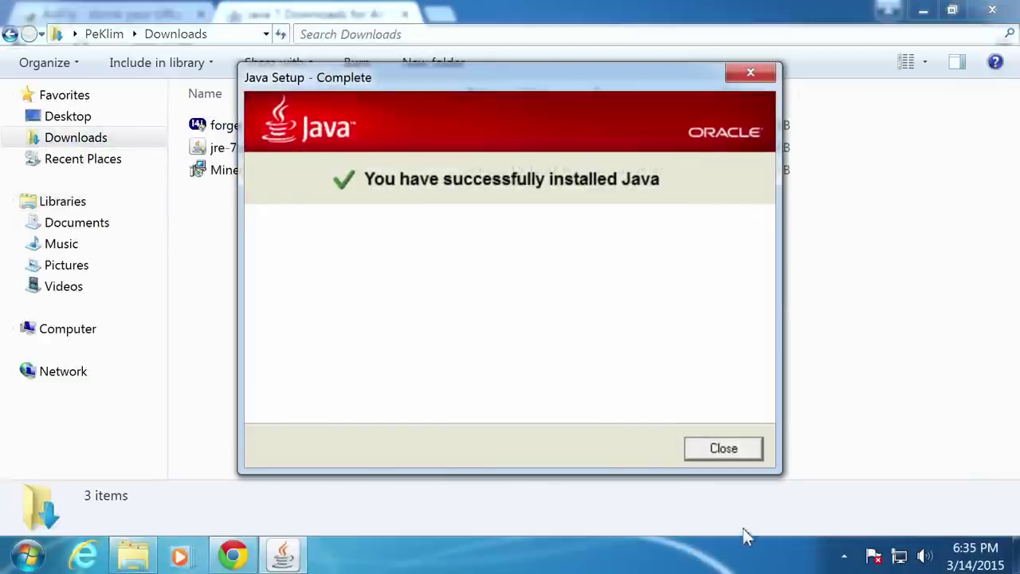
{"action": "left_click", "coordinate": [723, 449]}
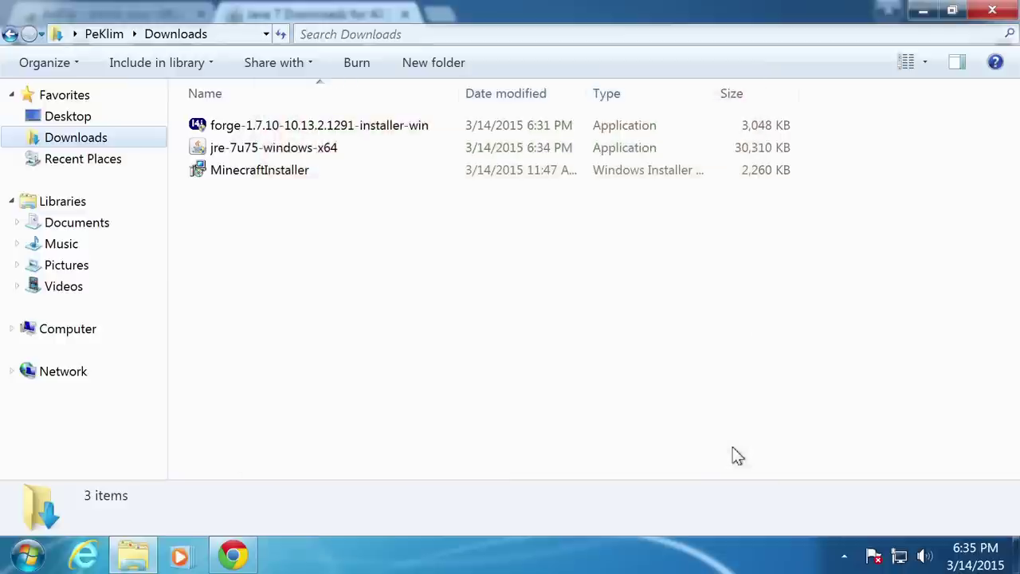
- Run forge-1.7.10-10.13.2.1291-installer-win with permission to make changes and install the Forge client into the default .minecraft folder
{"action": "left_click", "coordinate": [290, 133]}
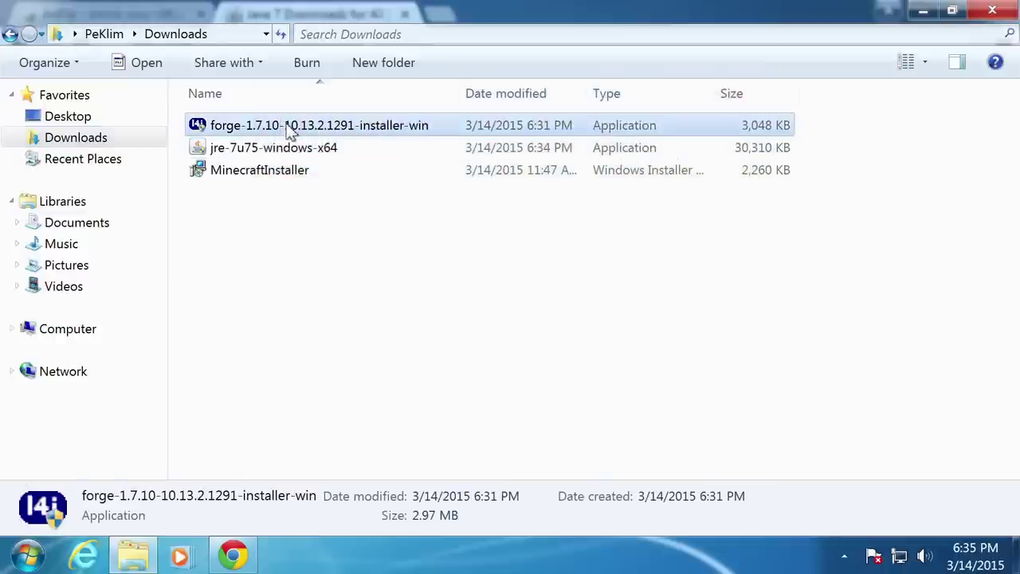
{"action": "double_click", "coordinate": [290, 133]}
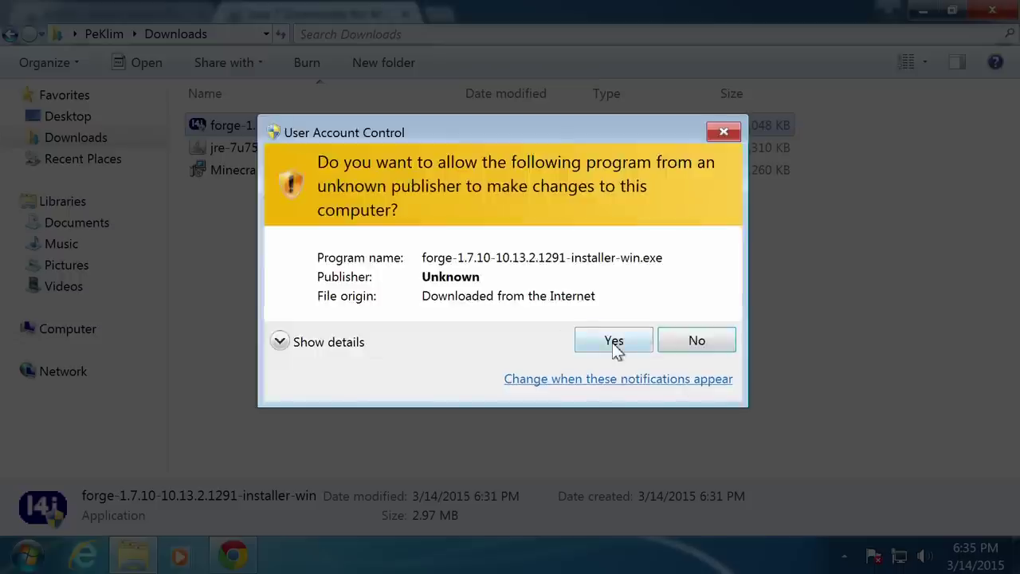
{"action": "left_click", "coordinate": [614, 344]}
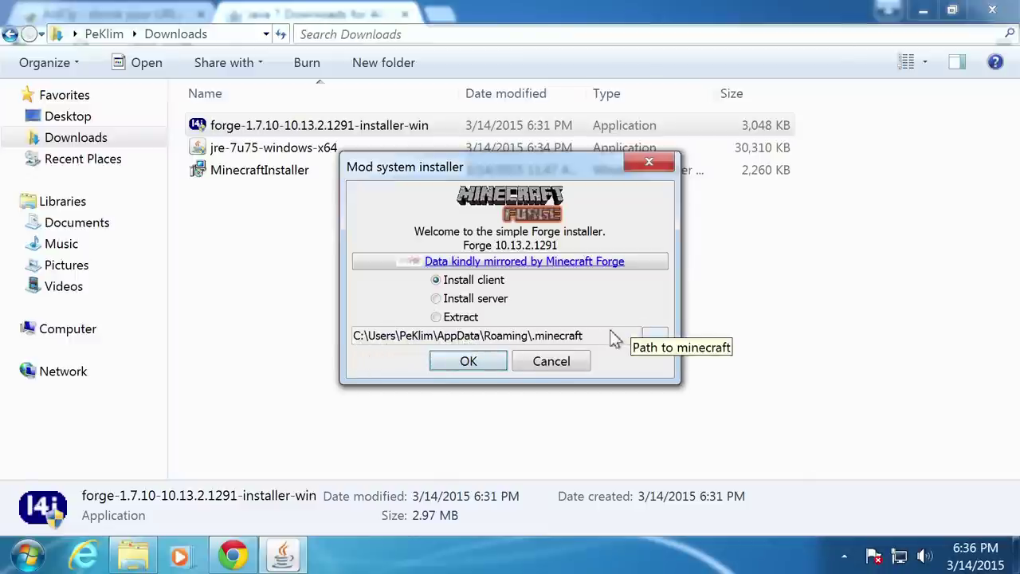
{"action": "left_click", "coordinate": [469, 362]}
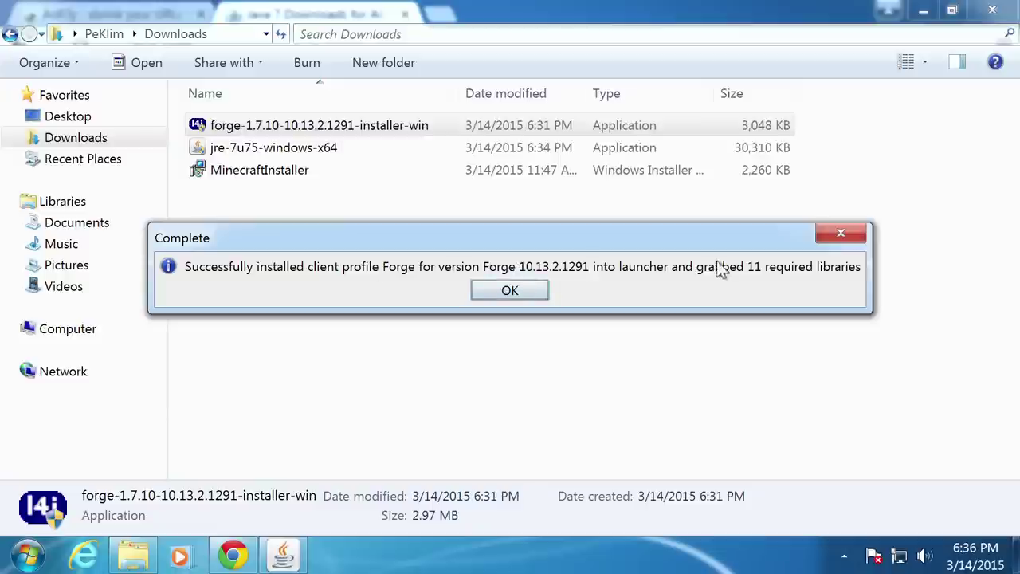
{"action": "left_click", "coordinate": [510, 291]}
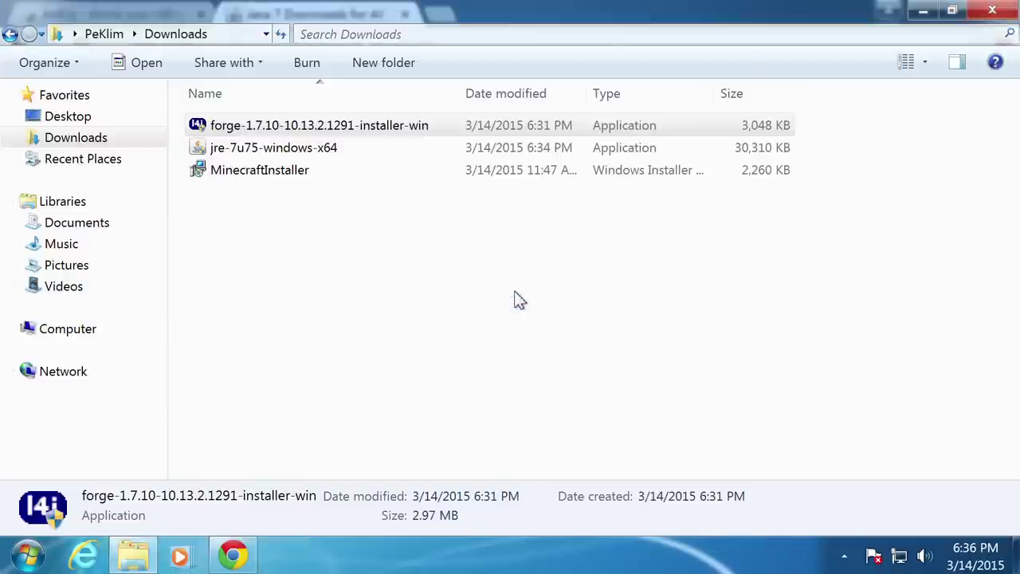
- Minimize the Downloads and browser windows, marking the Forge installer as installed correctly in the Program Compatibility Assistant
{"action": "left_click", "coordinate": [923, 10]}
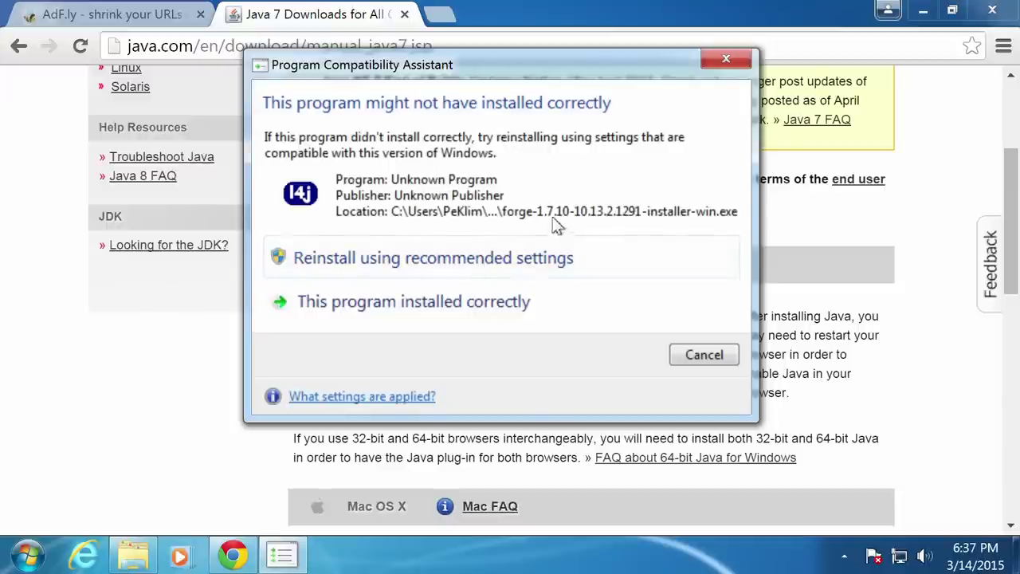
{"action": "left_click", "coordinate": [462, 309]}
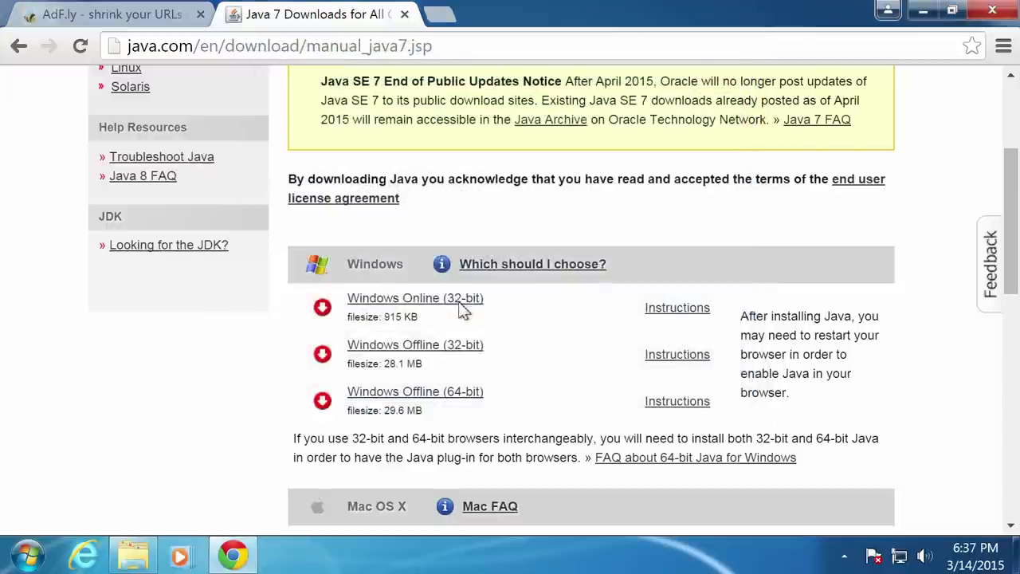
{"action": "left_click", "coordinate": [922, 11]}
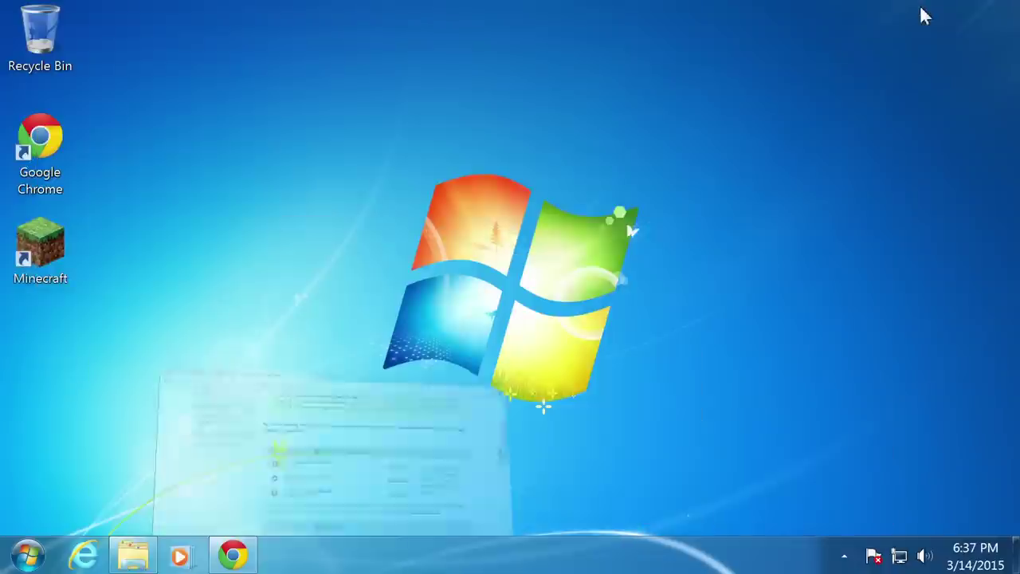
- Open the Minecraft Launcher from the desktop, widen its window, and start the game with the Forge profile
{"action": "double_click", "coordinate": [53, 255]}
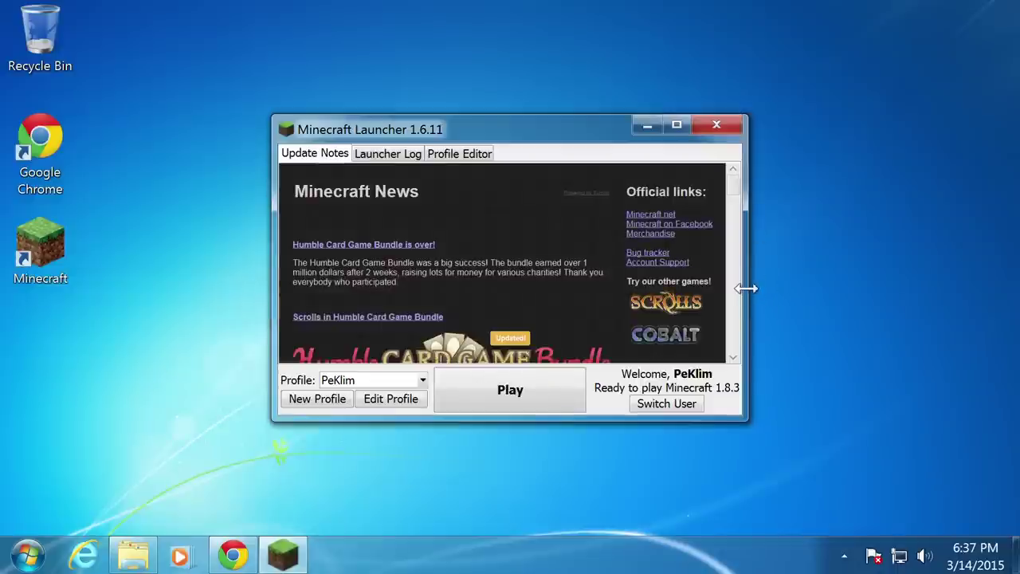
{"action": "left_click_drag", "start_coordinate": [745, 289], "coordinate": [920, 291]}
{"action": "left_click", "coordinate": [422, 381]}
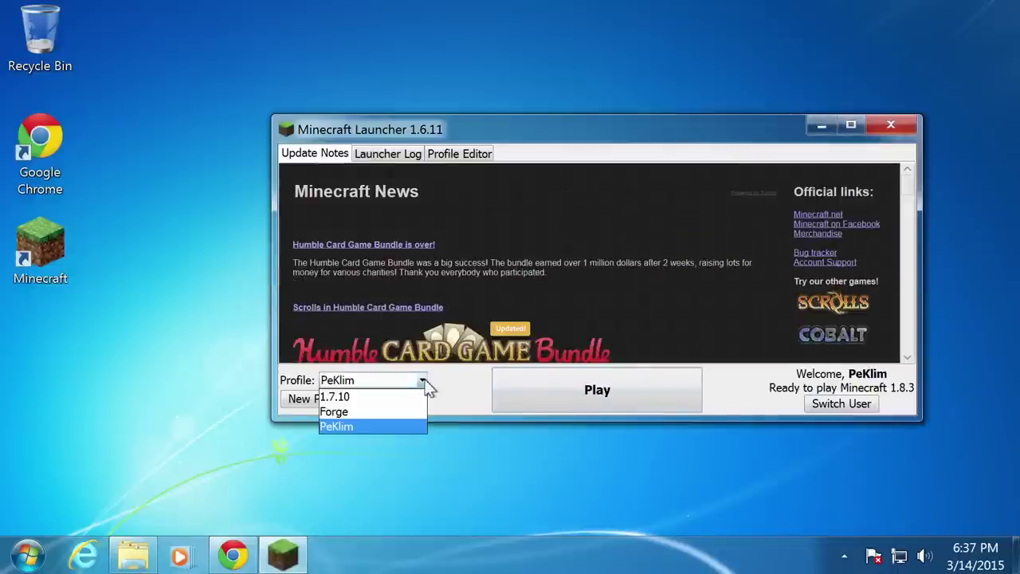
{"action": "left_click", "coordinate": [347, 413]}
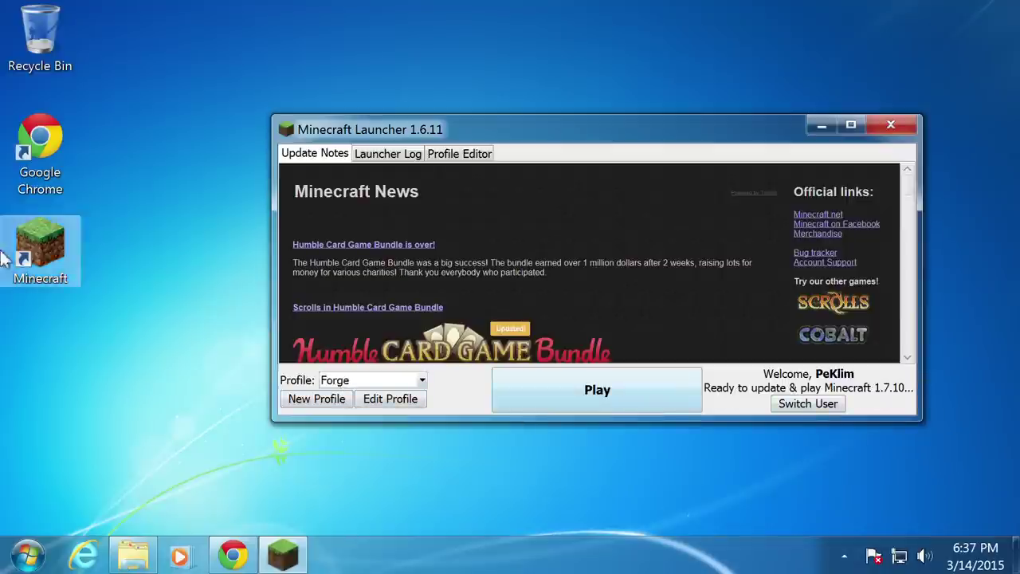
{"action": "left_click_drag", "start_coordinate": [270, 245], "coordinate": [167, 246]}
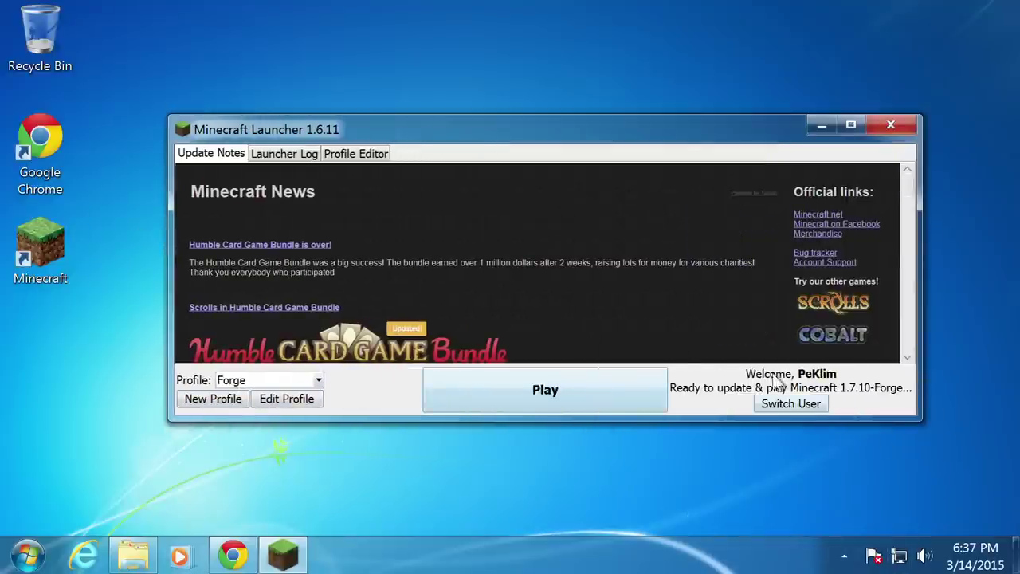
{"action": "left_click", "coordinate": [554, 405]}
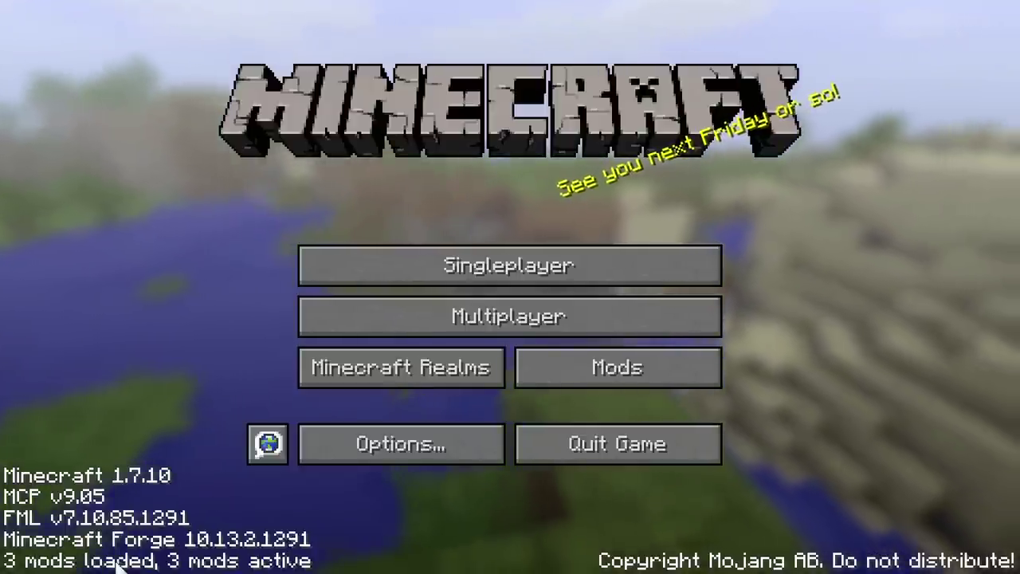
- Open the mod list and examine the details of Minecraft Coder Pack, Forge Mod Loader and Minecraft Forge
{"action": "left_click", "coordinate": [648, 386]}
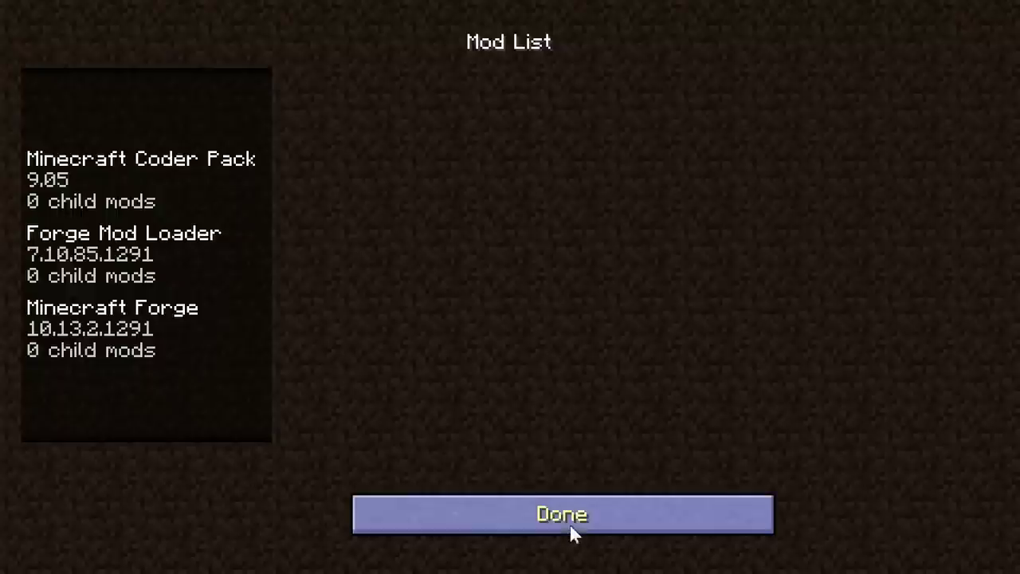
{"action": "left_click", "coordinate": [116, 251]}
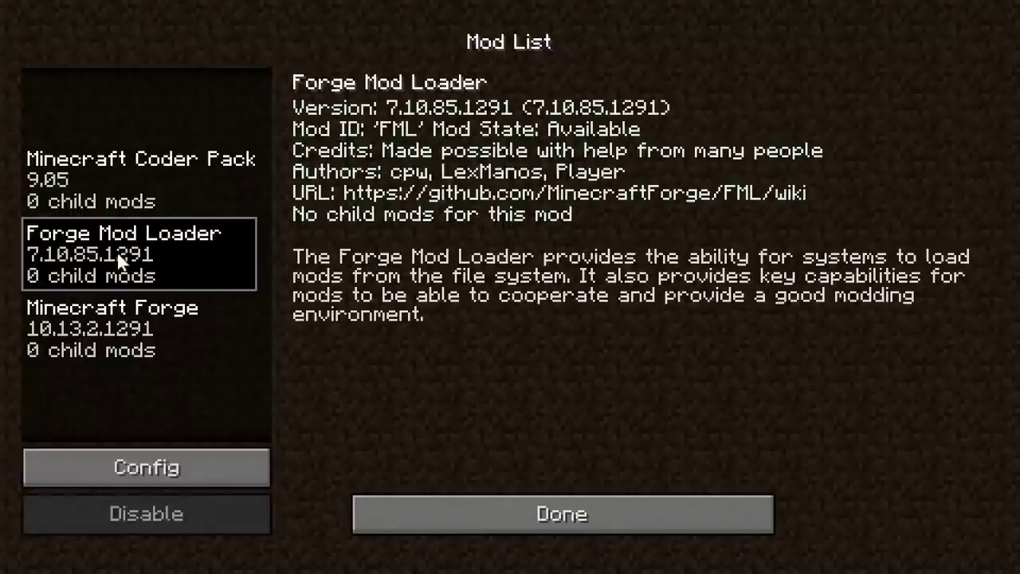
{"action": "left_click", "coordinate": [111, 171]}
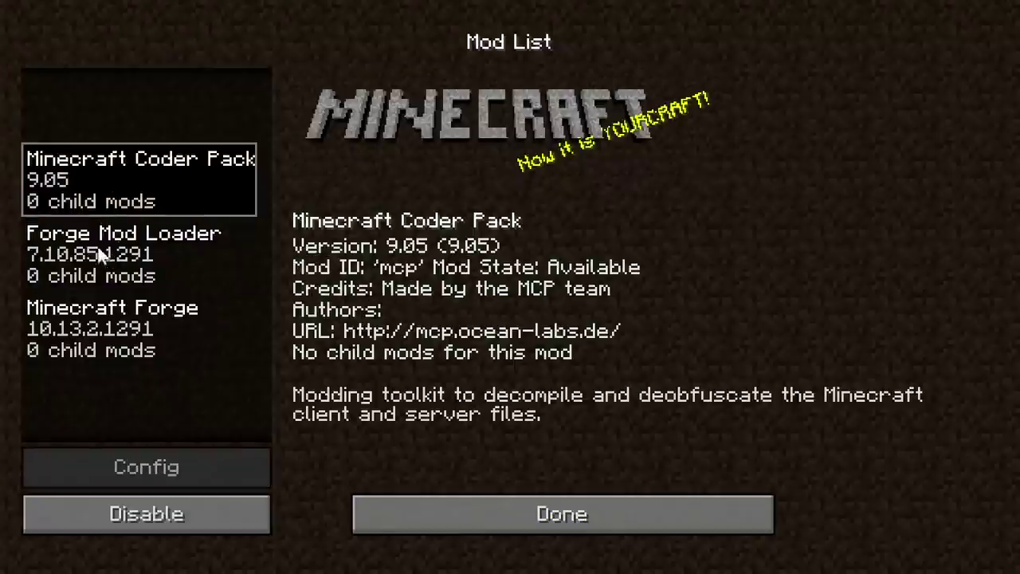
{"action": "left_click", "coordinate": [104, 253]}
{"action": "left_click", "coordinate": [142, 347]}
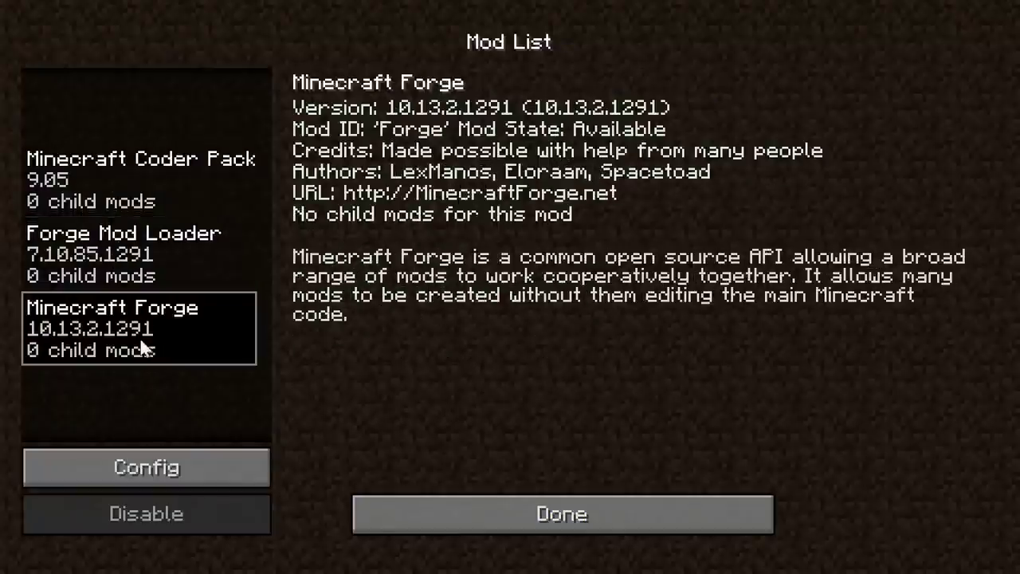
{"action": "left_click", "coordinate": [136, 171]}
{"action": "left_click", "coordinate": [123, 266]}
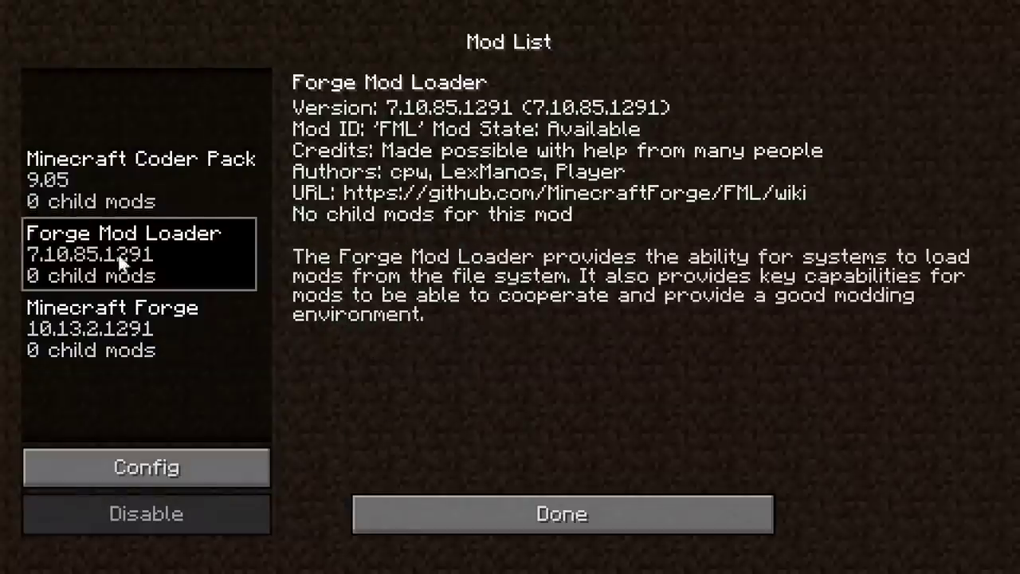
{"action": "left_click", "coordinate": [125, 320]}
{"action": "left_click", "coordinate": [132, 182]}
{"action": "left_click", "coordinate": [123, 255]}
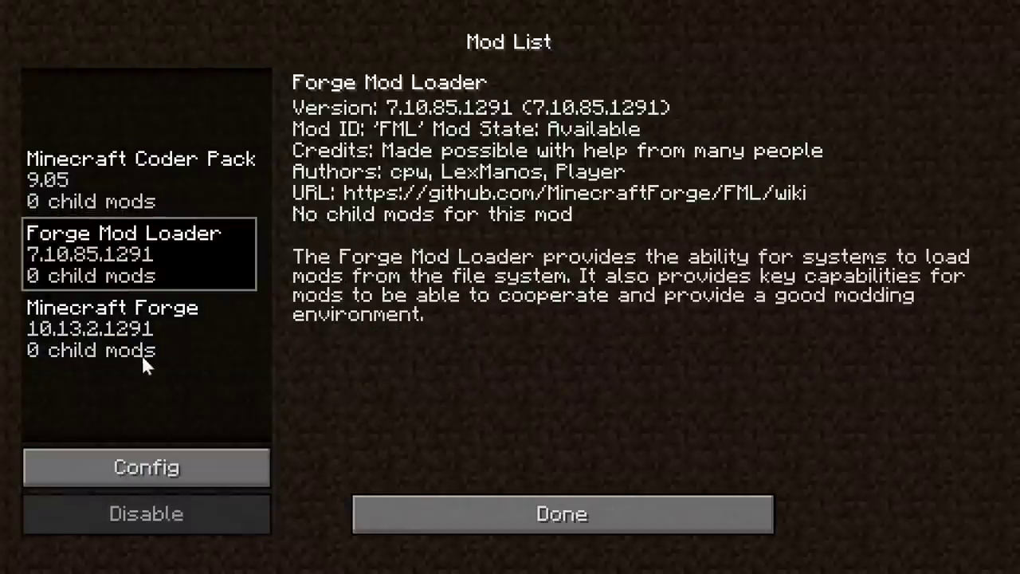
- View the Forge Mod Loader's sample configuration, leave it without changes, and return to the game's main menu
{"action": "left_click", "coordinate": [160, 471]}
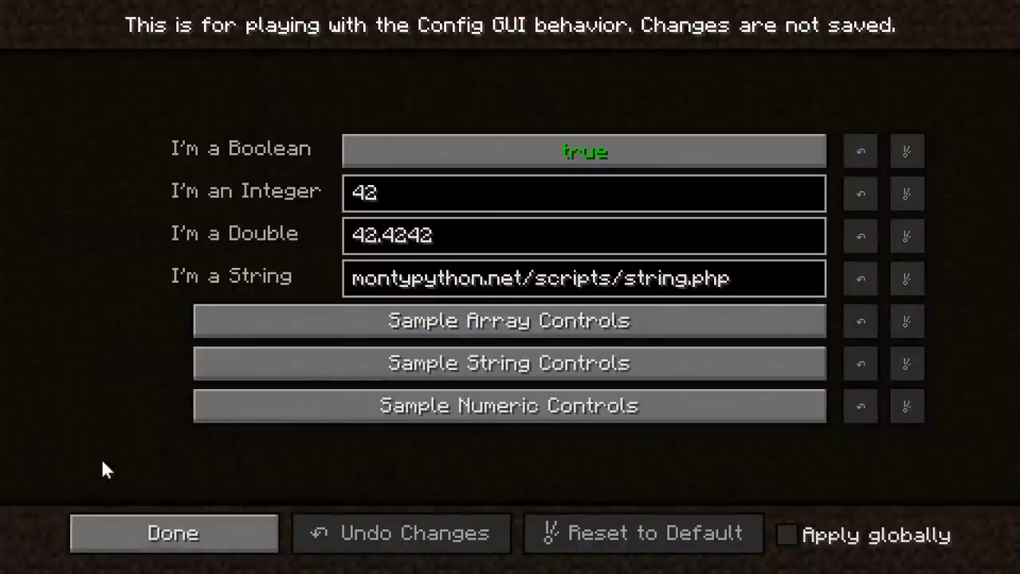
{"action": "left_click", "coordinate": [219, 527]}
{"action": "left_click", "coordinate": [119, 327]}
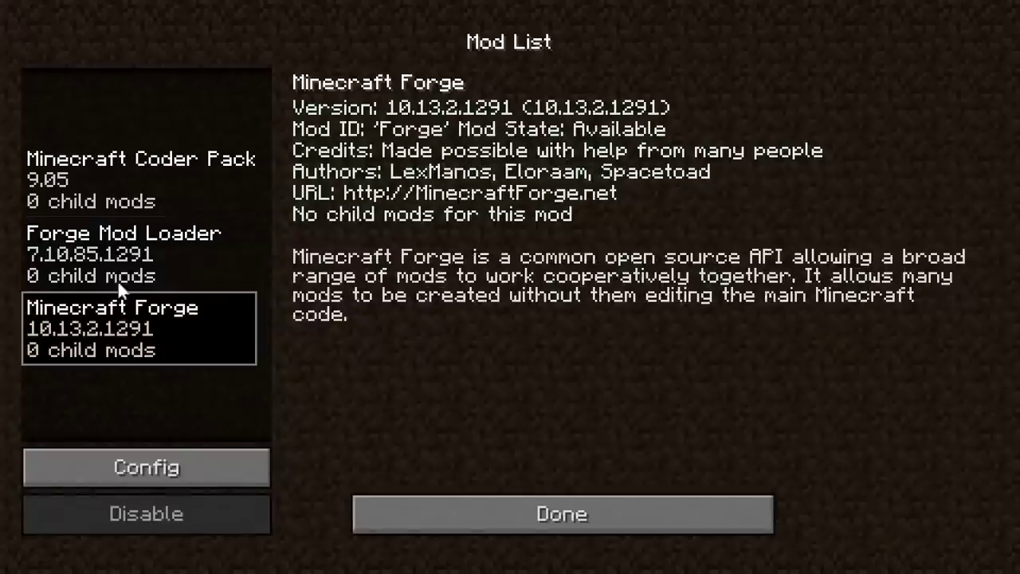
{"action": "left_click", "coordinate": [124, 179]}
{"action": "left_click", "coordinate": [600, 519]}
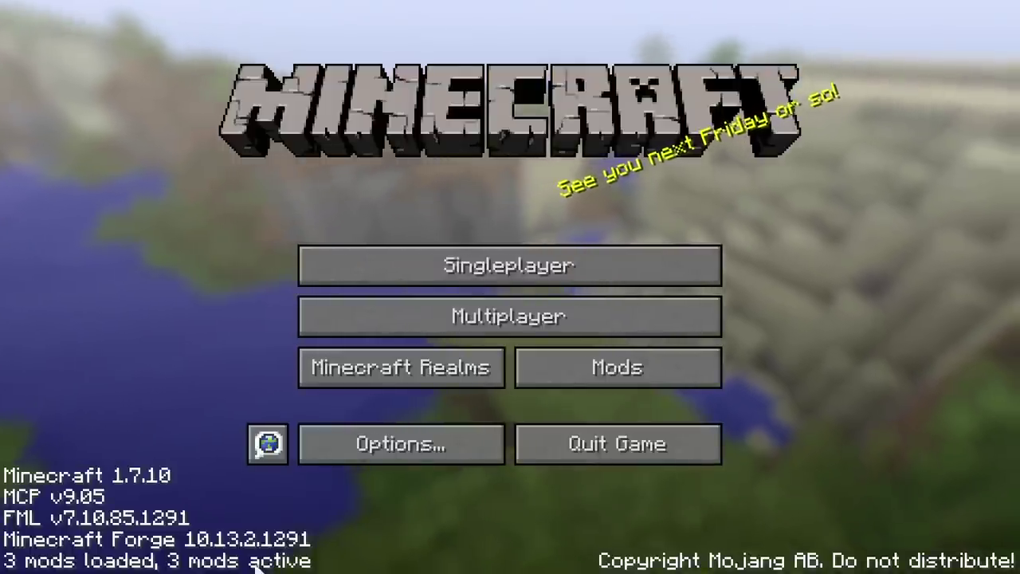
- Quit Minecraft, then bring up the Downloads folder window and minimize it
{"action": "left_click", "coordinate": [665, 450]}
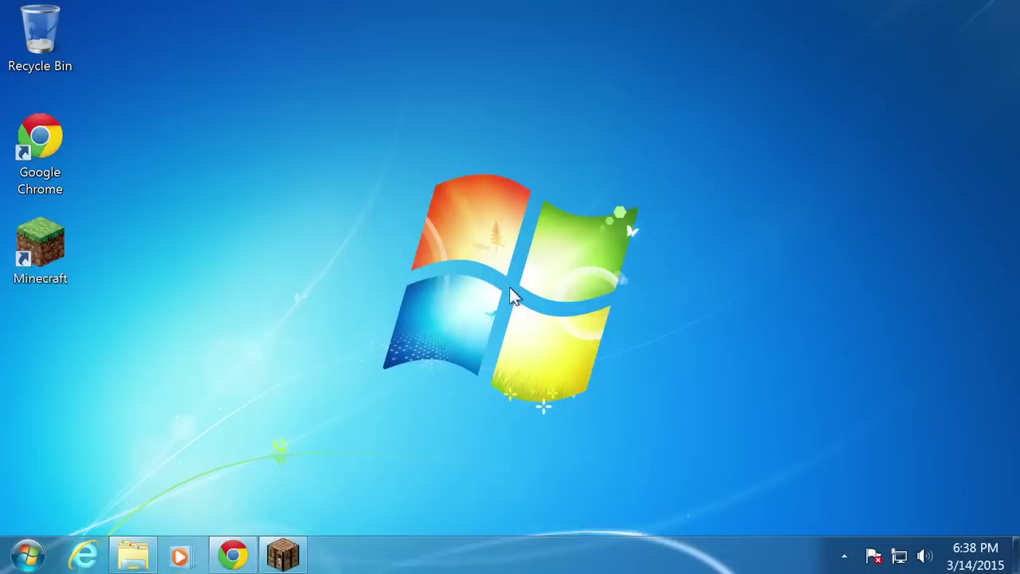
{"action": "left_click", "coordinate": [133, 557]}
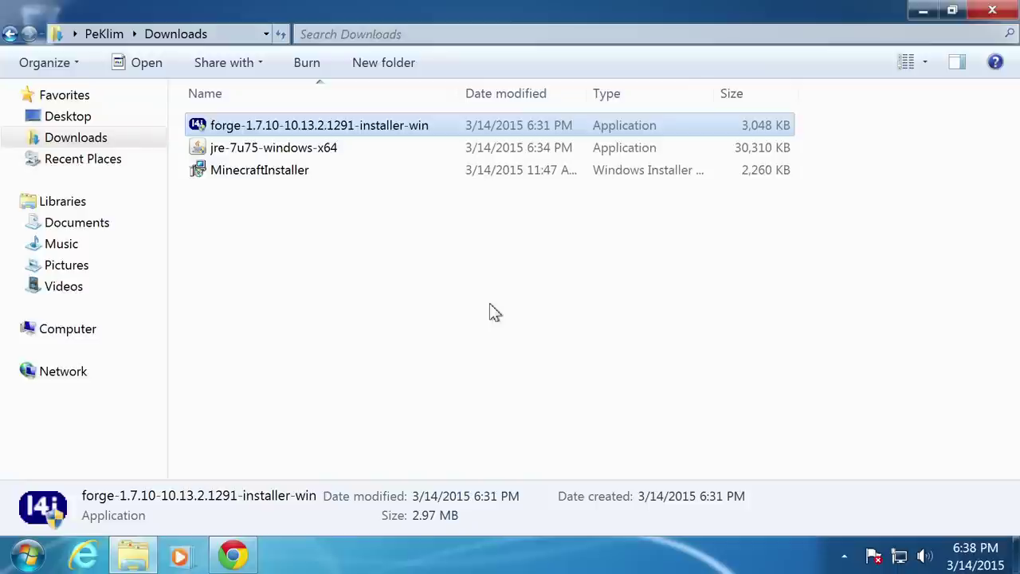
{"action": "left_click", "coordinate": [922, 11]}
- Open Computer in Windows Explorer and go to the %appdata% location
{"action": "left_click", "coordinate": [31, 544]}
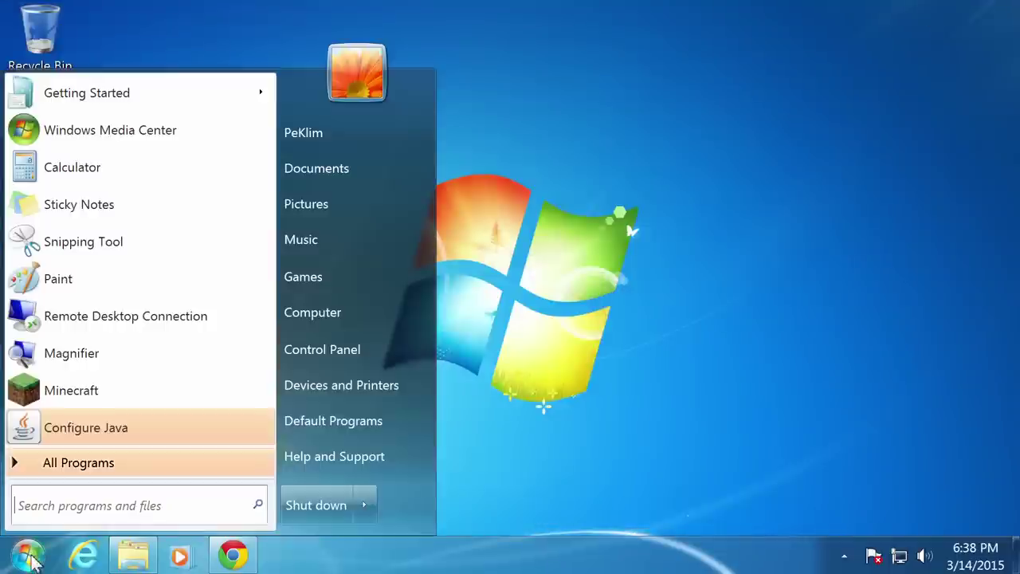
{"action": "left_click", "coordinate": [330, 313]}
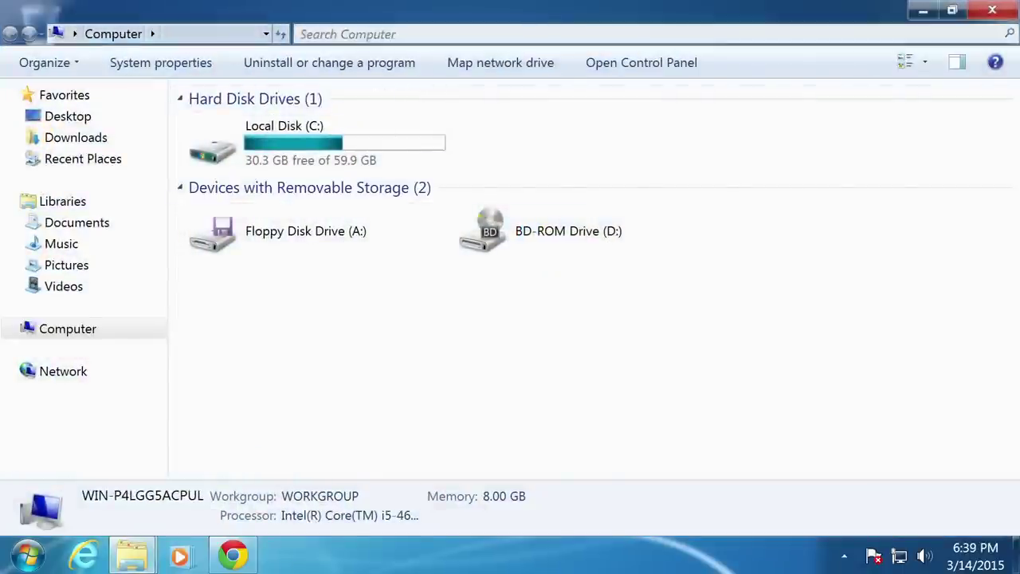
{"action": "left_click", "coordinate": [195, 34]}
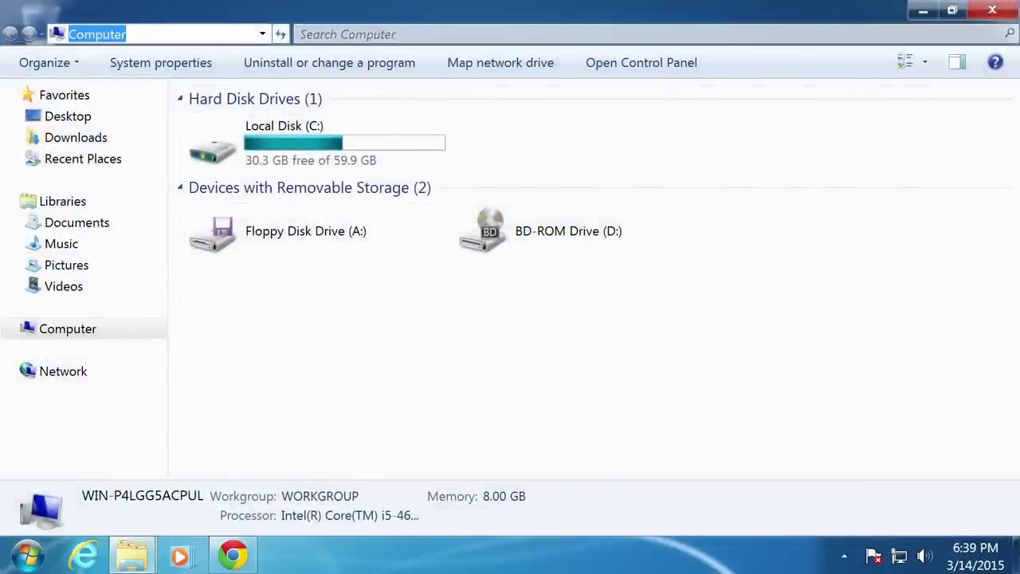
{"action": "type", "text": "%"}
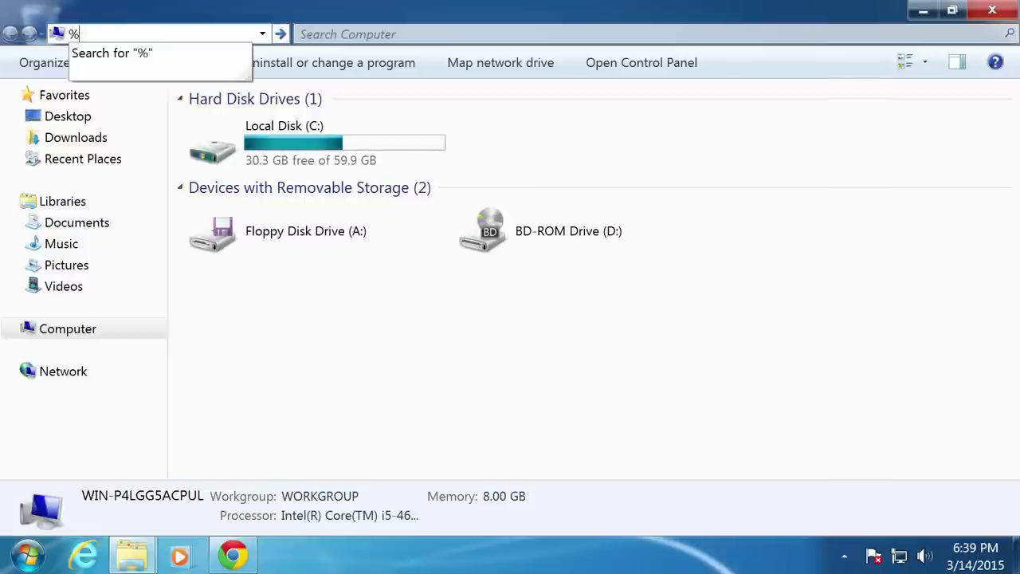
{"action": "type", "text": "appdata"}
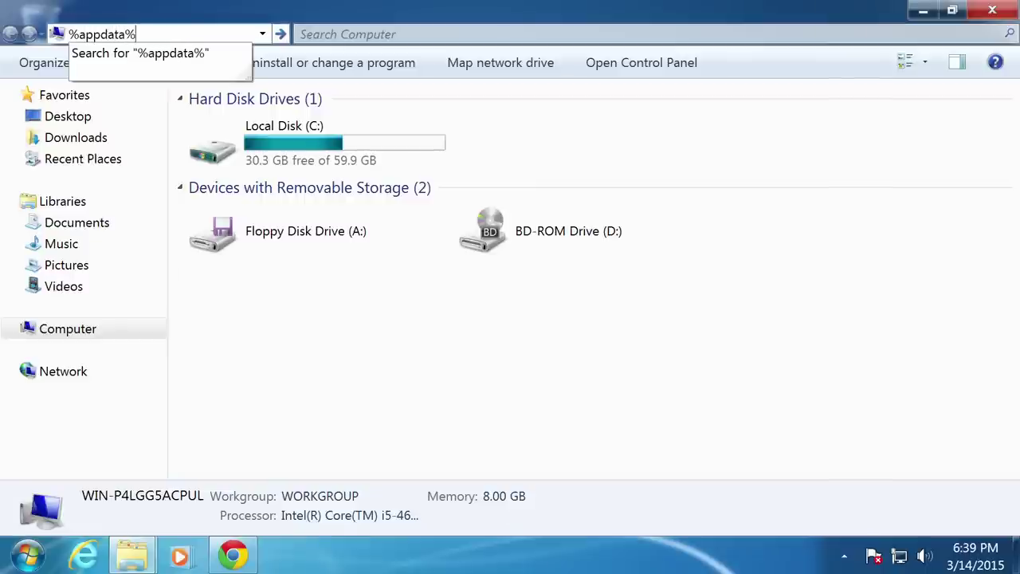
{"action": "type", "text": "%"}
{"action": "key", "text": "Return"}
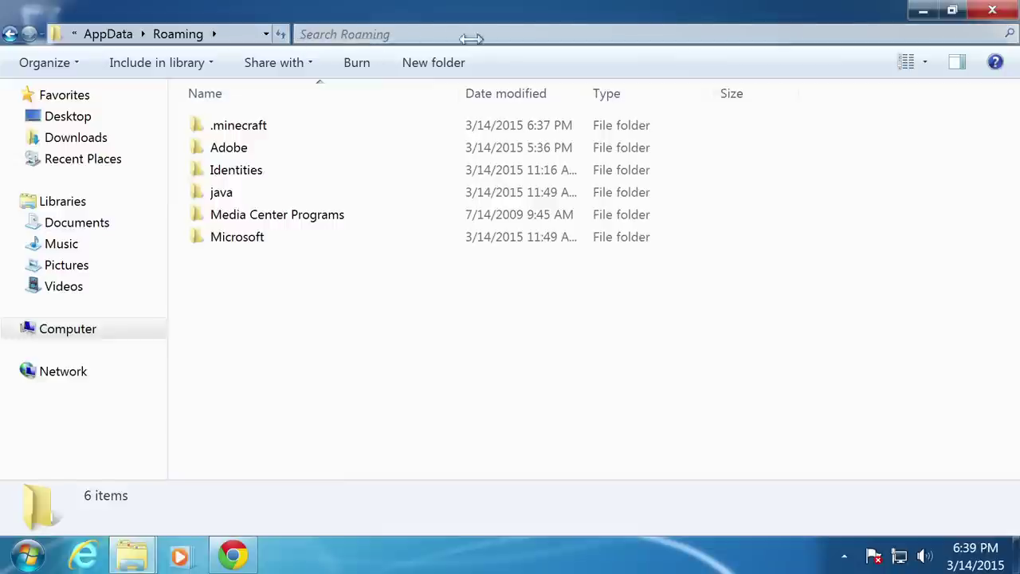
- Show the Roaming folder's full path in the address bar, then leave the path unedited
{"action": "left_click", "coordinate": [244, 39]}
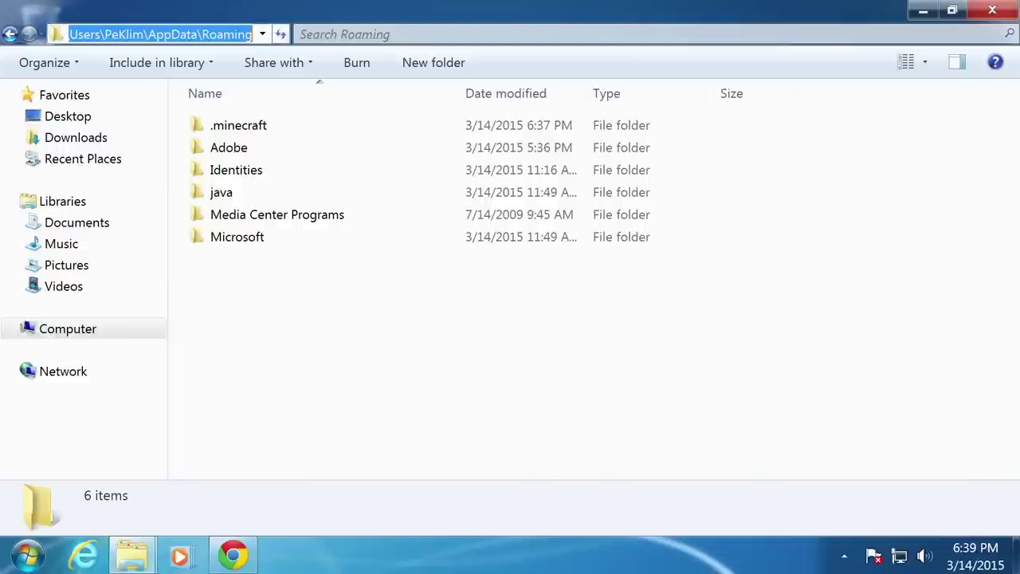
{"action": "left_click", "coordinate": [205, 35]}
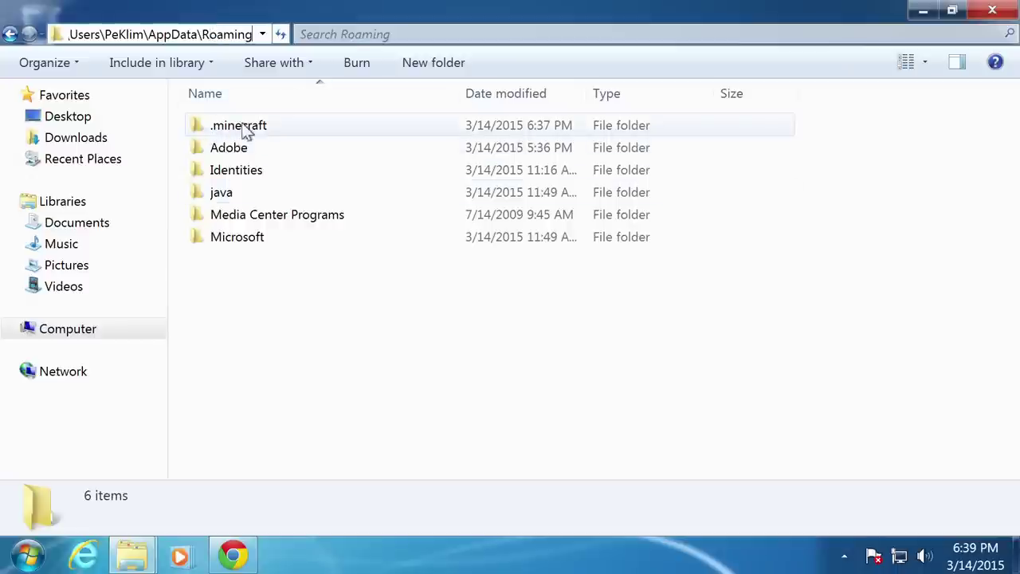
{"action": "left_click", "coordinate": [527, 397]}
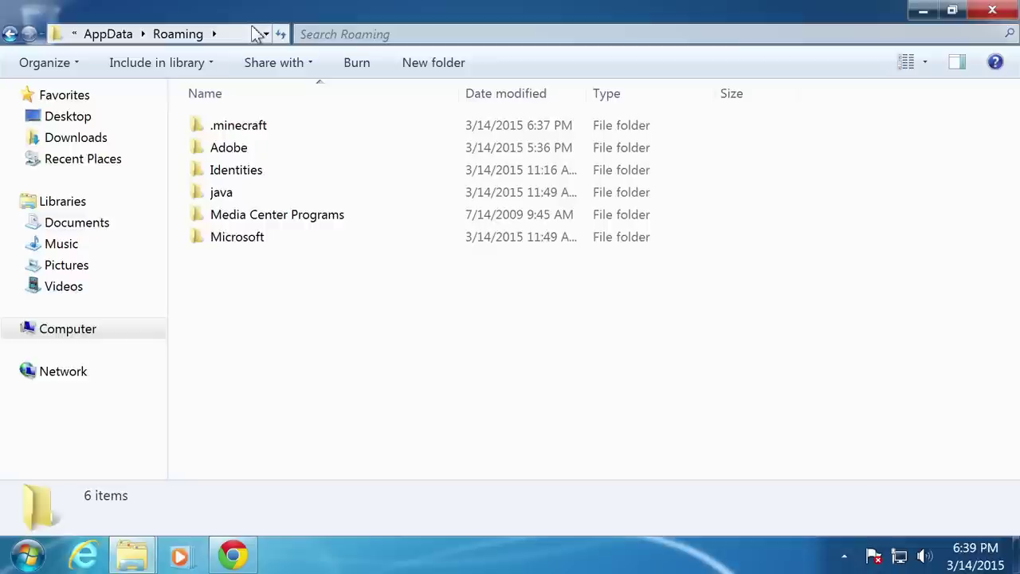
- Browse from Computer through Local Disk (C:) and Users into the user's profile folder
{"action": "left_click", "coordinate": [68, 333]}
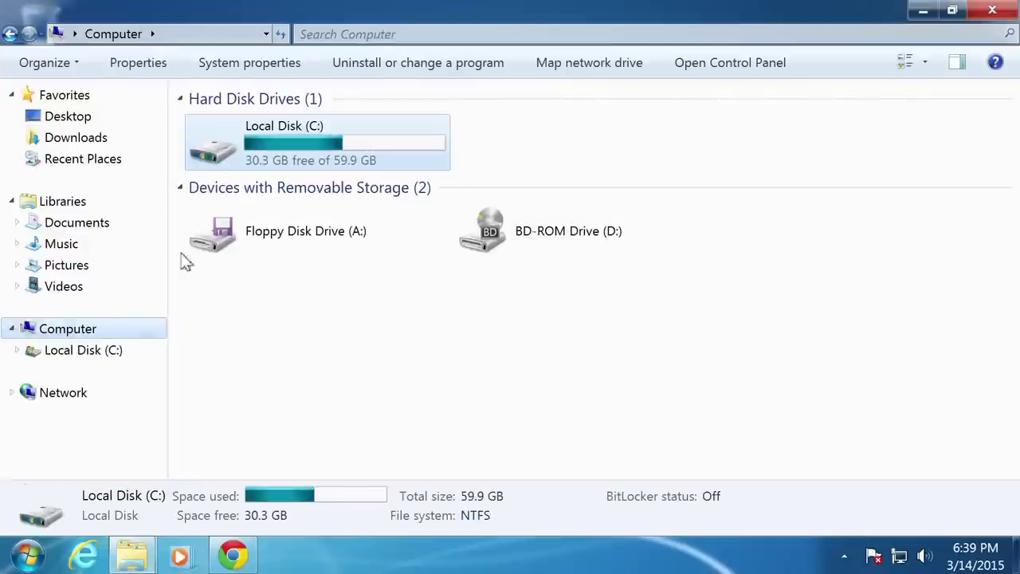
{"action": "left_click", "coordinate": [80, 356]}
{"action": "double_click", "coordinate": [223, 193]}
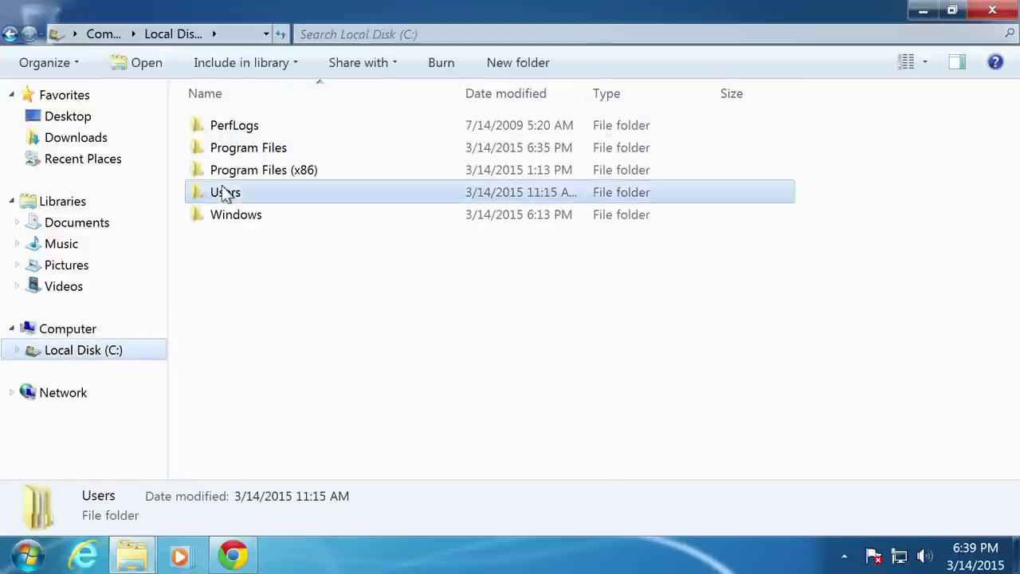
{"action": "double_click", "coordinate": [231, 130]}
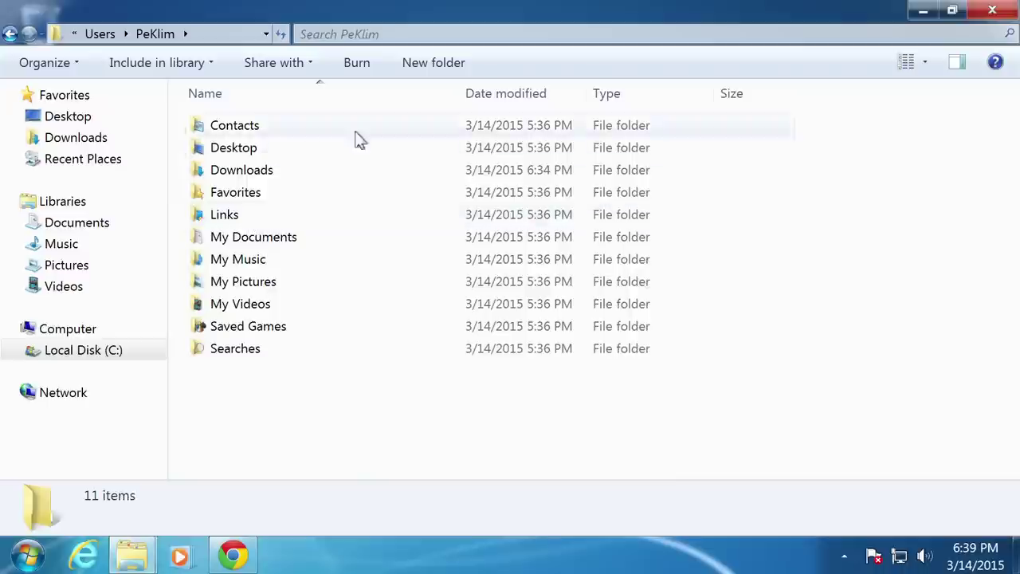
- Open the folder and search options and apply "Show hidden files, folders, and drives"
{"action": "left_click", "coordinate": [59, 63]}
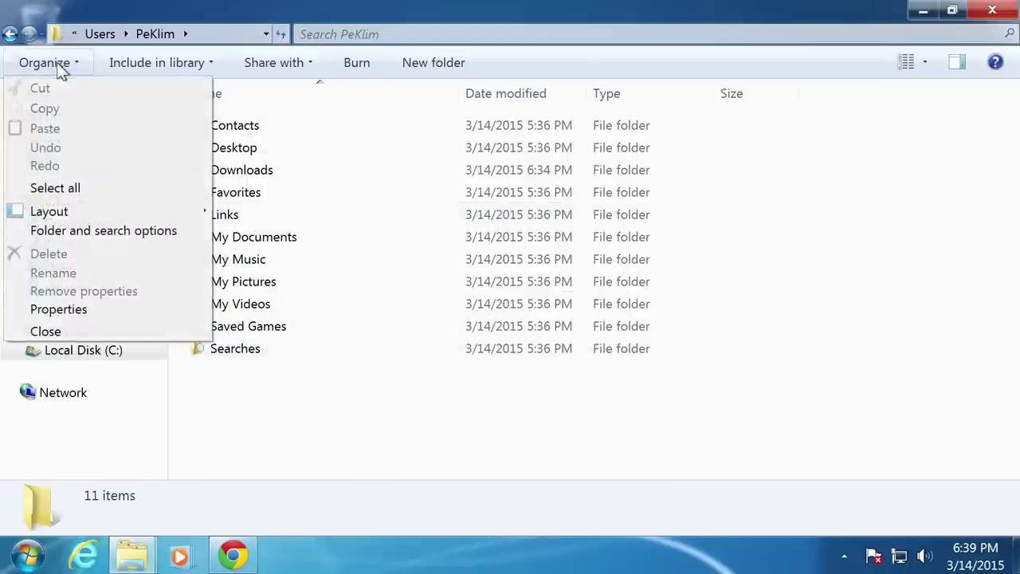
{"action": "left_click", "coordinate": [77, 233]}
{"action": "left_click", "coordinate": [100, 101]}
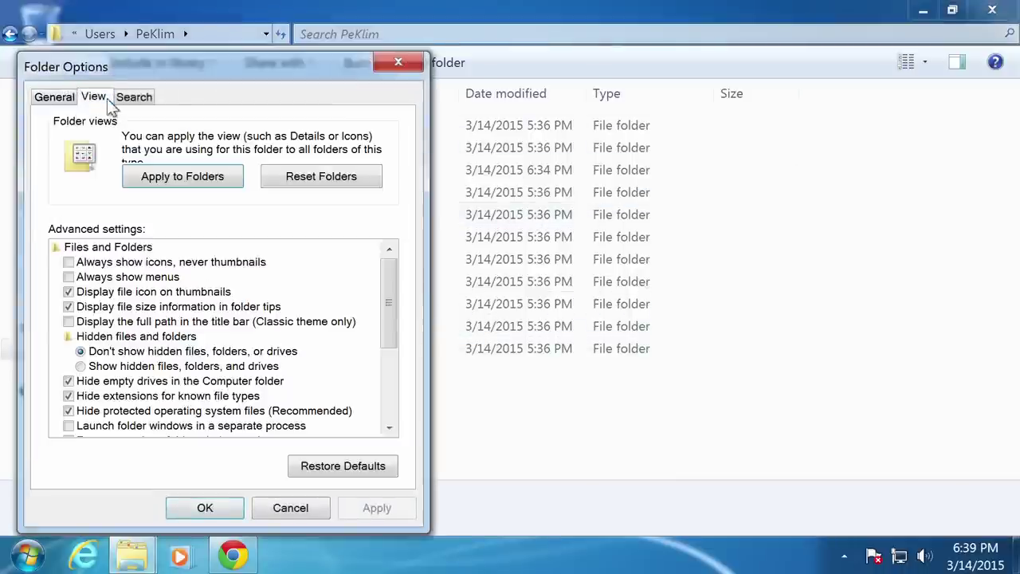
{"action": "left_click_drag", "start_coordinate": [387, 302], "coordinate": [408, 283]}
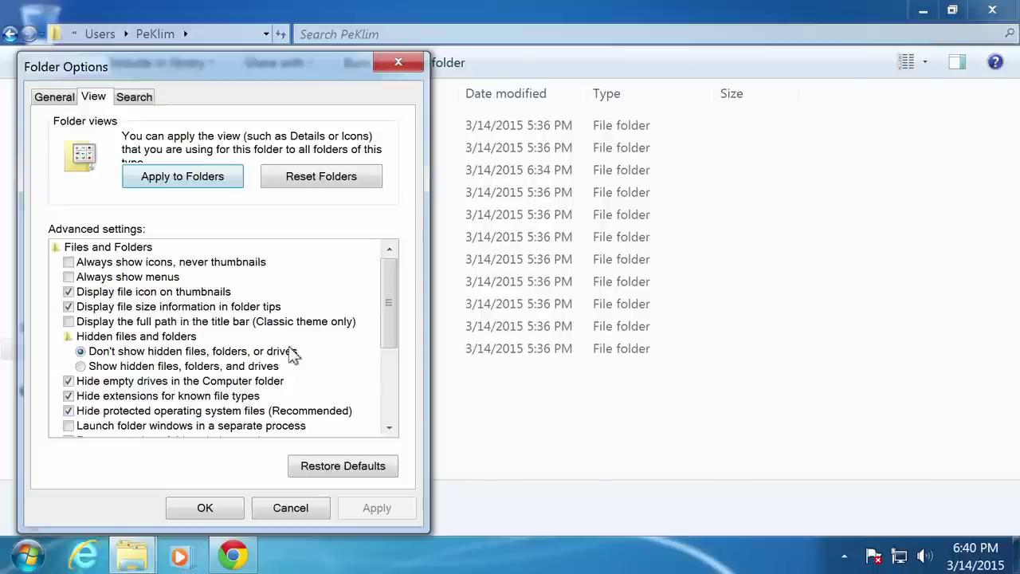
{"action": "left_click", "coordinate": [80, 366]}
{"action": "left_click", "coordinate": [378, 514]}
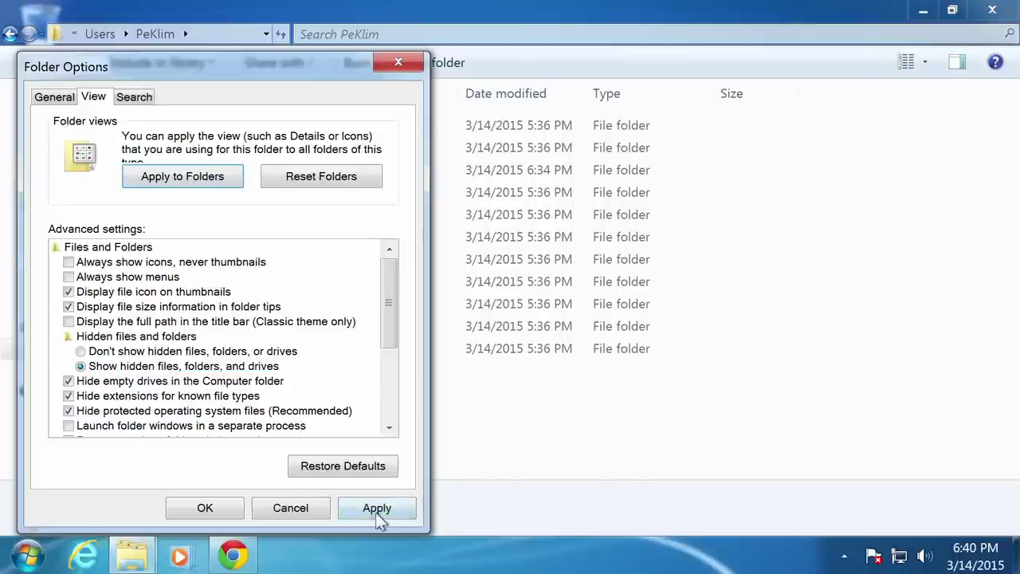
- Select "Don't show hidden files, folders, or drives", disable hiding of protected operating system files, accept the warning, and apply the options
{"action": "left_click_drag", "start_coordinate": [321, 57], "coordinate": [405, 47]}
{"action": "left_click", "coordinate": [164, 341]}
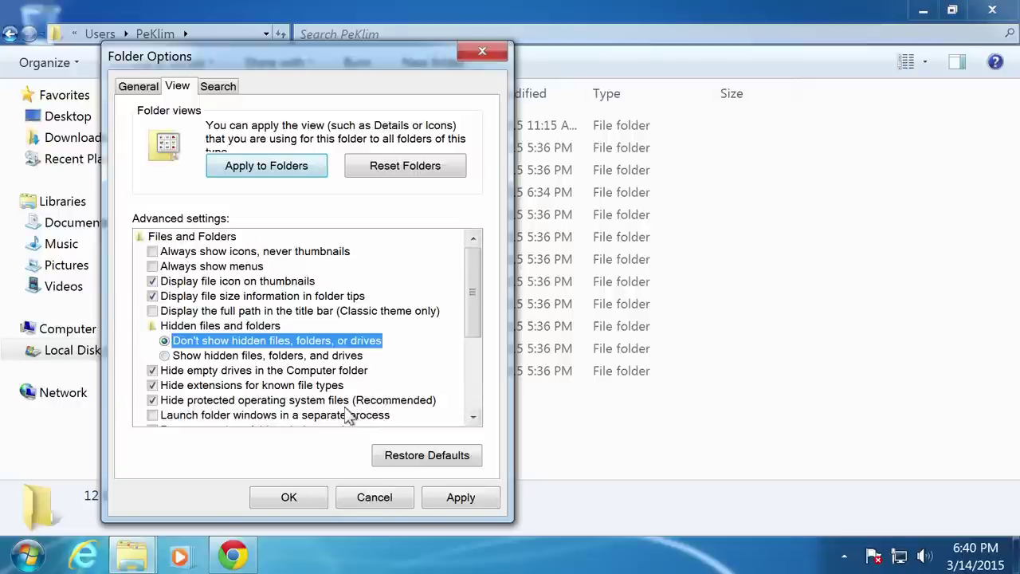
{"action": "left_click", "coordinate": [151, 401]}
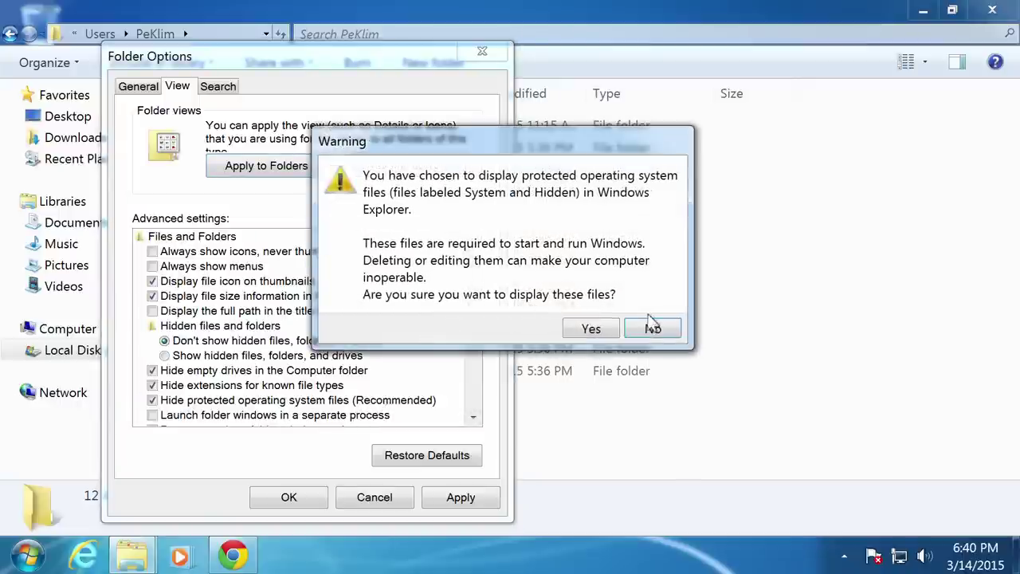
{"action": "left_click", "coordinate": [591, 329]}
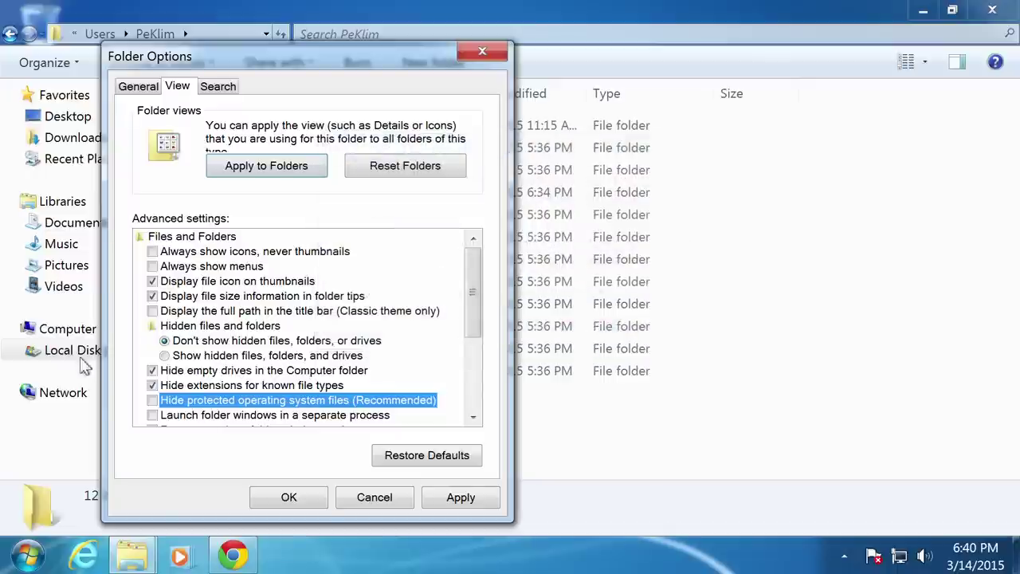
{"action": "left_click", "coordinate": [490, 500]}
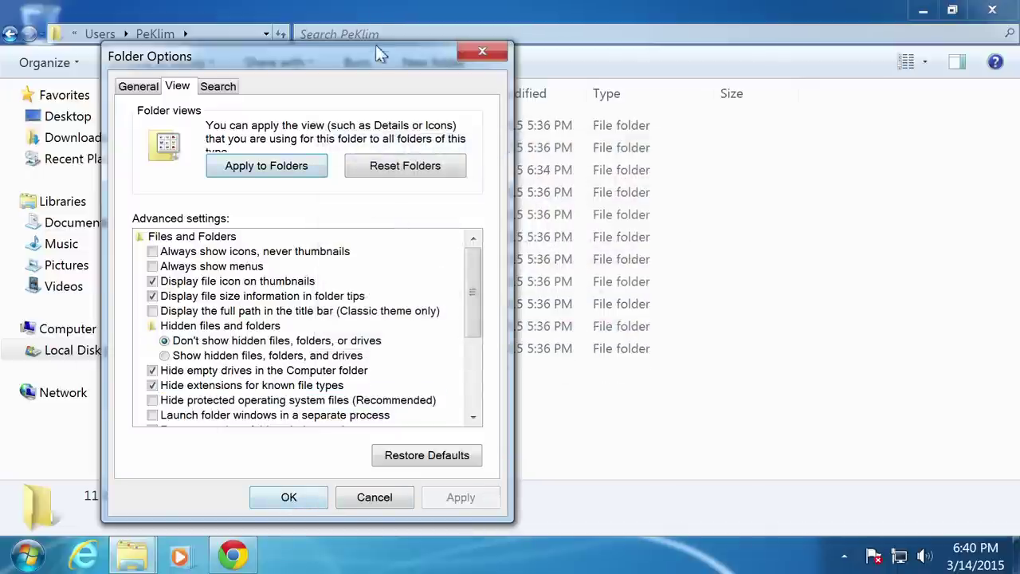
{"action": "left_click_drag", "start_coordinate": [377, 46], "coordinate": [538, 52]}
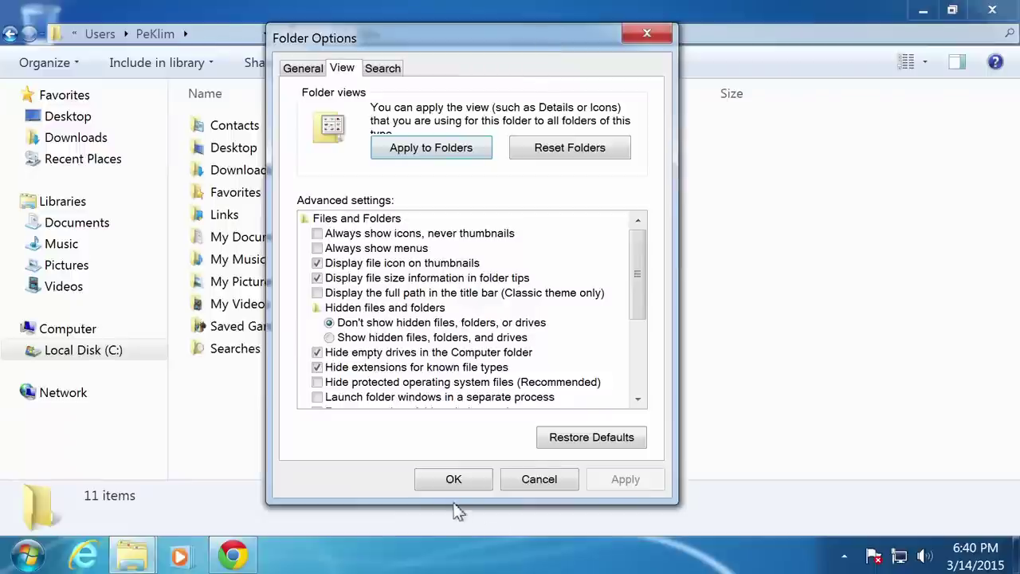
{"action": "left_click", "coordinate": [421, 479]}
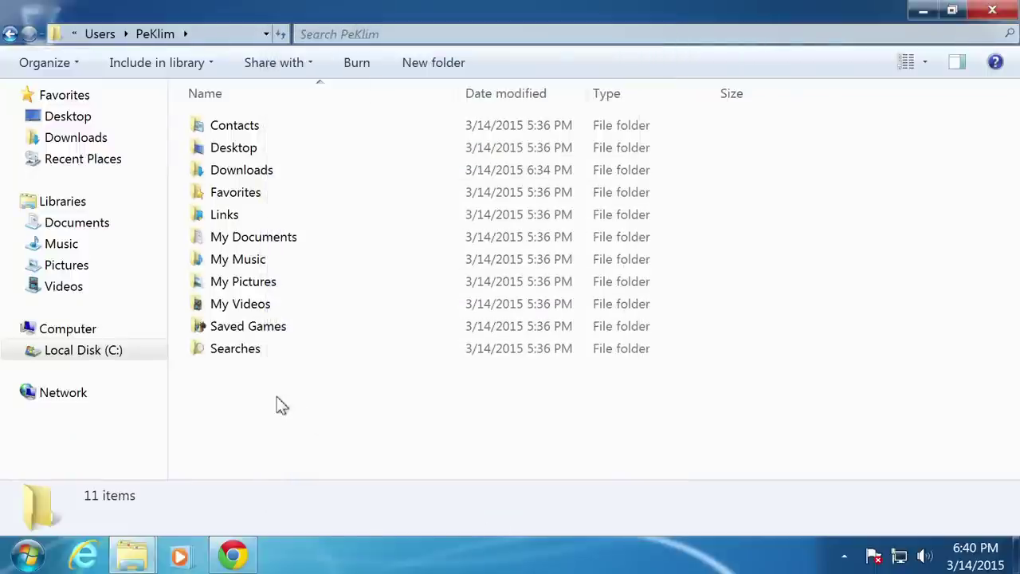
{"action": "left_click", "coordinate": [310, 173]}
{"action": "left_click", "coordinate": [319, 287]}
{"action": "left_click", "coordinate": [278, 168]}
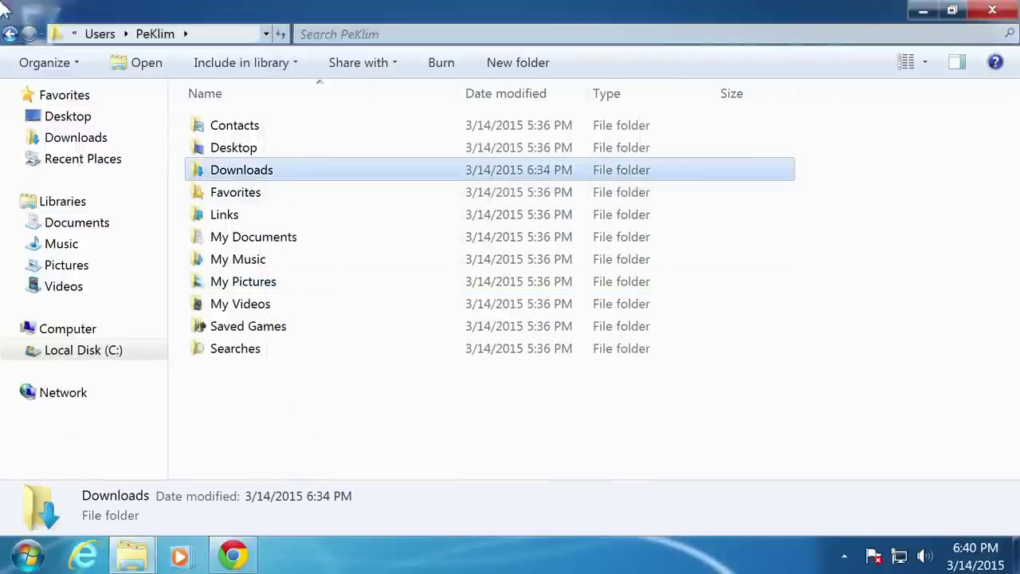
- Set the folder options to "Show hidden files, folders, and drives", apply the change, and close the options
{"action": "left_click", "coordinate": [40, 64]}
{"action": "left_click", "coordinate": [92, 233]}
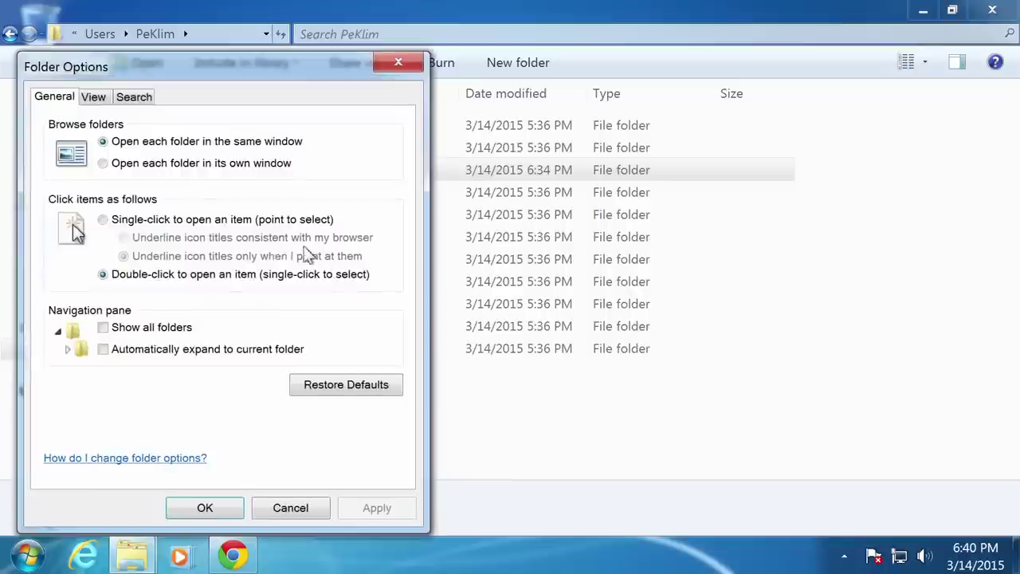
{"action": "left_click", "coordinate": [96, 99]}
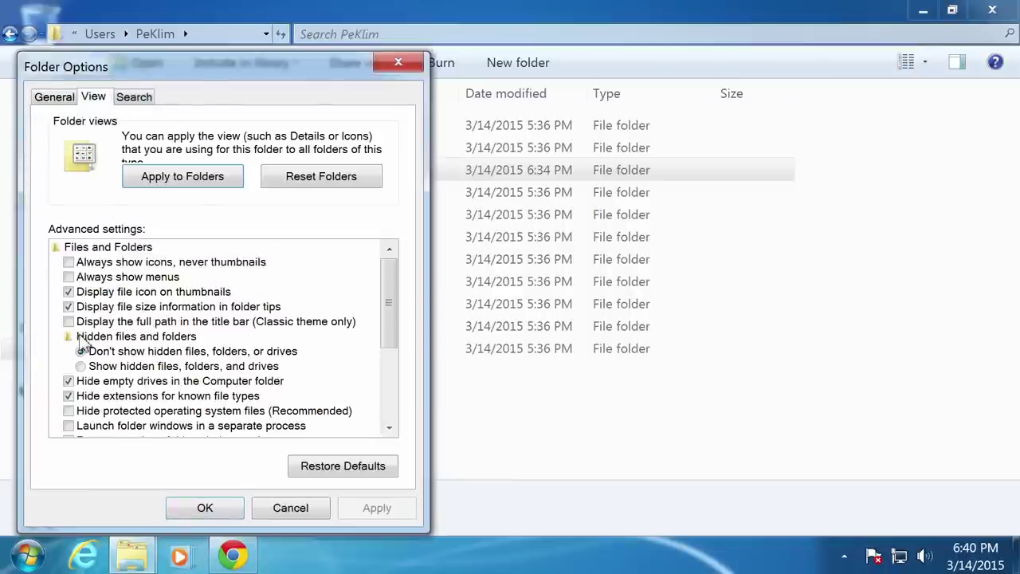
{"action": "left_click", "coordinate": [80, 365]}
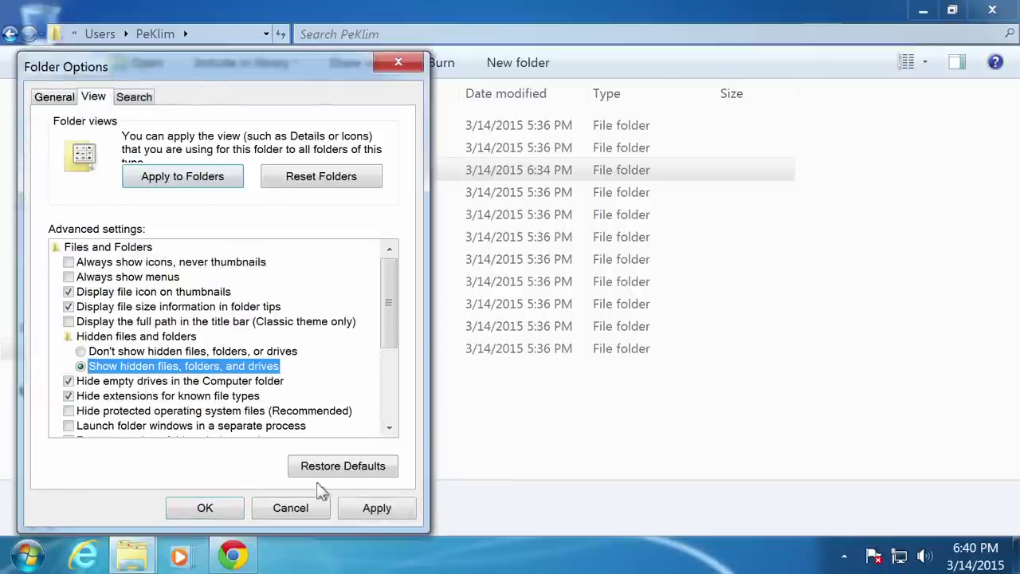
{"action": "left_click", "coordinate": [390, 511]}
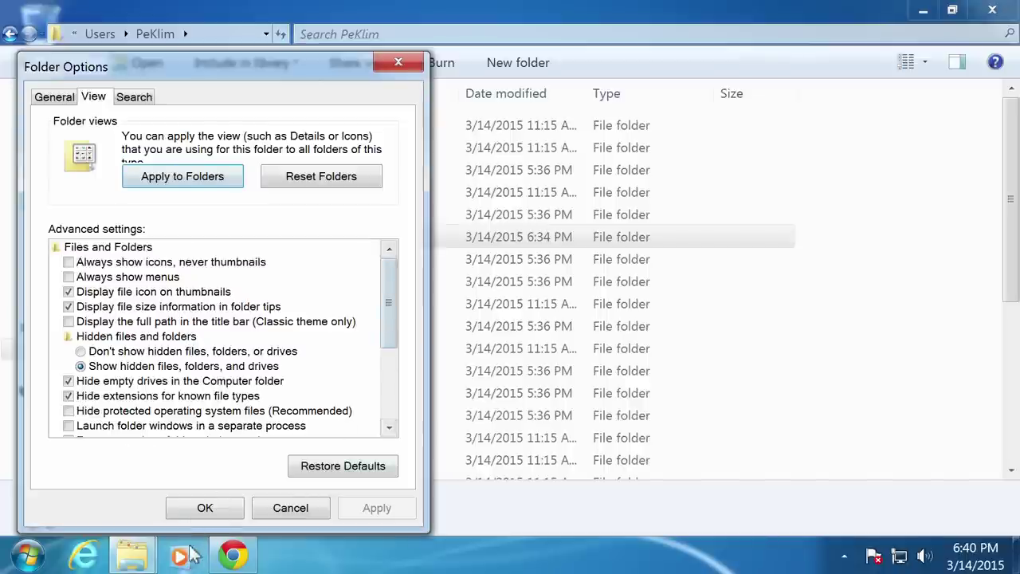
{"action": "left_click", "coordinate": [205, 508]}
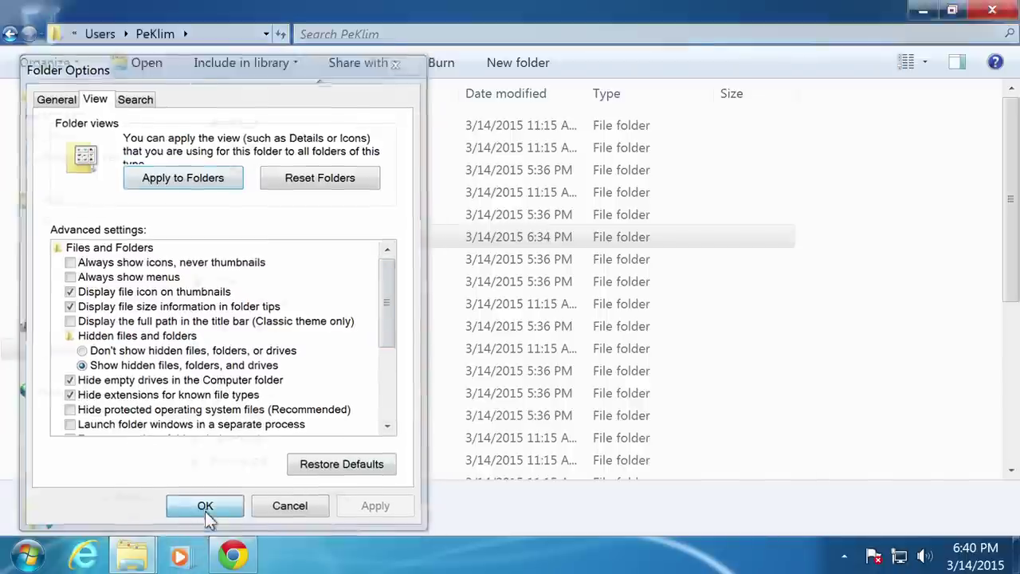
- Browse from the user's profile folder through AppData and Roaming into the .minecraft folder
{"action": "mouse_move", "coordinate": [1010, 132]}
{"action": "left_mouse_down"}
{"action": "mouse_move", "coordinate": [1010, 291]}
{"action": "mouse_move", "coordinate": [1010, 131]}
{"action": "left_mouse_up"}
{"action": "double_click", "coordinate": [251, 132]}
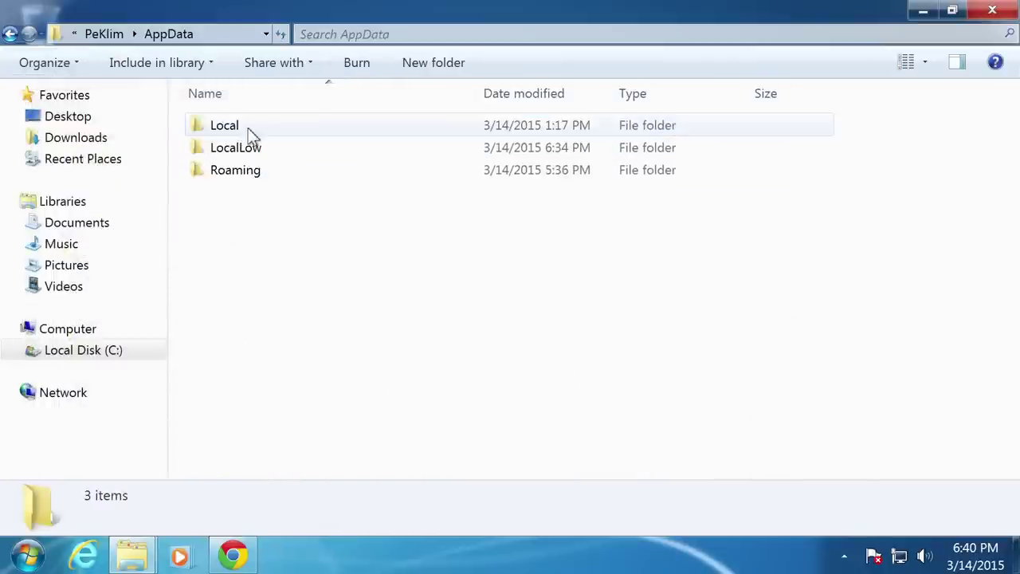
{"action": "double_click", "coordinate": [258, 170]}
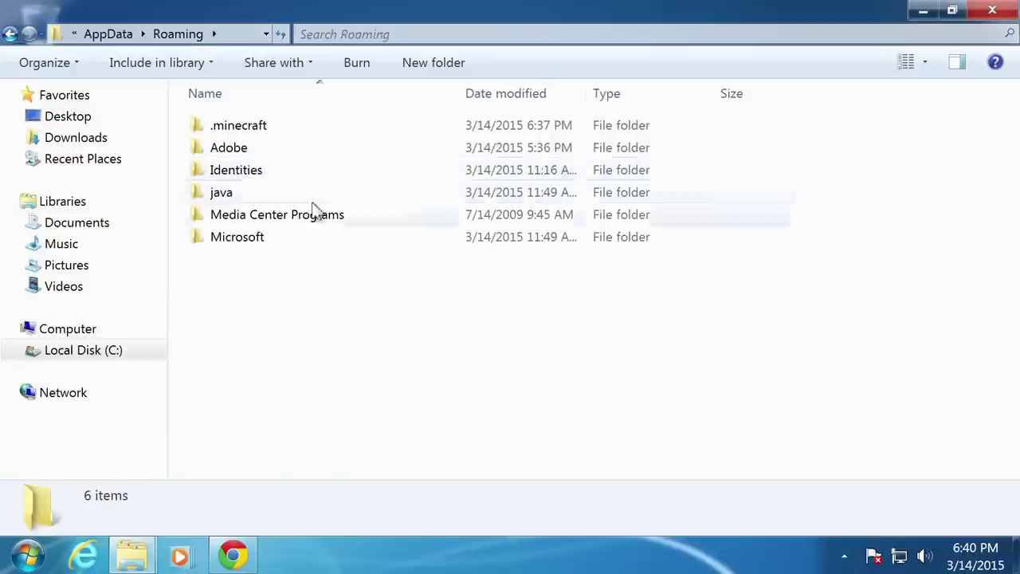
{"action": "double_click", "coordinate": [268, 127]}
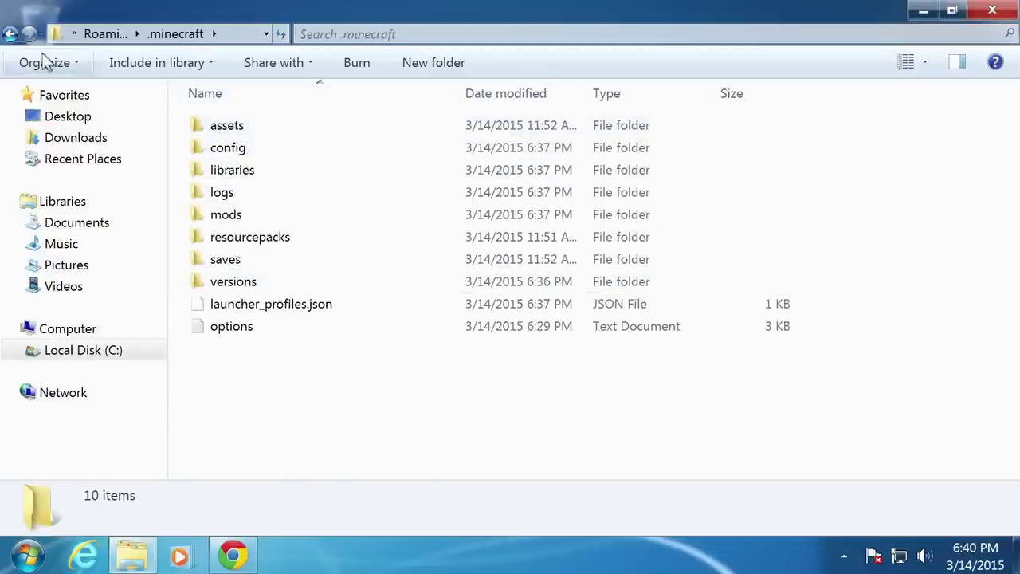
- Go back to Roaming, enter %appdata% as the folder path, and open the mods folder inside .minecraft
{"action": "left_click", "coordinate": [11, 34]}
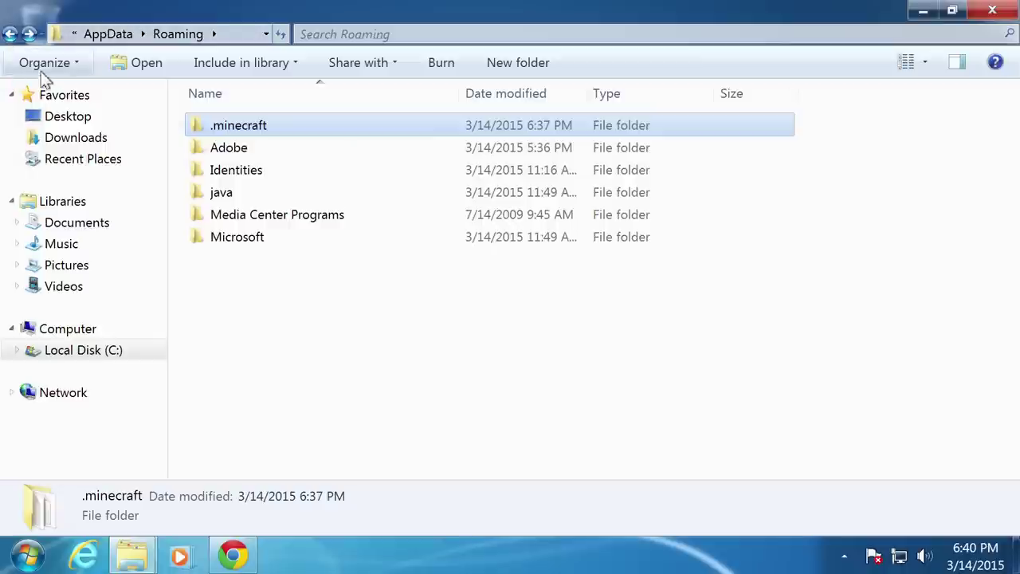
{"action": "left_click", "coordinate": [241, 40]}
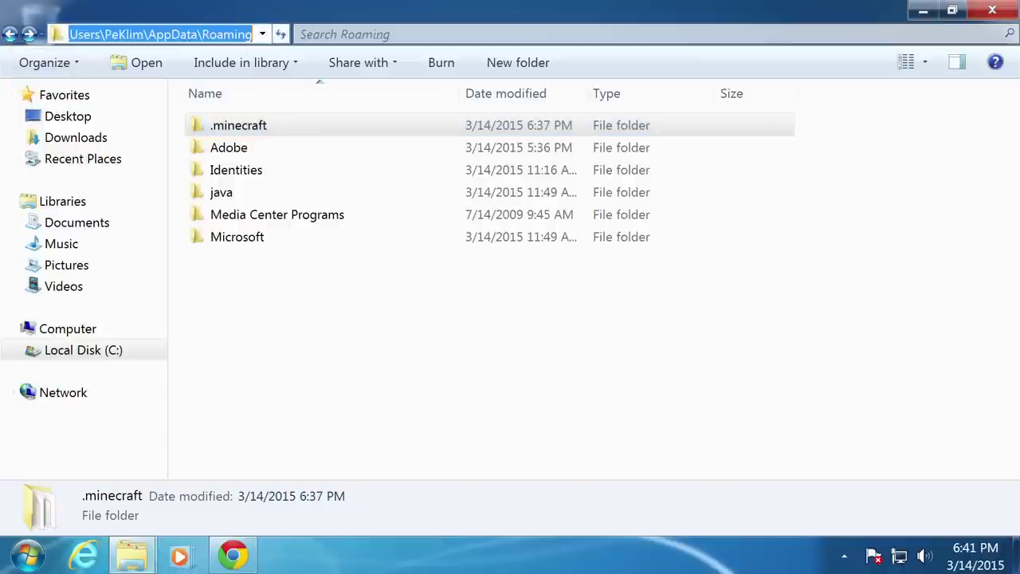
{"action": "type", "text": "%"}
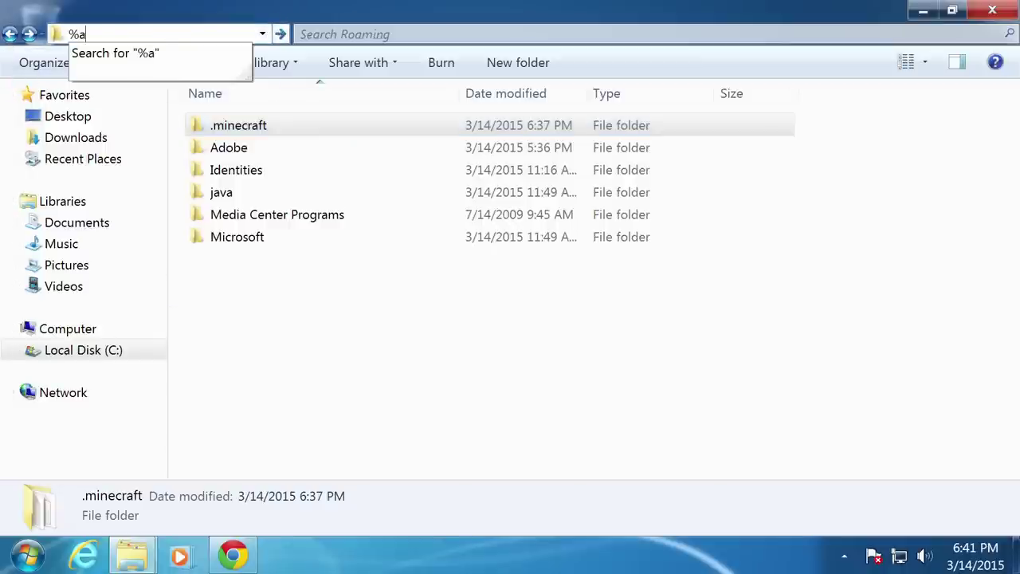
{"action": "type", "text": "appde"}
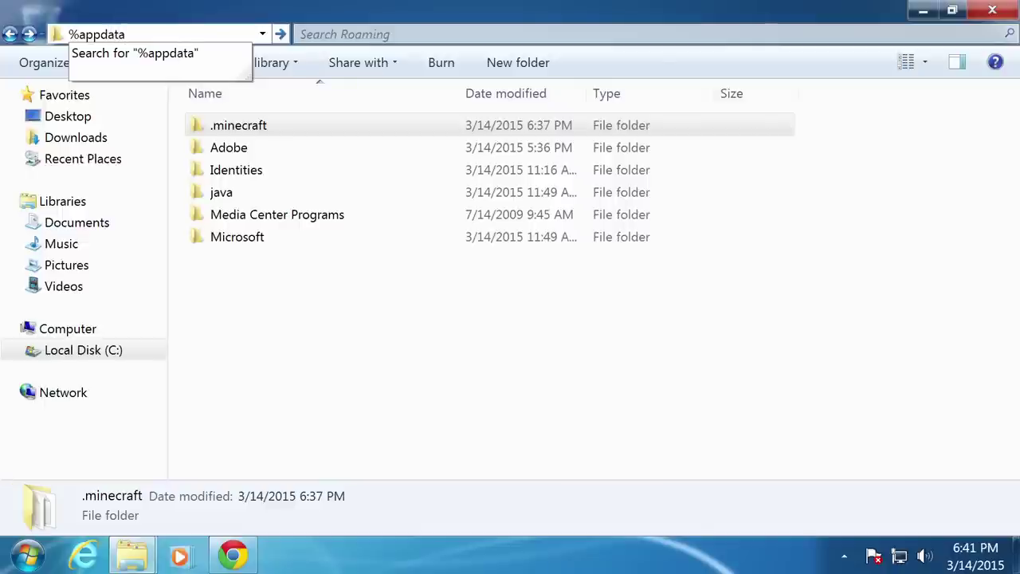
{"action": "key", "text": "Return"}
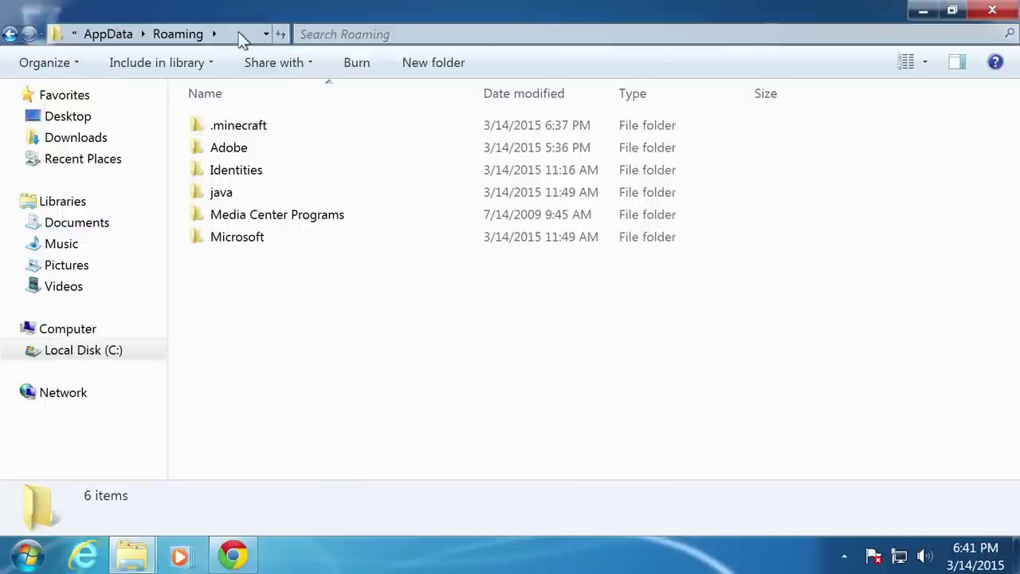
{"action": "double_click", "coordinate": [236, 130]}
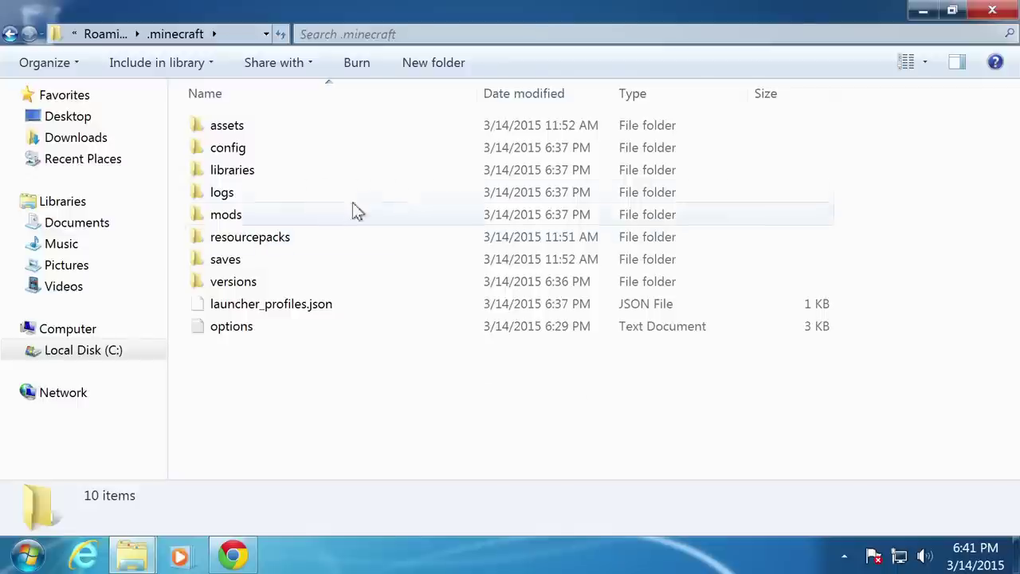
{"action": "double_click", "coordinate": [225, 216]}
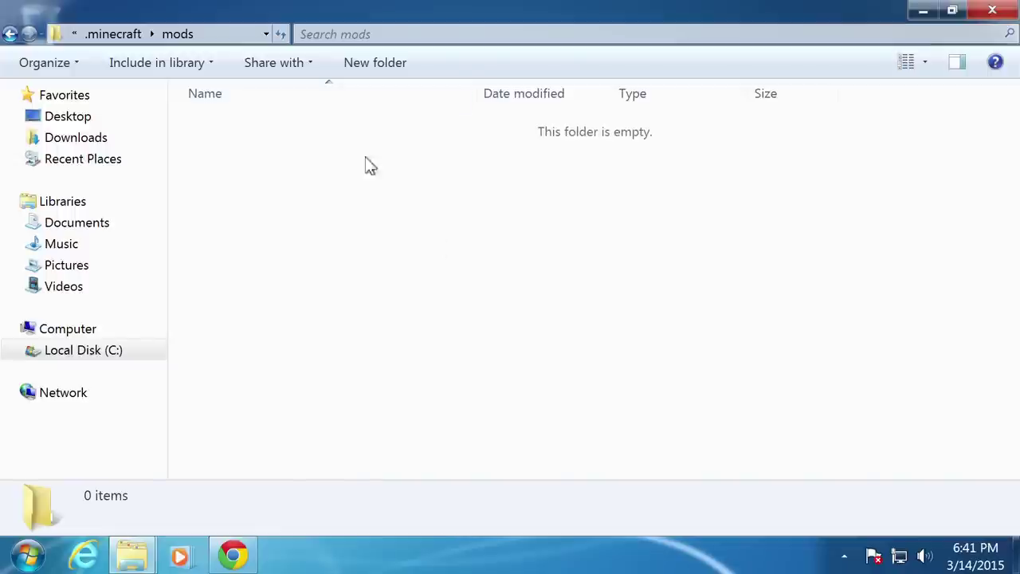
- Switch to Chrome, search Google for "nei", and open the ChickenBones Mods thread on Minecraft Forum
{"action": "left_click", "coordinate": [236, 557]}
{"action": "left_click", "coordinate": [382, 478]}
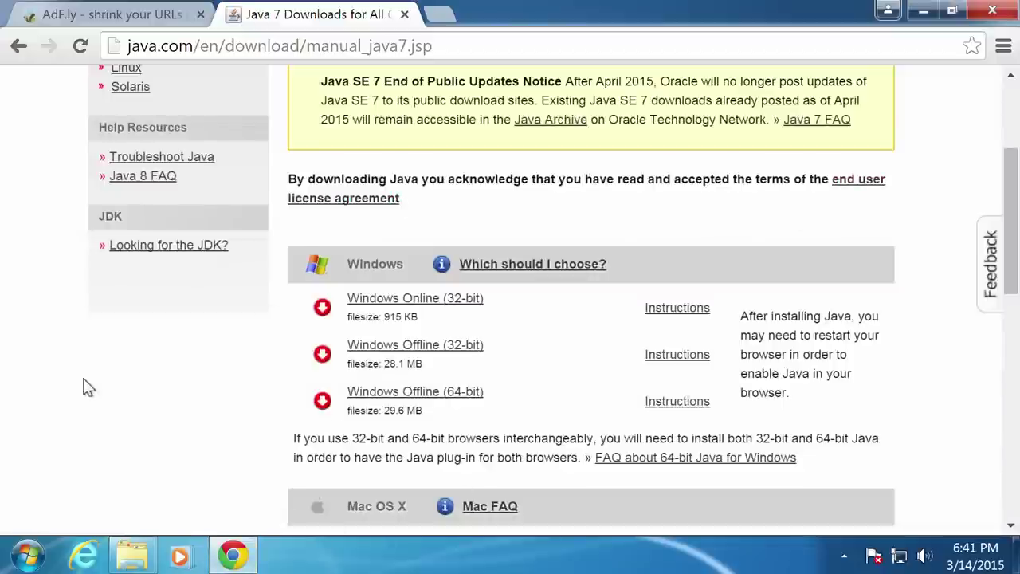
{"action": "key", "text": "ctrl+l"}
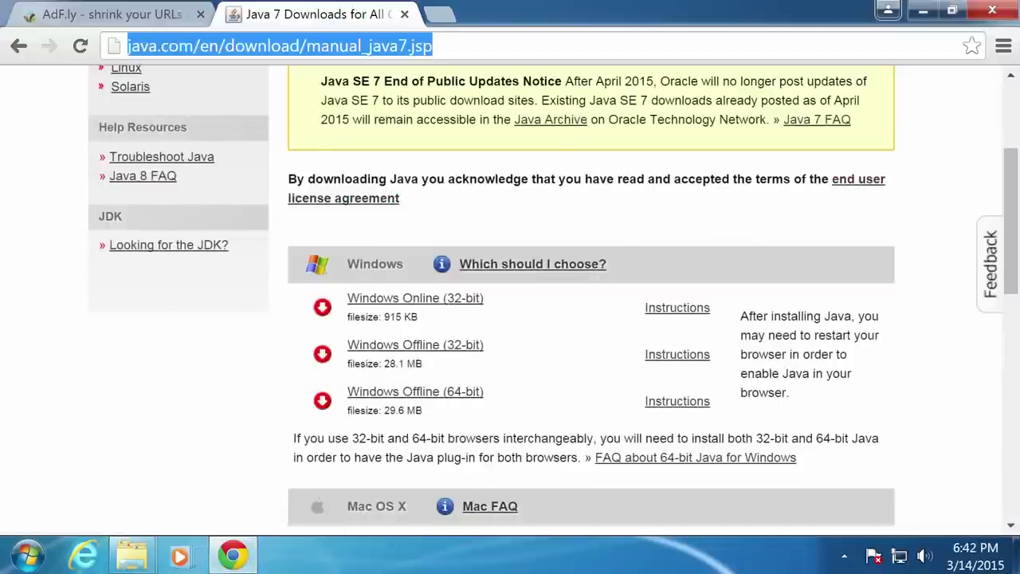
{"action": "type", "text": "nei"}
{"action": "key", "text": "Return"}
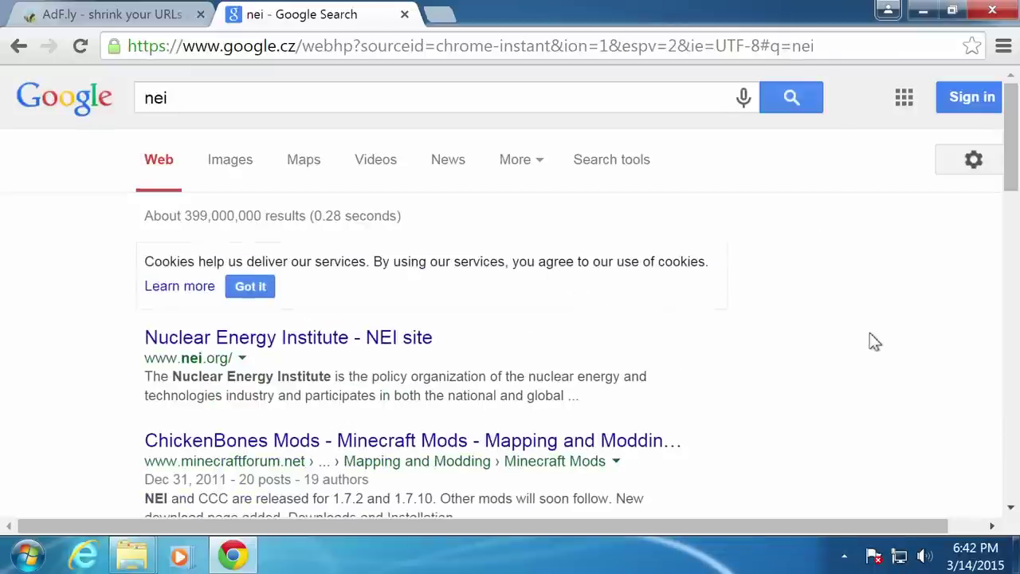
{"action": "scroll", "coordinate": [826, 356], "scroll_direction": "down", "scroll_amount": 3}
{"action": "scroll", "coordinate": [825, 355], "scroll_direction": "up", "scroll_amount": 1}
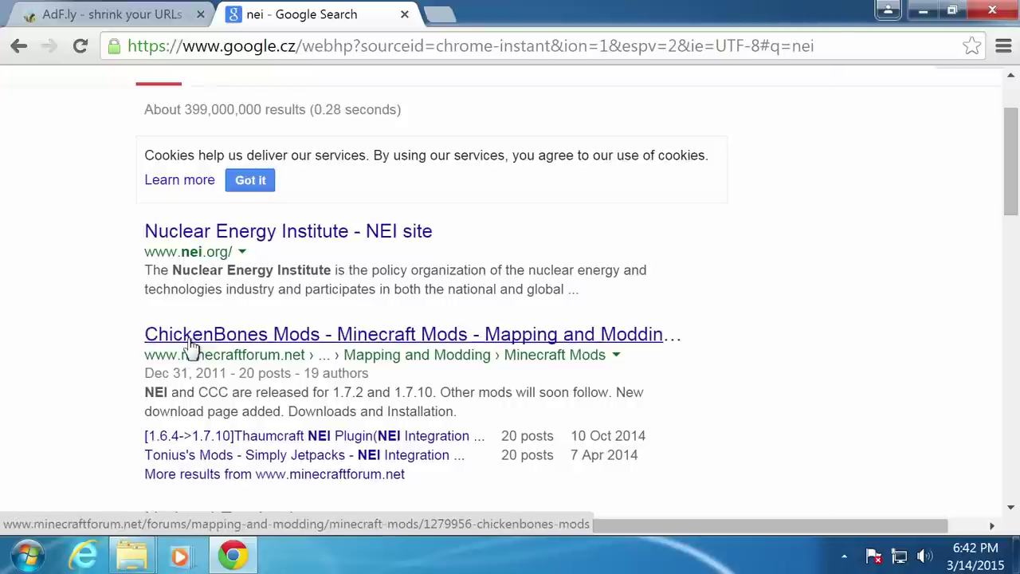
{"action": "left_click", "coordinate": [310, 341]}
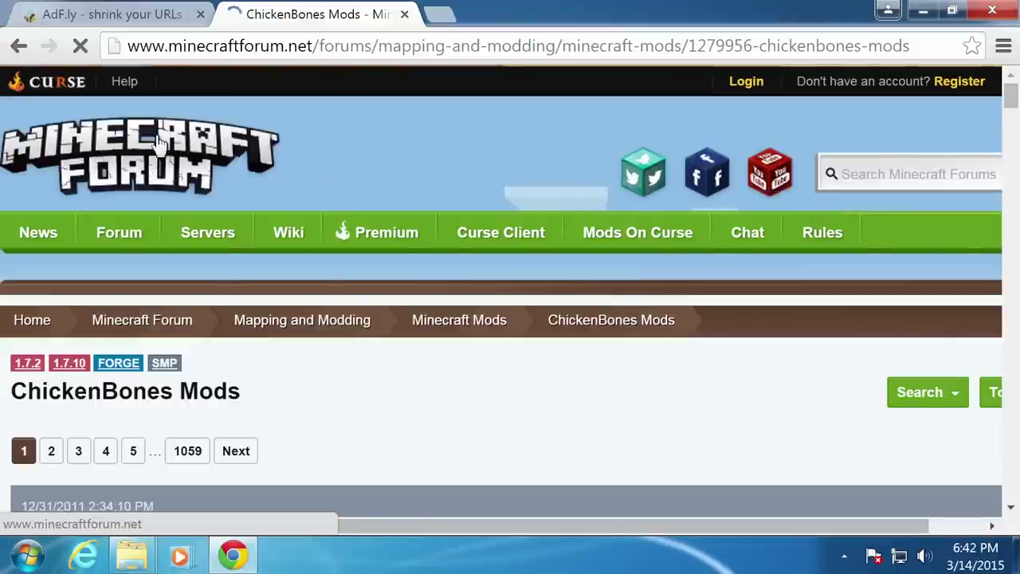
- Open the Downloads page linked in the first post of the ChickenBones Mods thread
{"action": "scroll", "coordinate": [499, 391], "scroll_direction": "down", "scroll_amount": 3}
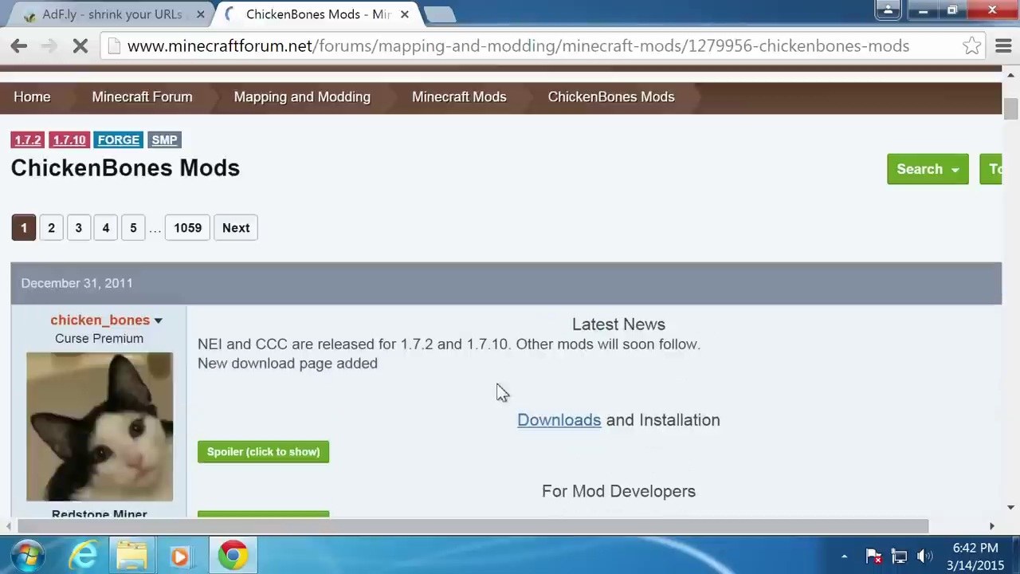
{"action": "scroll", "coordinate": [501, 383], "scroll_direction": "up", "scroll_amount": 4}
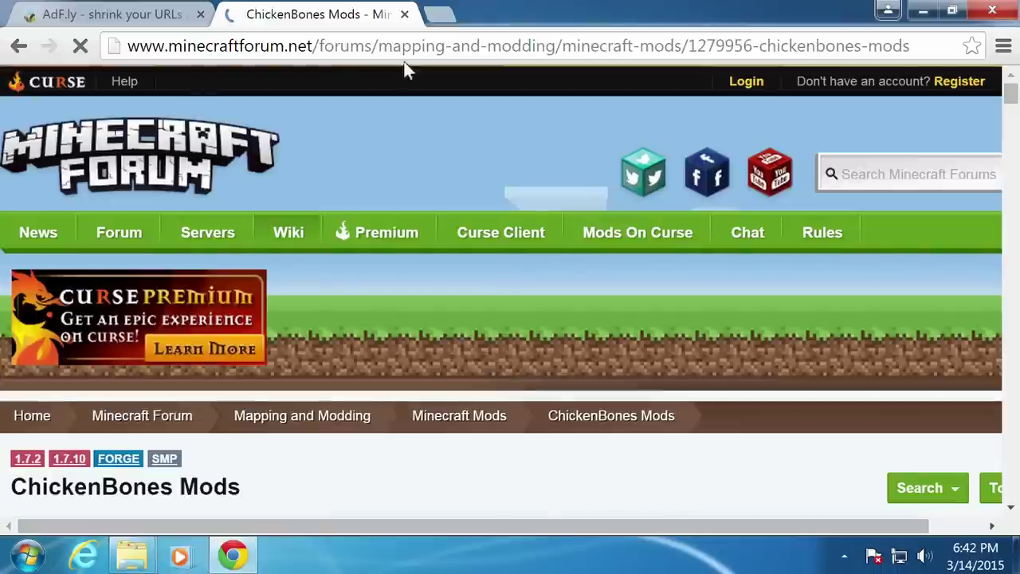
{"action": "scroll", "coordinate": [558, 343], "scroll_direction": "down", "scroll_amount": 1}
{"action": "scroll", "coordinate": [557, 342], "scroll_direction": "down", "scroll_amount": 1}
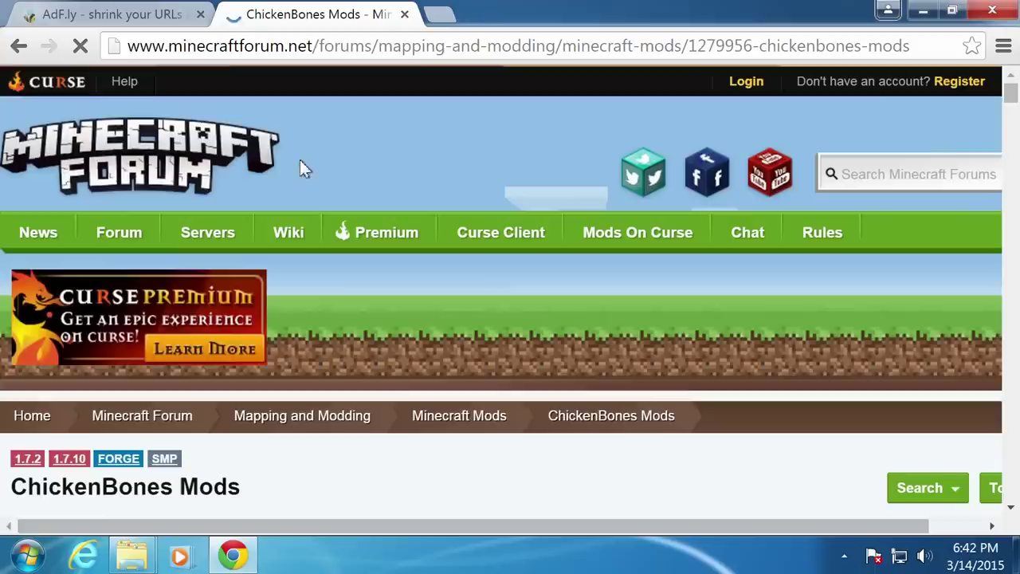
{"action": "scroll", "coordinate": [599, 398], "scroll_direction": "down", "scroll_amount": 2}
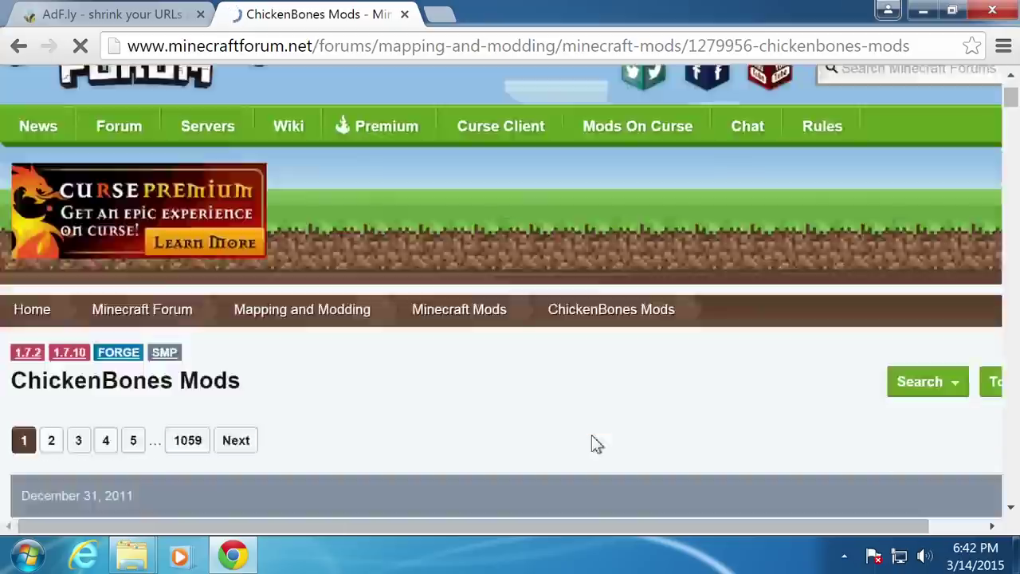
{"action": "scroll", "coordinate": [757, 396], "scroll_direction": "down", "scroll_amount": 2}
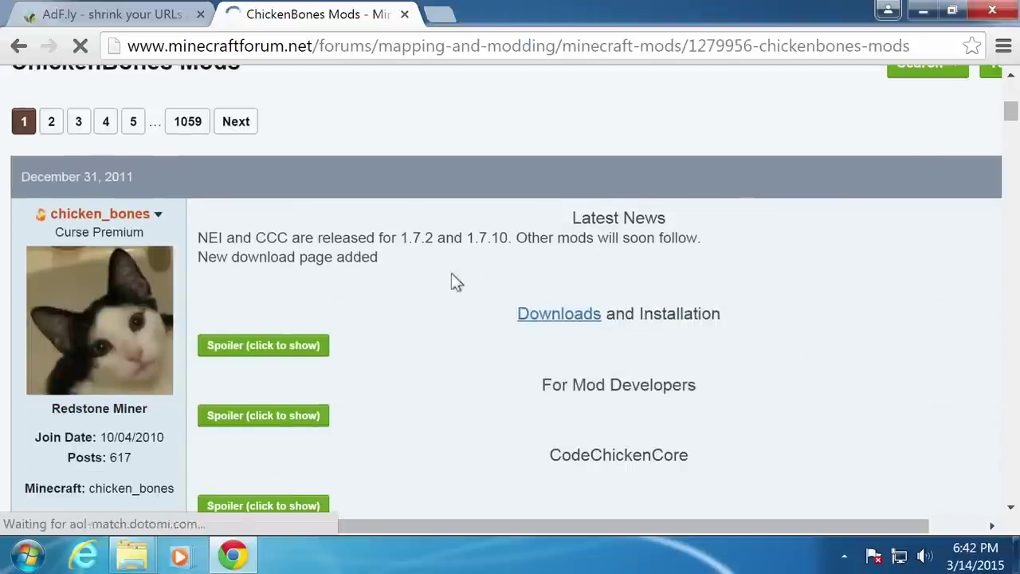
{"action": "scroll", "coordinate": [478, 335], "scroll_direction": "up", "scroll_amount": 2}
{"action": "scroll", "coordinate": [501, 359], "scroll_direction": "down", "scroll_amount": 1}
{"action": "scroll", "coordinate": [478, 342], "scroll_direction": "down", "scroll_amount": 1}
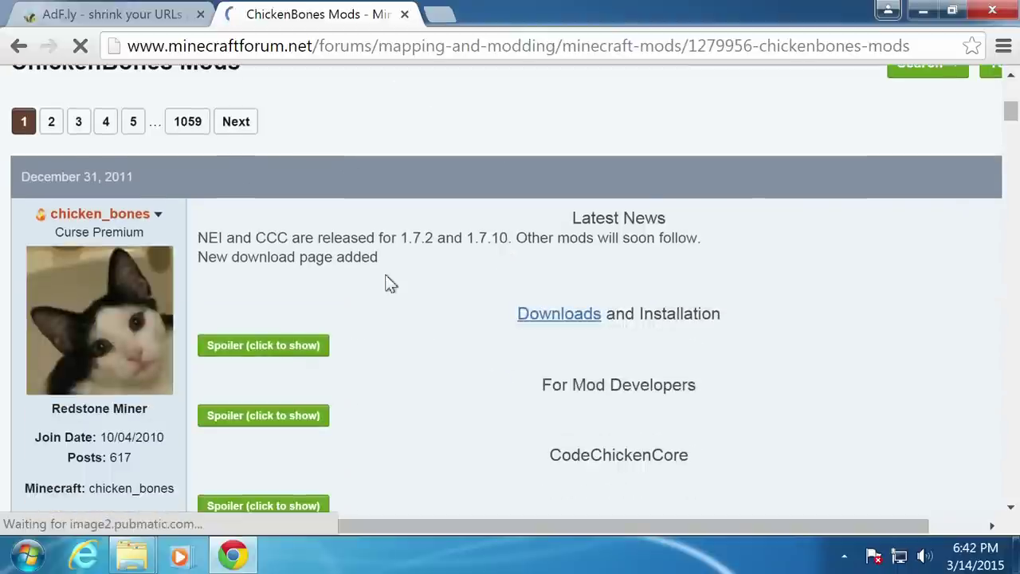
{"action": "left_click", "coordinate": [557, 316]}
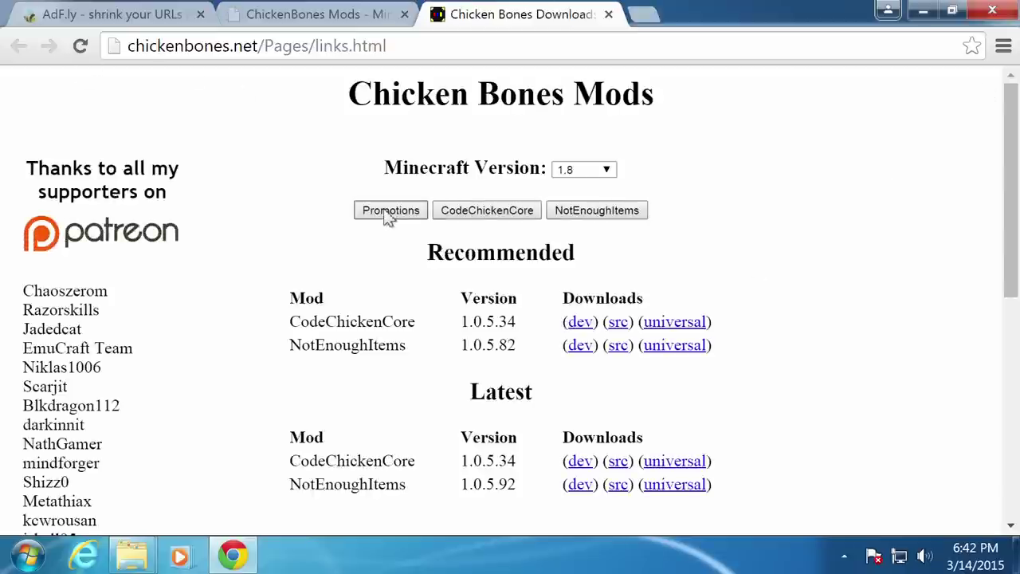
- Show the NotEnoughItems downloads and set the Minecraft version to 1.7.10
{"action": "left_click", "coordinate": [618, 215]}
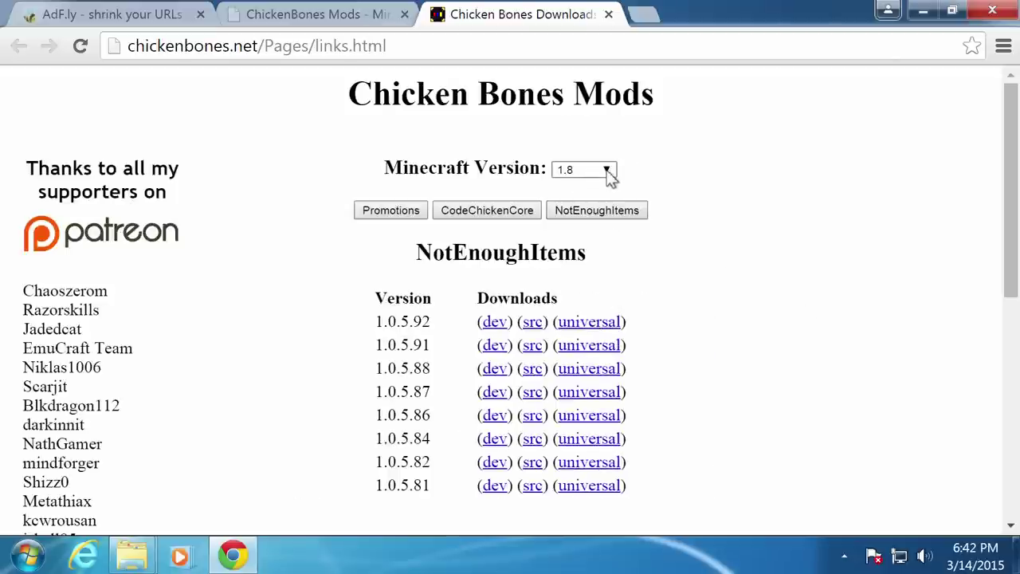
{"action": "left_click", "coordinate": [607, 171]}
{"action": "left_click", "coordinate": [593, 196]}
{"action": "scroll", "coordinate": [763, 366], "scroll_direction": "down", "scroll_amount": 3}
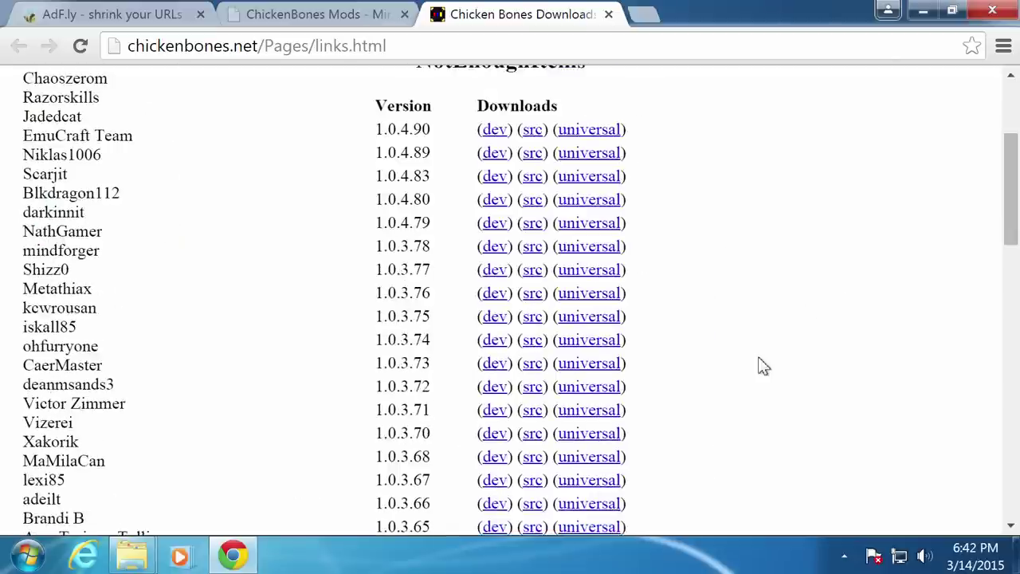
{"action": "scroll", "coordinate": [763, 366], "scroll_direction": "up", "scroll_amount": 3}
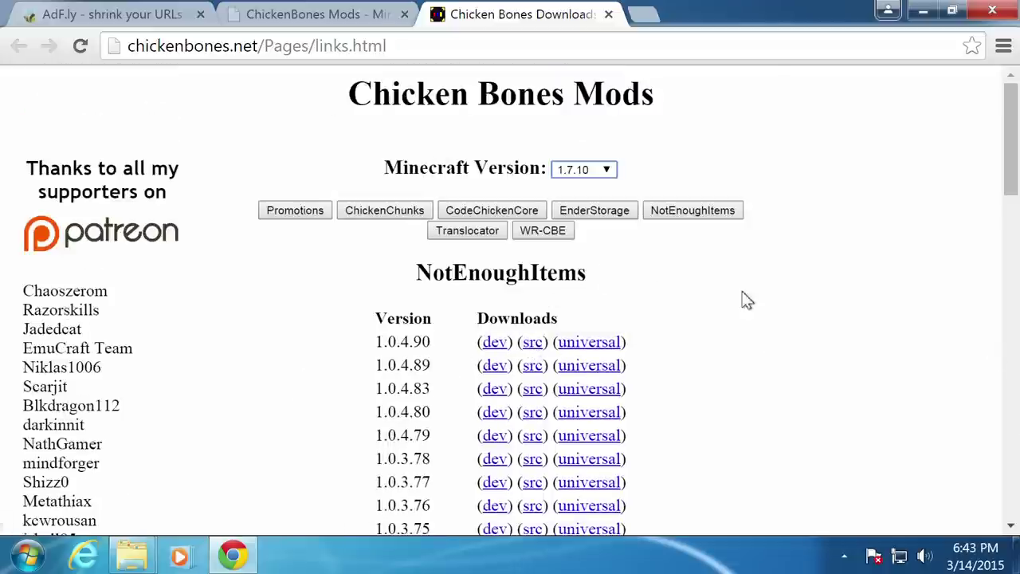
- Download the universal build of NotEnoughItems 1.0.4.90, declining page translation, skipping the ad, and keeping the flagged jar file
{"action": "left_click", "coordinate": [590, 344]}
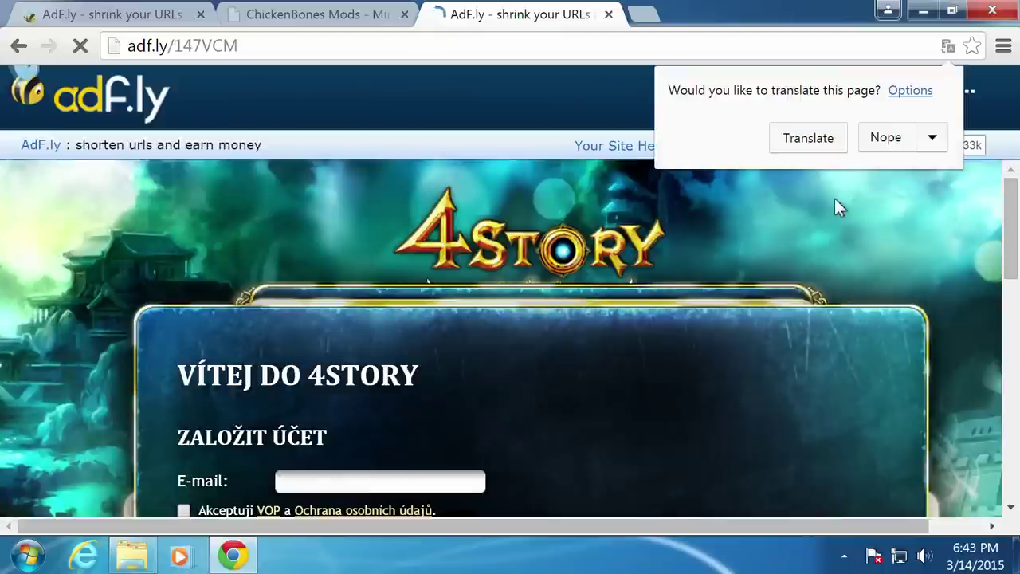
{"action": "left_click", "coordinate": [895, 141]}
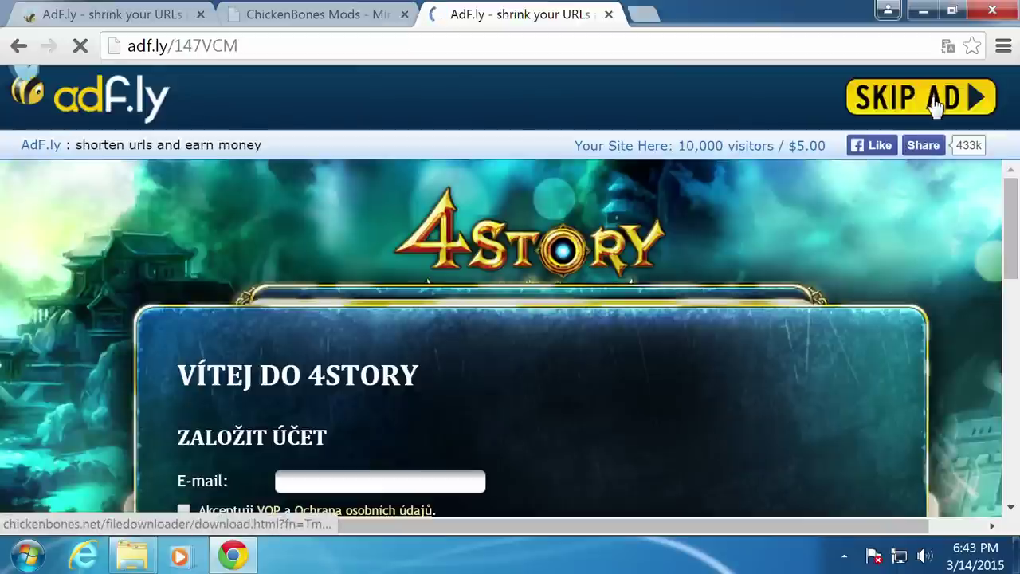
{"action": "left_click", "coordinate": [936, 106]}
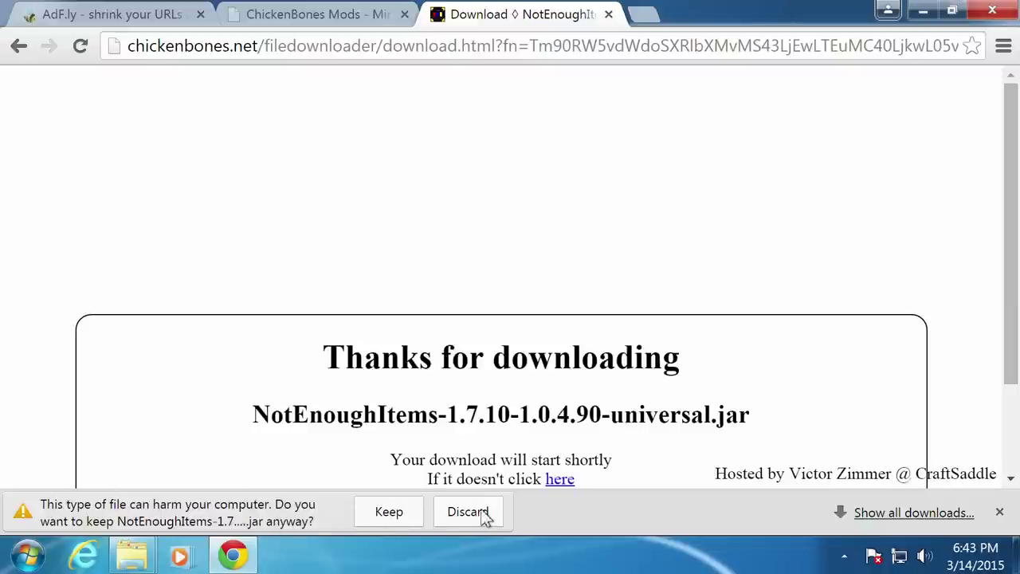
{"action": "left_click", "coordinate": [391, 514]}
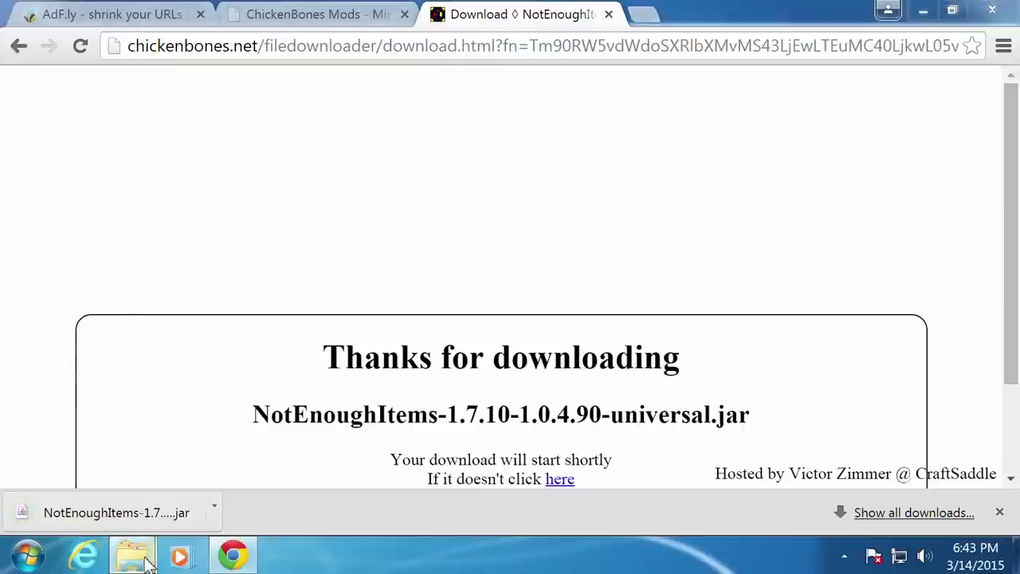
- Switch to the Downloads folder in Windows Explorer and copy the NotEnoughItems-1.7.10-1.0.4.90-universal jar file
{"action": "mouse_move", "coordinate": [148, 561]}
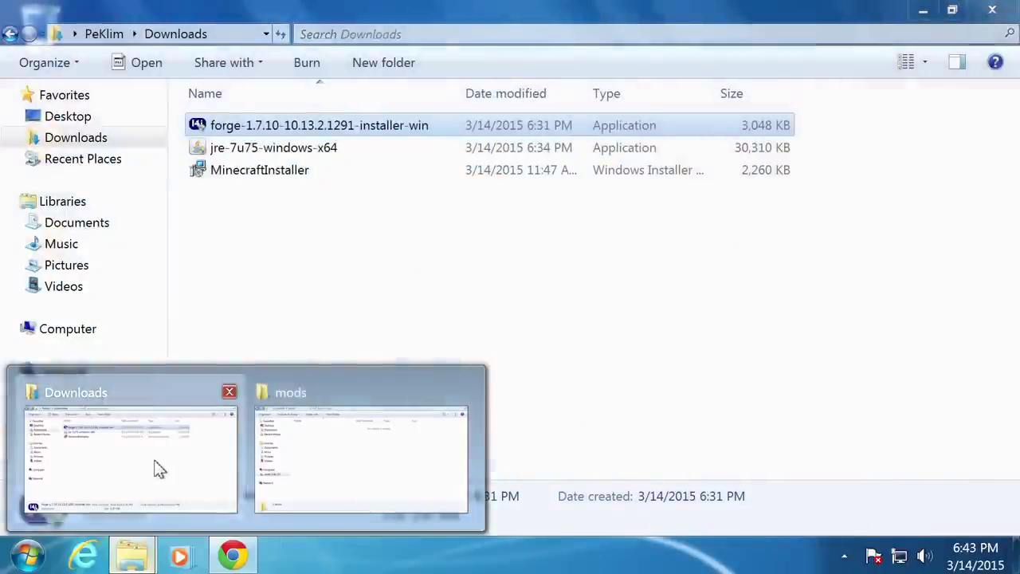
{"action": "left_click", "coordinate": [159, 469]}
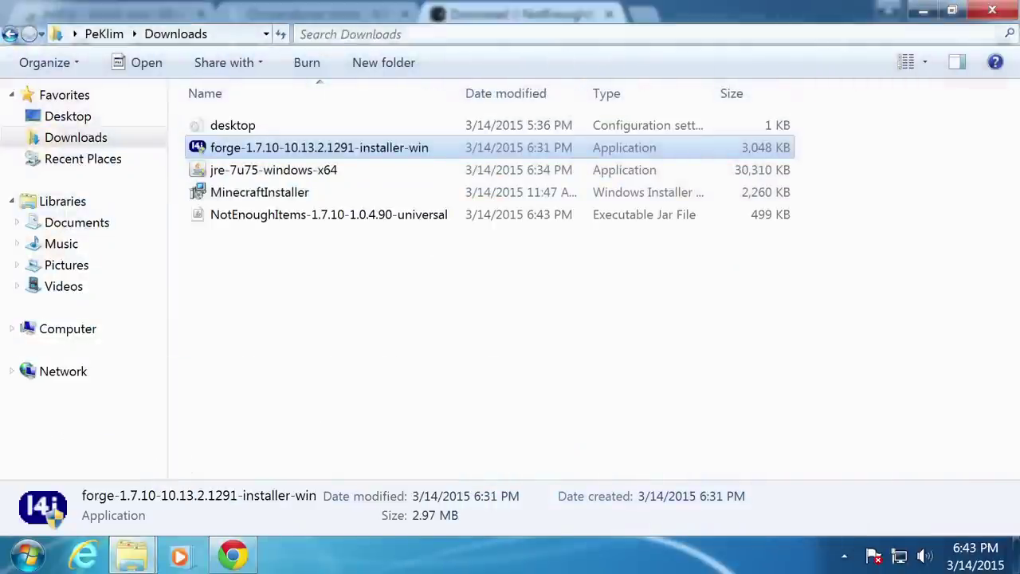
{"action": "left_click", "coordinate": [335, 323]}
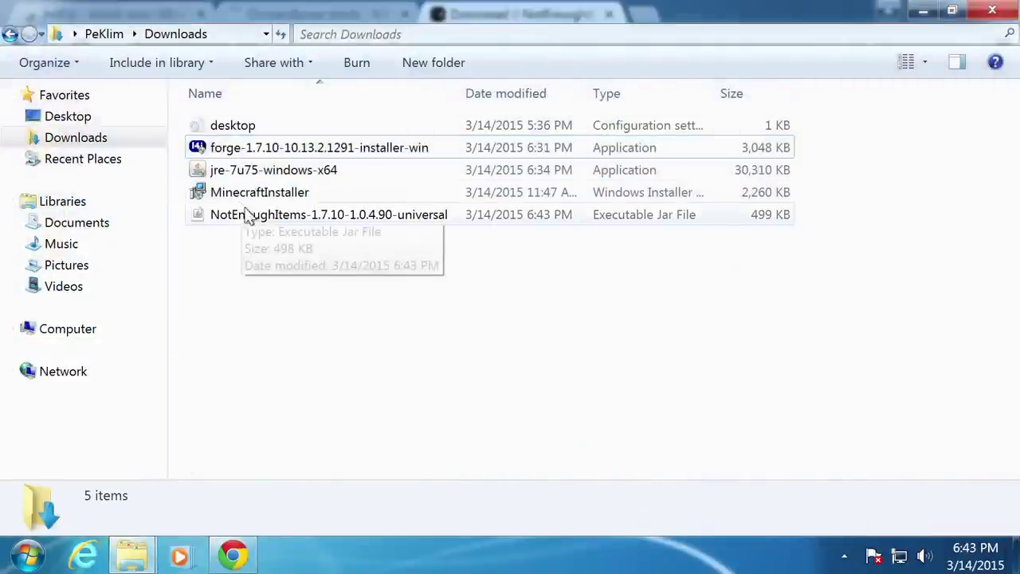
{"action": "left_click", "coordinate": [270, 222]}
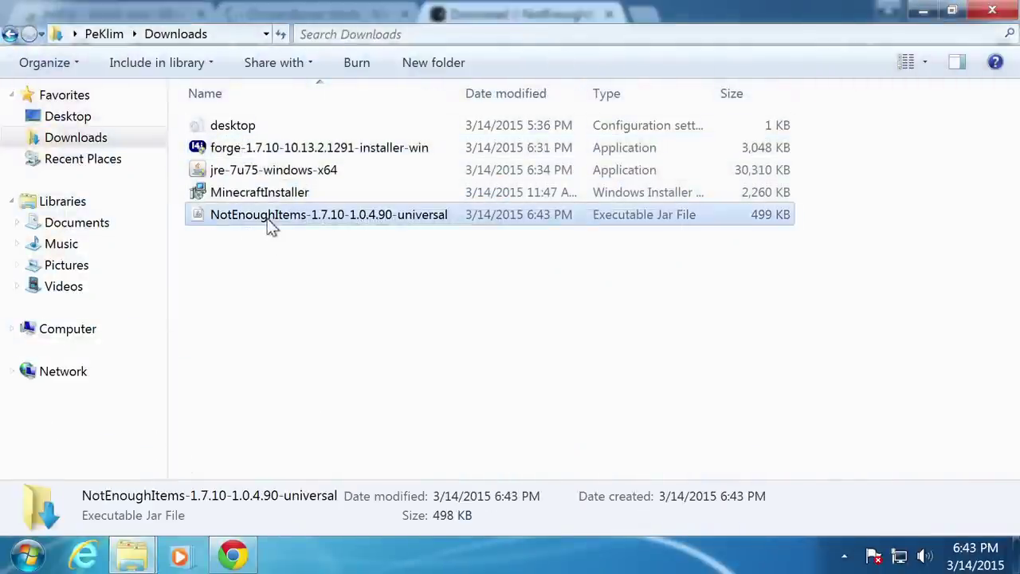
{"action": "right_click", "coordinate": [343, 219]}
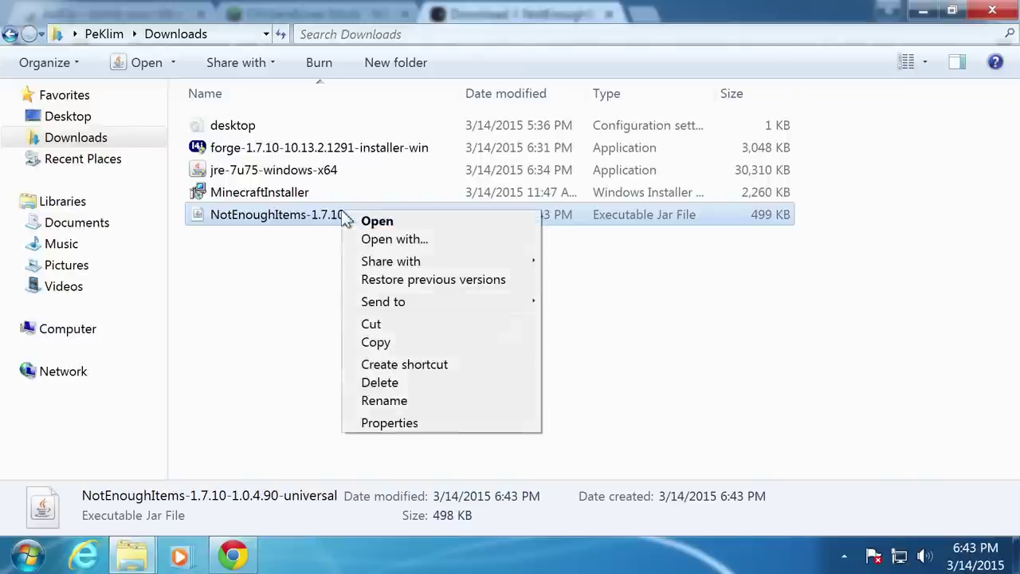
{"action": "left_click", "coordinate": [396, 351]}
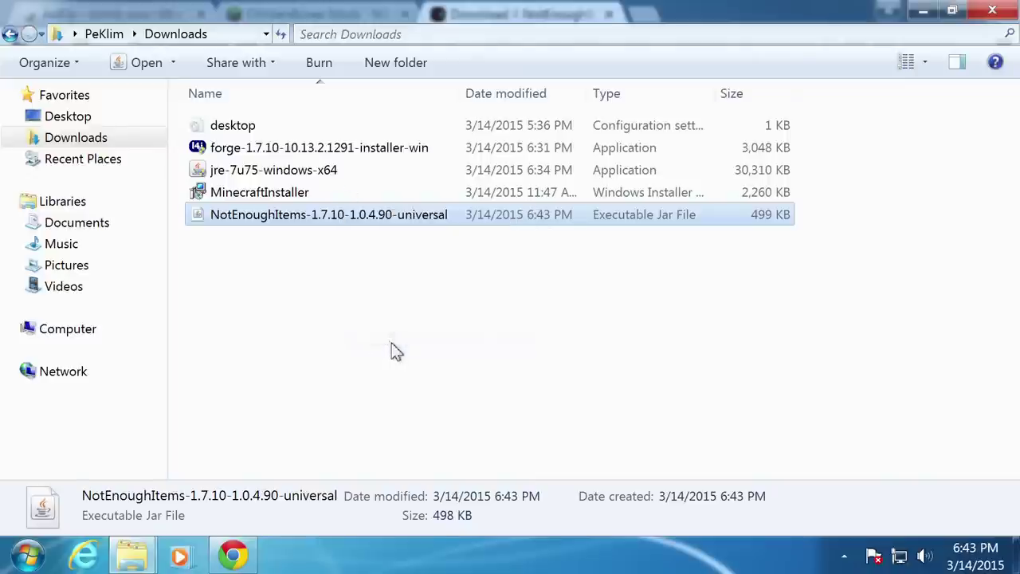
- Paste the copied NotEnoughItems jar into the .minecraft mods folder
{"action": "left_click", "coordinate": [131, 555]}
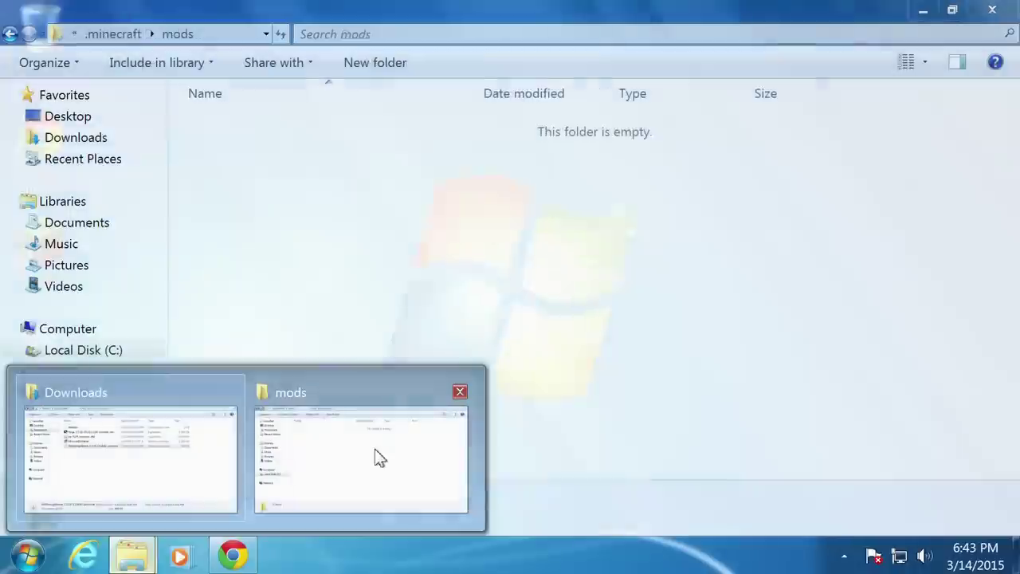
{"action": "left_click", "coordinate": [375, 455]}
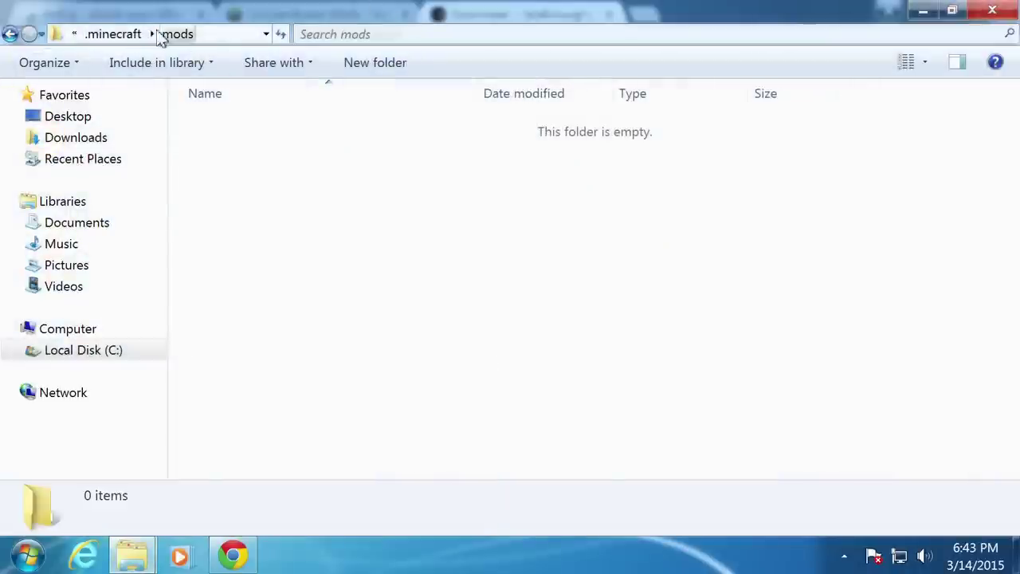
{"action": "right_click", "coordinate": [335, 281]}
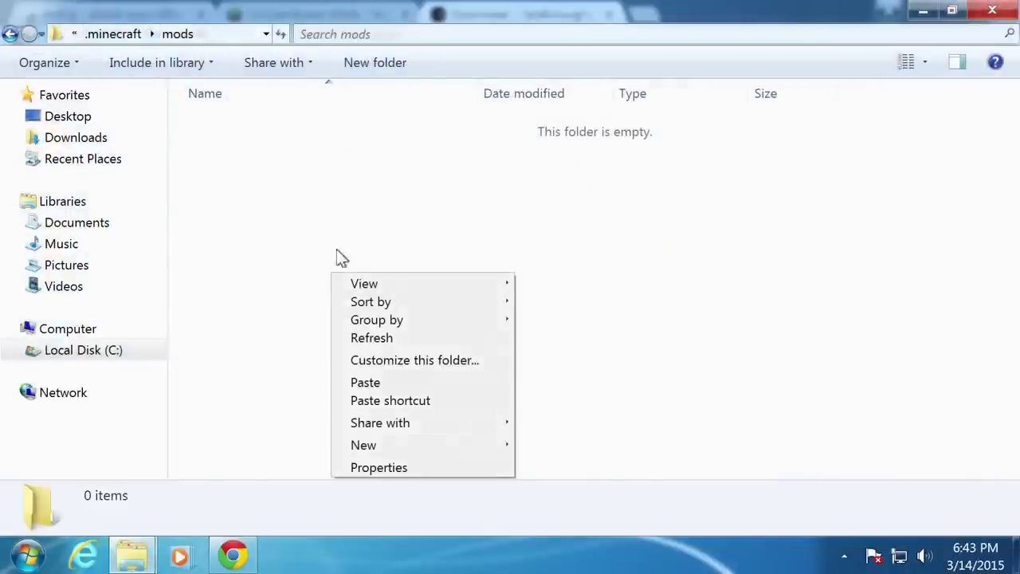
{"action": "left_click", "coordinate": [387, 383]}
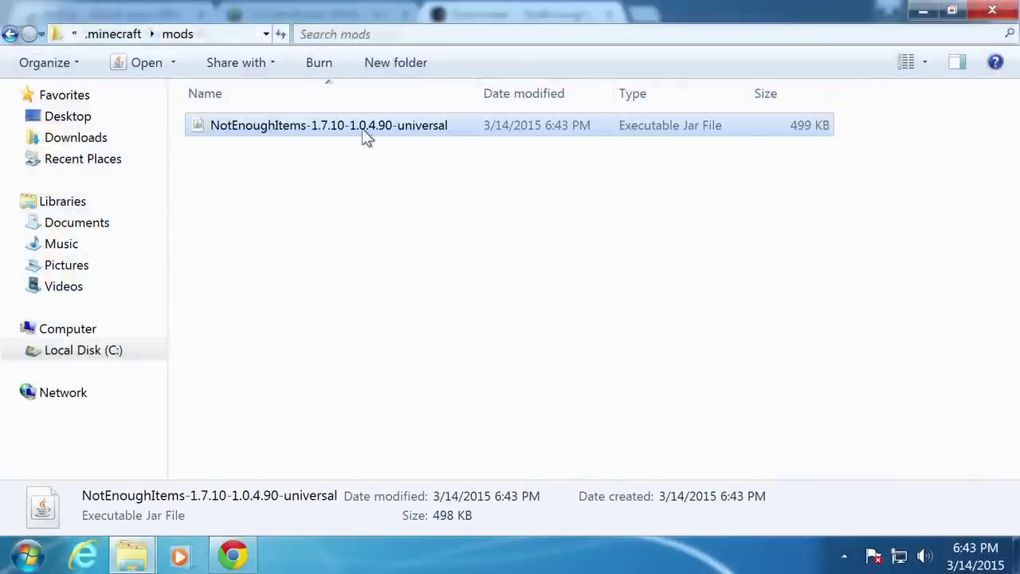
{"action": "left_click", "coordinate": [446, 168]}
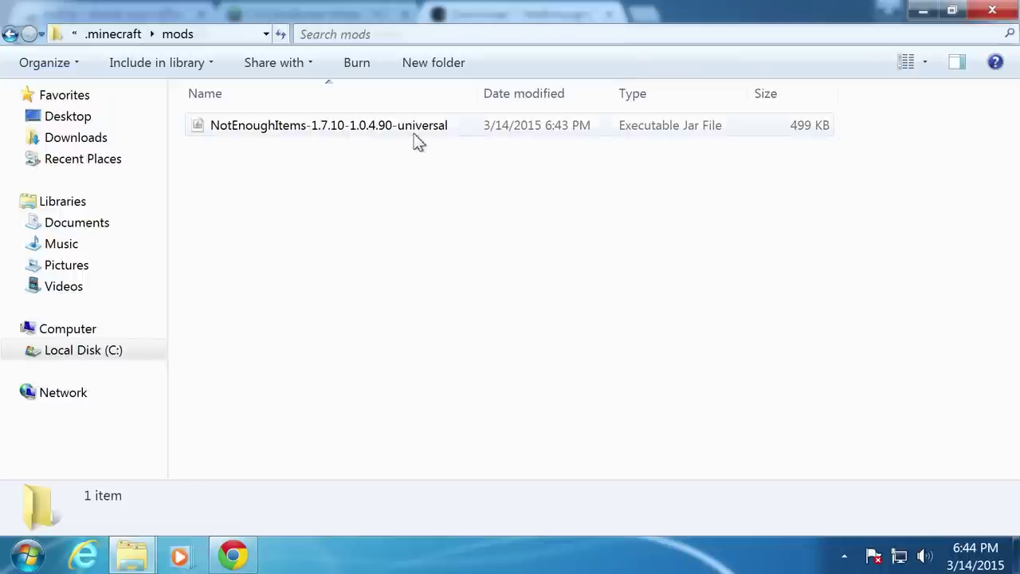
- Minimize the open windows, start the Minecraft launcher from the desktop, and launch the game with the Forge profile
{"action": "left_click", "coordinate": [920, 16]}
{"action": "left_click", "coordinate": [921, 16]}
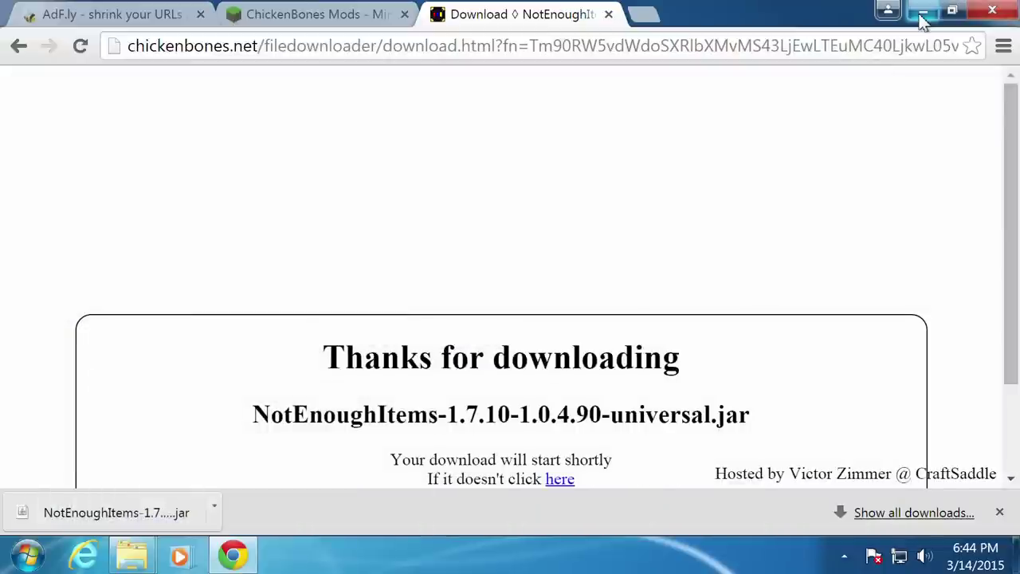
{"action": "left_click", "coordinate": [920, 19]}
{"action": "double_click", "coordinate": [40, 247]}
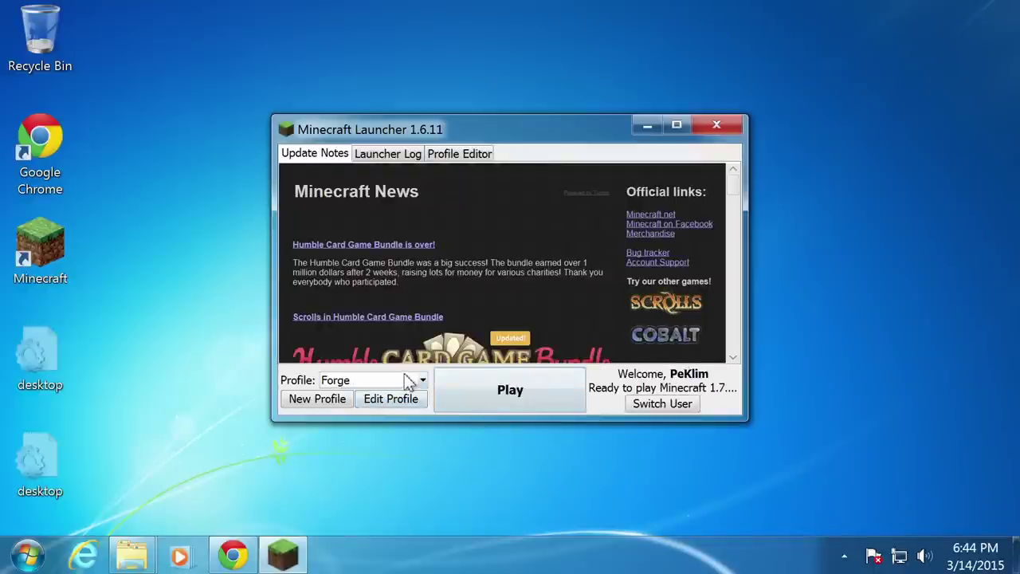
{"action": "left_click", "coordinate": [493, 390]}
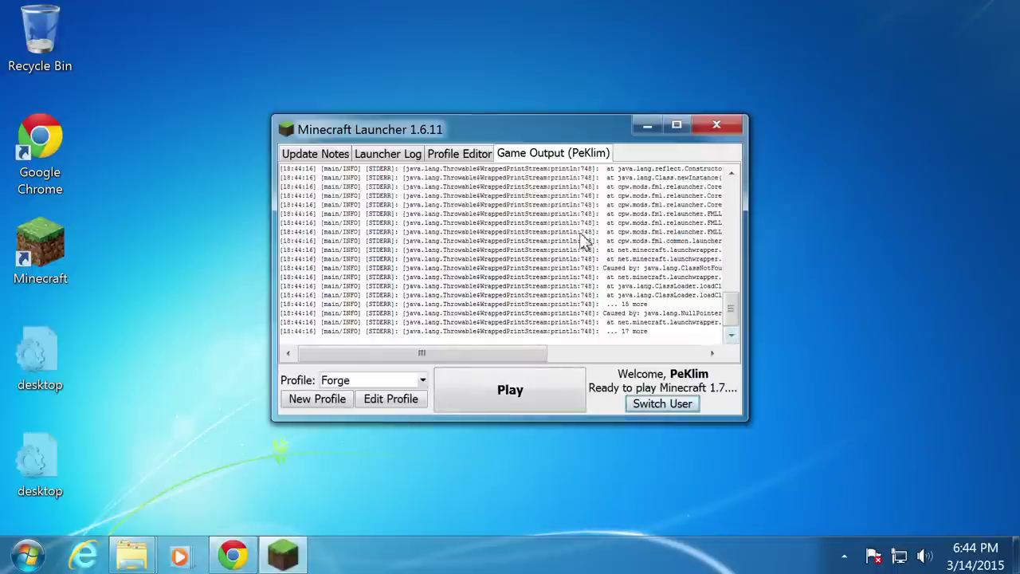
- Maximize the launcher and examine the game output log for the cause of the launch error
{"action": "left_click", "coordinate": [690, 120]}
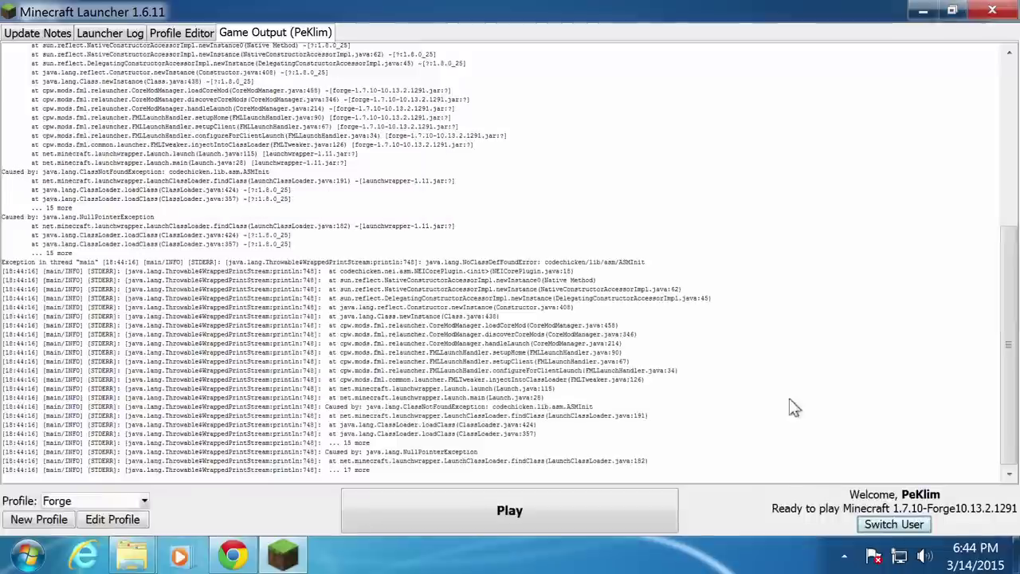
{"action": "left_click_drag", "start_coordinate": [1007, 296], "coordinate": [1010, 413]}
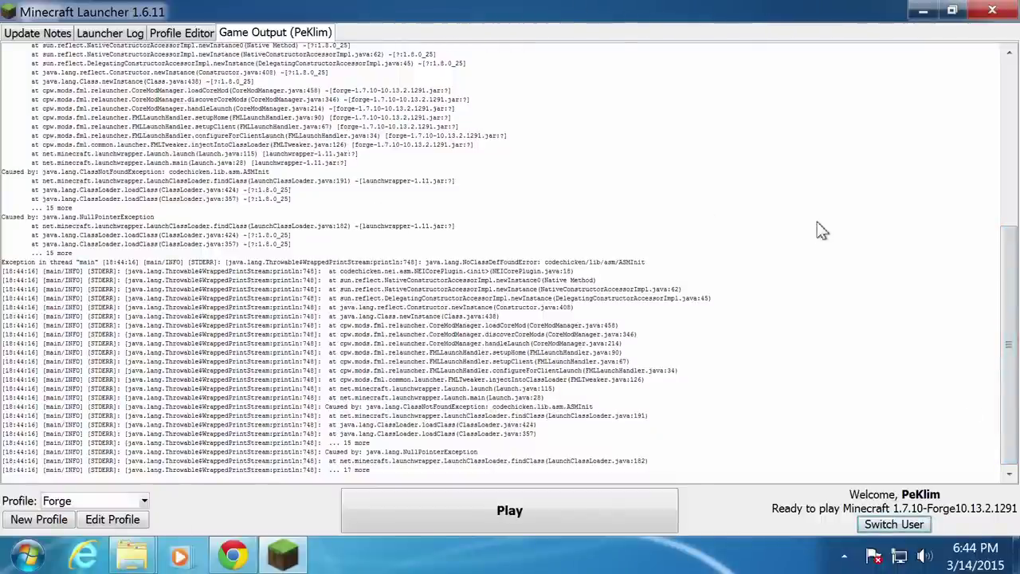
{"action": "left_click_drag", "start_coordinate": [1017, 398], "coordinate": [1017, 299]}
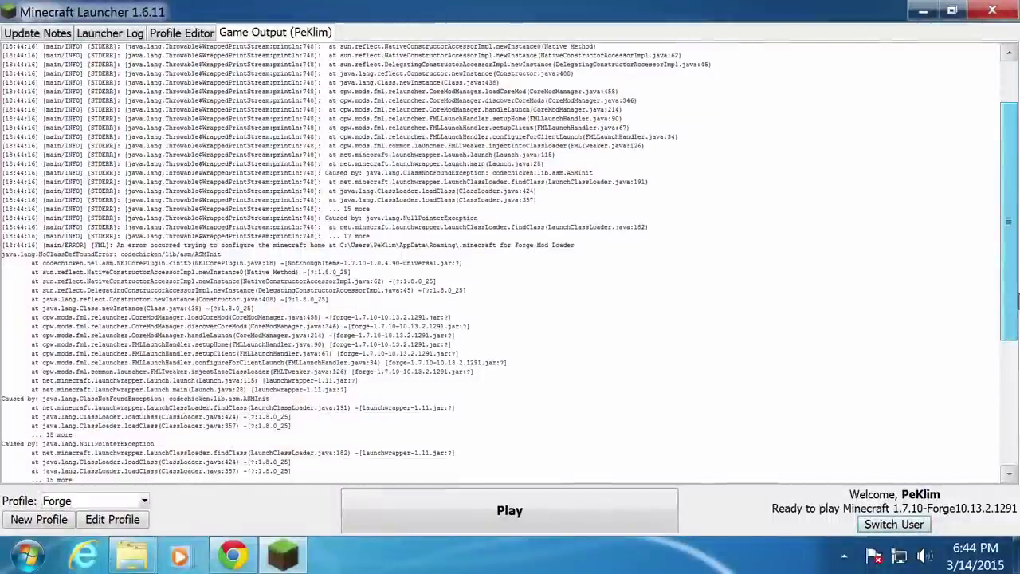
{"action": "scroll", "coordinate": [305, 461], "scroll_direction": "down", "scroll_amount": 1}
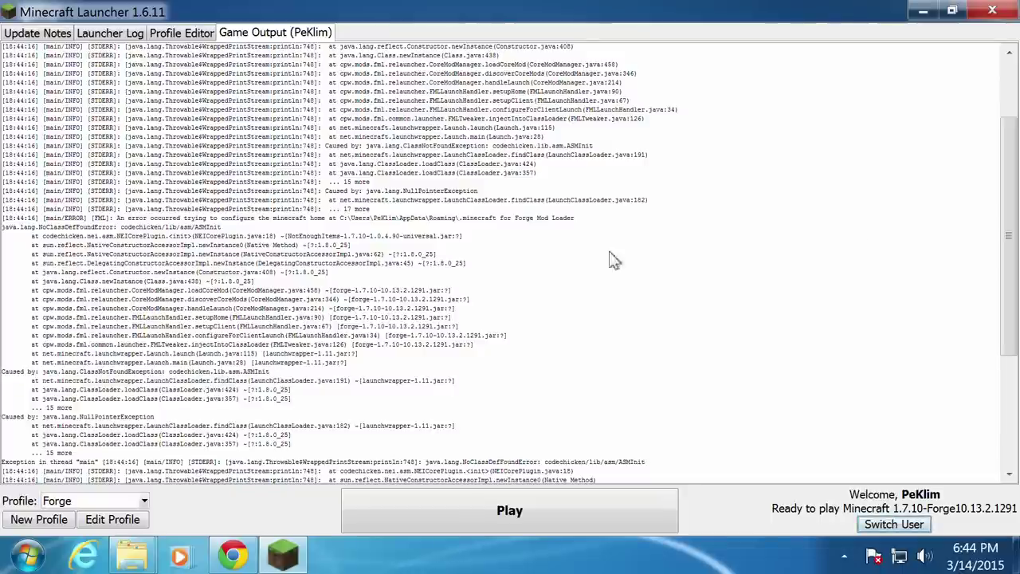
- Switch to Chrome and go back from the NotEnoughItems download page to the Chicken Bones Mods downloads list
{"action": "left_click", "coordinate": [239, 552]}
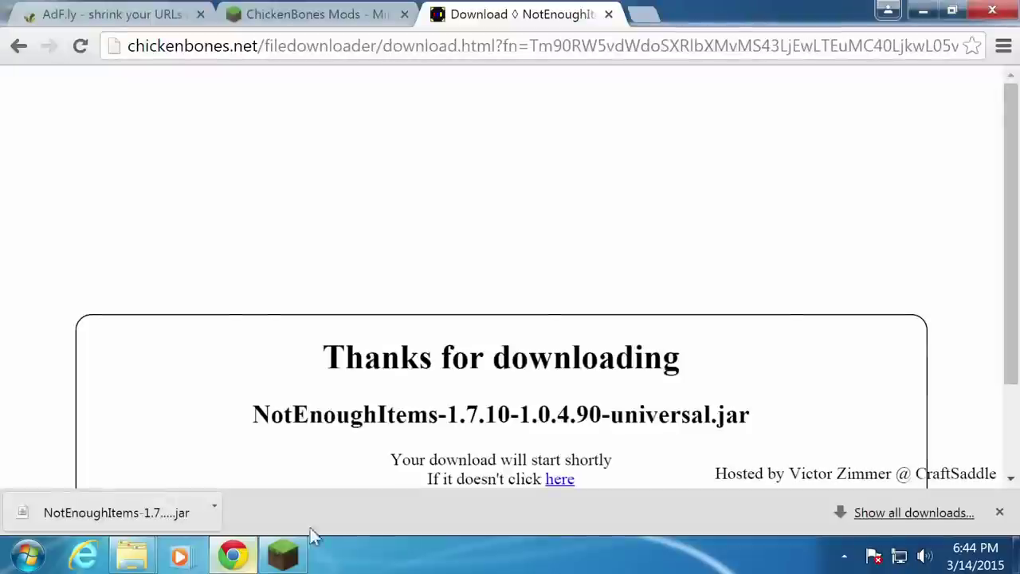
{"action": "left_click", "coordinate": [317, 17]}
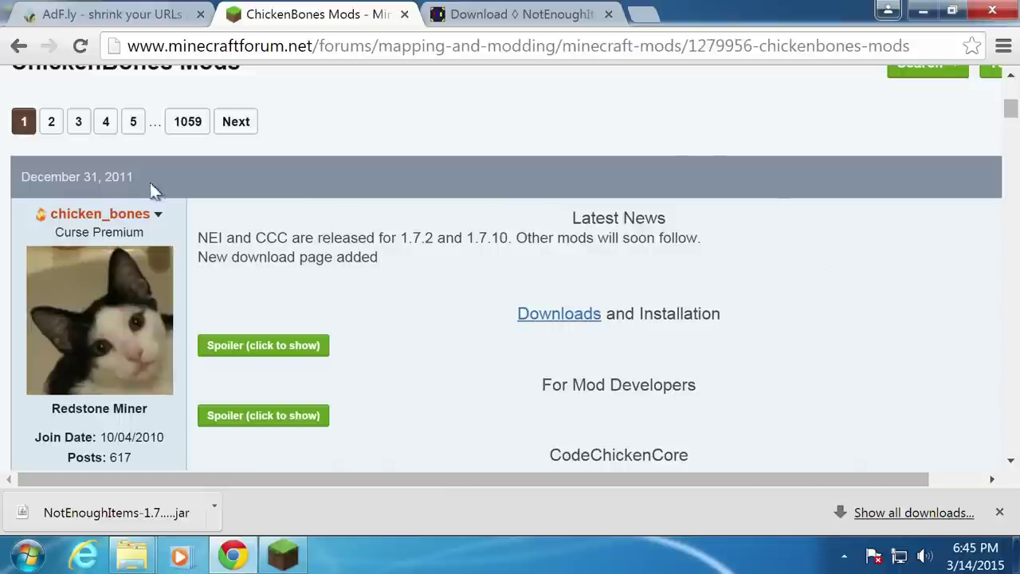
{"action": "left_click", "coordinate": [526, 18]}
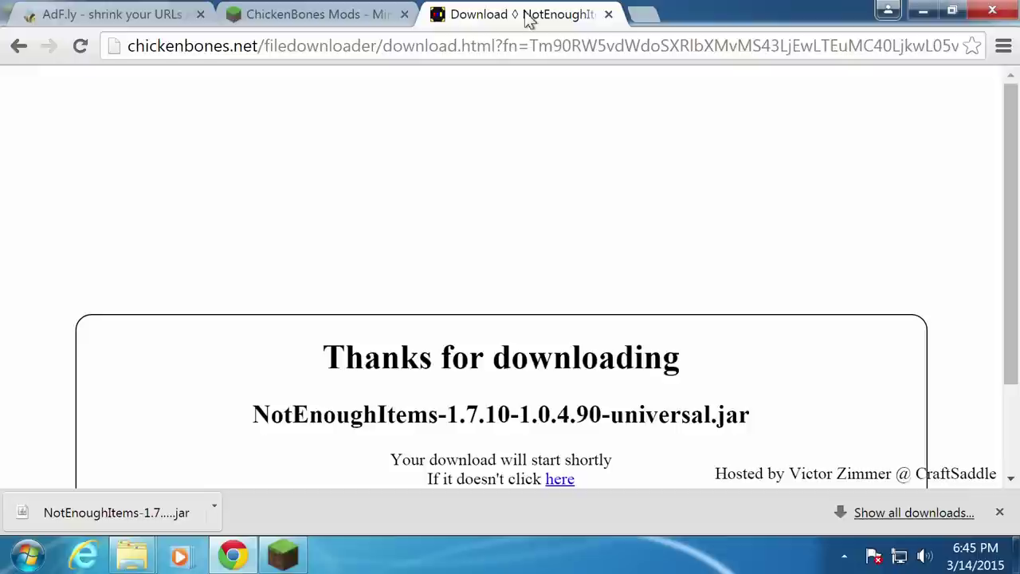
{"action": "left_click", "coordinate": [19, 47]}
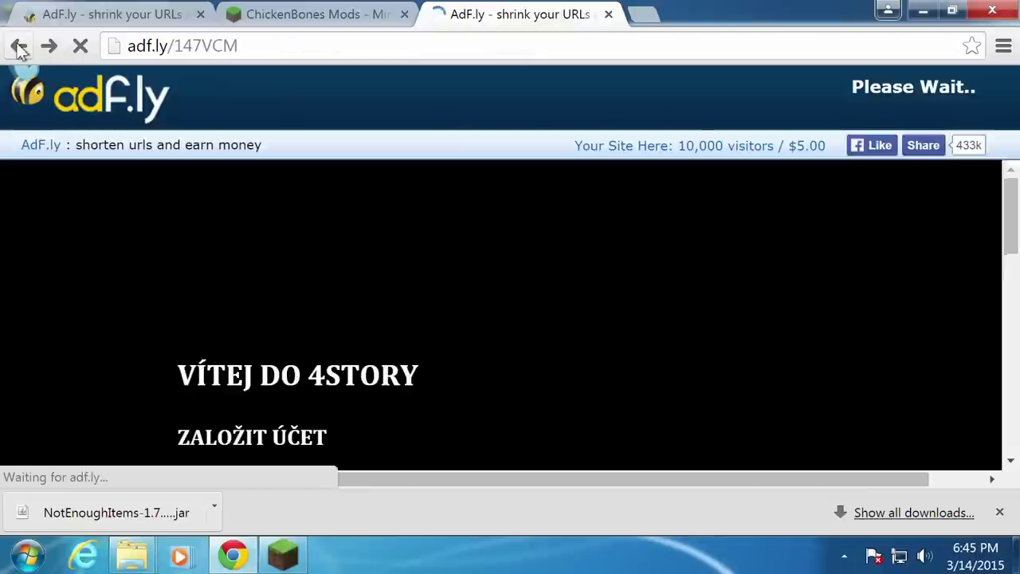
{"action": "left_click", "coordinate": [493, 267]}
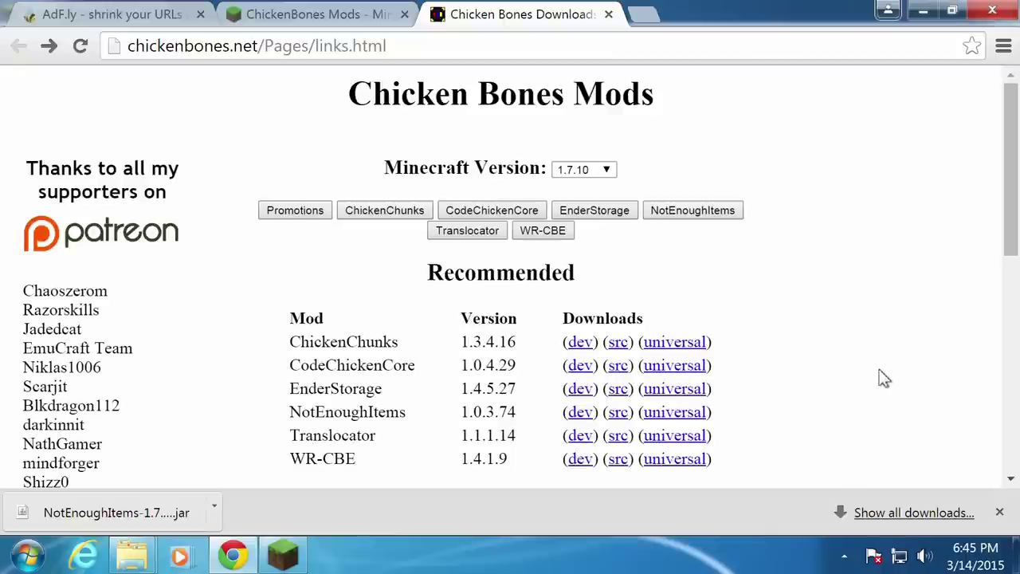
- Show the CodeChickenCore downloads for Minecraft 1.7.10 and look through the listed versions
{"action": "scroll", "coordinate": [881, 377], "scroll_direction": "down", "scroll_amount": 3}
{"action": "scroll", "coordinate": [881, 377], "scroll_direction": "up", "scroll_amount": 3}
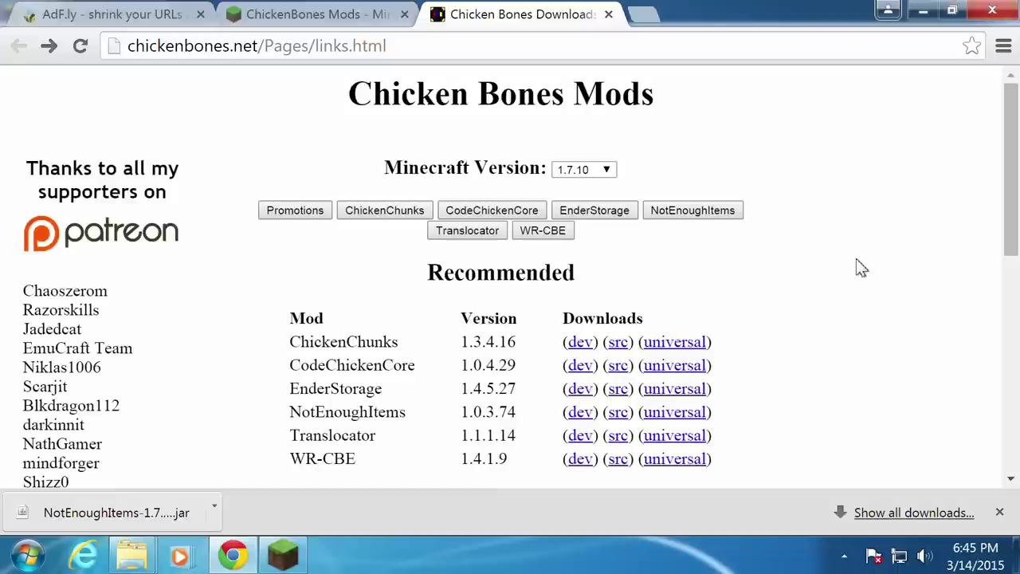
{"action": "left_click", "coordinate": [494, 212]}
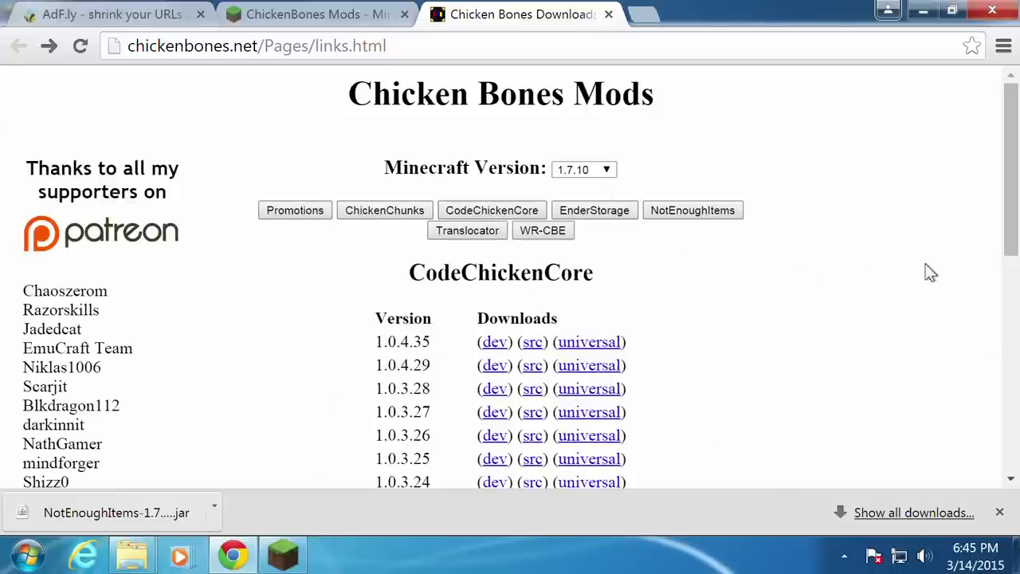
{"action": "scroll", "coordinate": [930, 273], "scroll_direction": "down", "scroll_amount": 2}
{"action": "scroll", "coordinate": [930, 271], "scroll_direction": "up", "scroll_amount": 2}
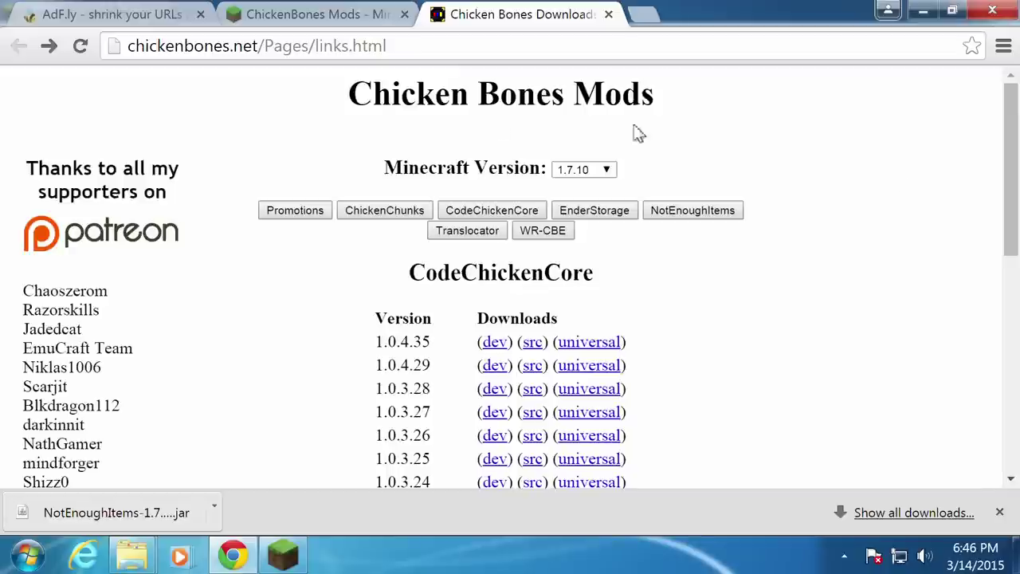
{"action": "scroll", "coordinate": [860, 266], "scroll_direction": "down", "scroll_amount": 6}
{"action": "scroll", "coordinate": [860, 267], "scroll_direction": "up", "scroll_amount": 6}
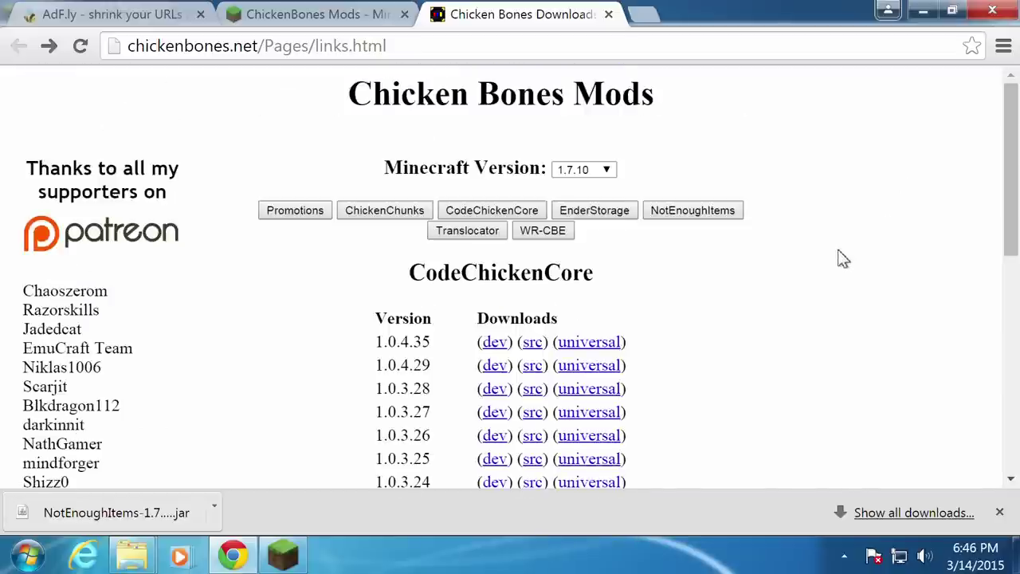
{"action": "scroll", "coordinate": [843, 258], "scroll_direction": "down", "scroll_amount": 2}
{"action": "scroll", "coordinate": [872, 332], "scroll_direction": "up", "scroll_amount": 2}
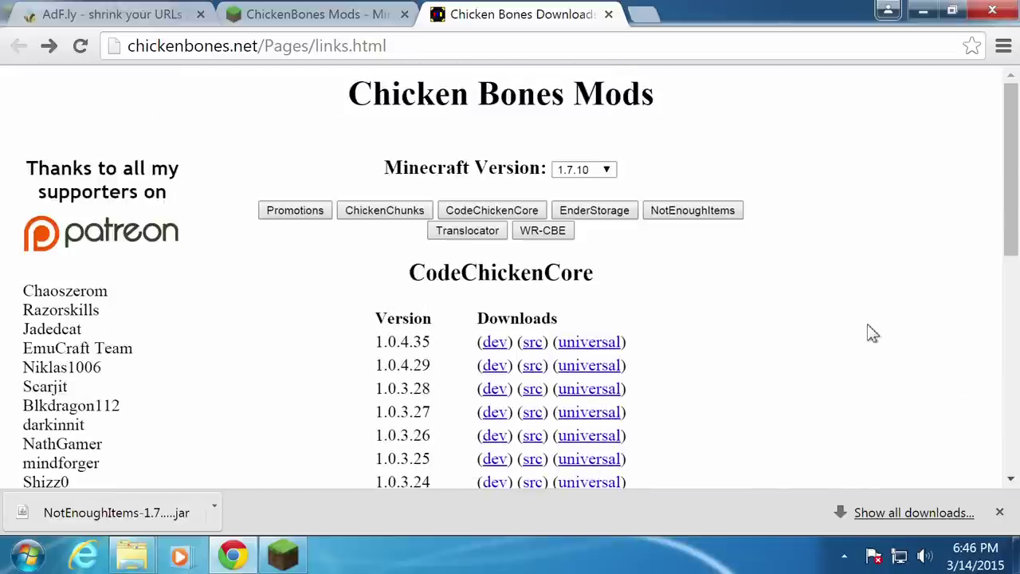
{"action": "scroll", "coordinate": [880, 308], "scroll_direction": "down", "scroll_amount": 2}
{"action": "scroll", "coordinate": [876, 307], "scroll_direction": "up", "scroll_amount": 2}
{"action": "scroll", "coordinate": [879, 295], "scroll_direction": "down", "scroll_amount": 2}
{"action": "scroll", "coordinate": [879, 294], "scroll_direction": "up", "scroll_amount": 2}
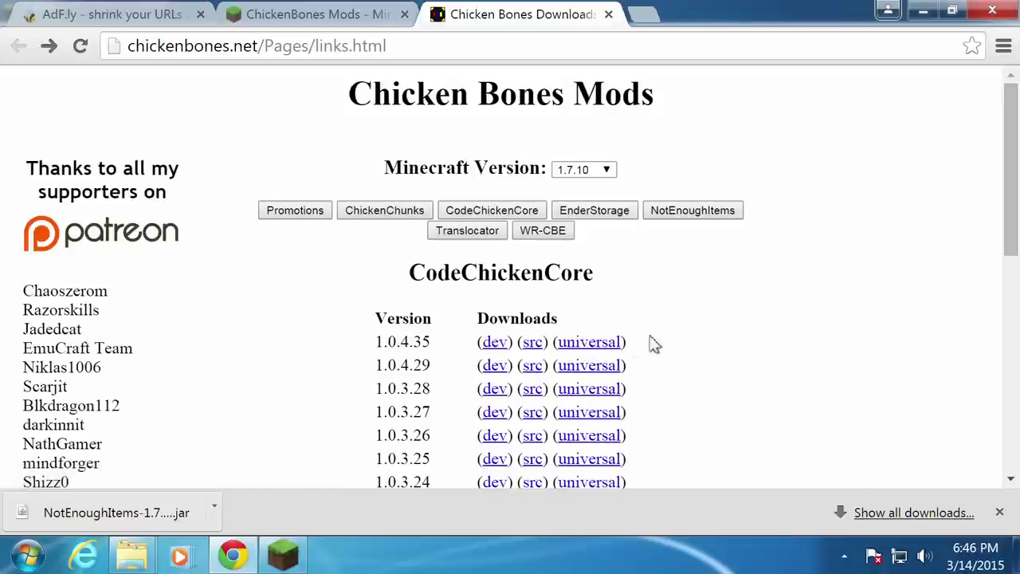
- Download the universal build of CodeChickenCore 1.0.4.35, declining page translation, skipping the ad, and keeping the flagged jar file
{"action": "left_click", "coordinate": [589, 342]}
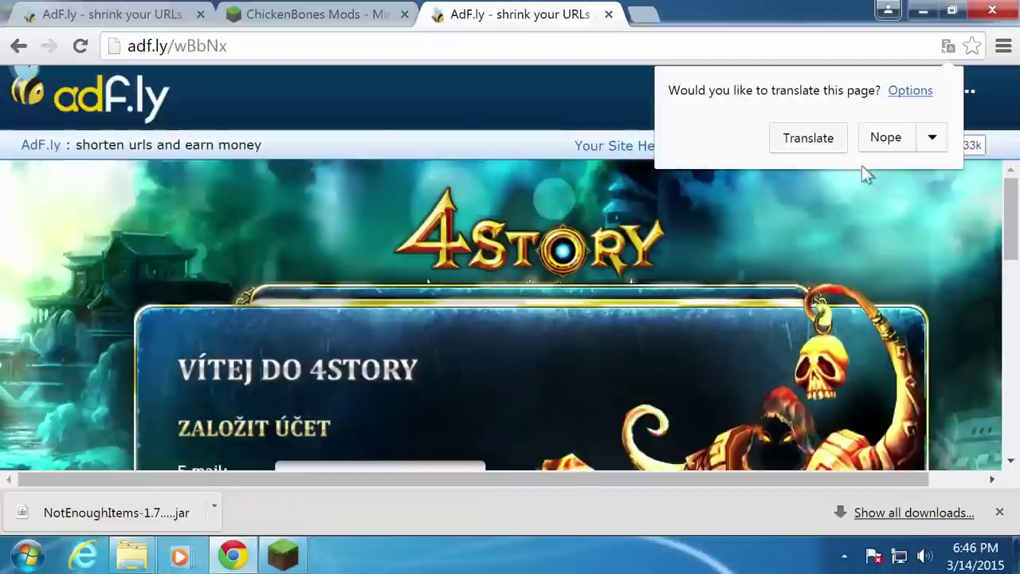
{"action": "left_click", "coordinate": [883, 139]}
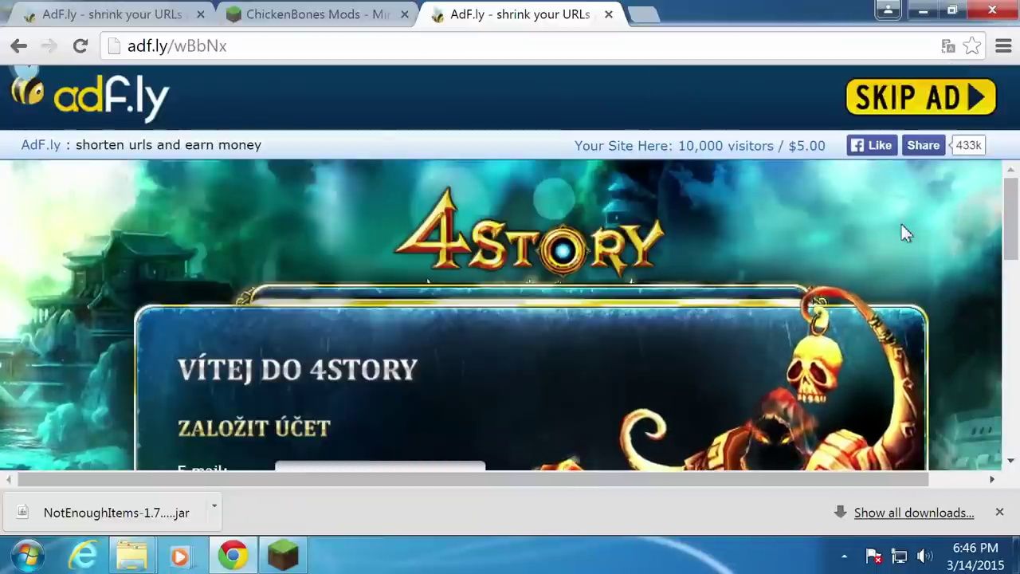
{"action": "left_click", "coordinate": [933, 100]}
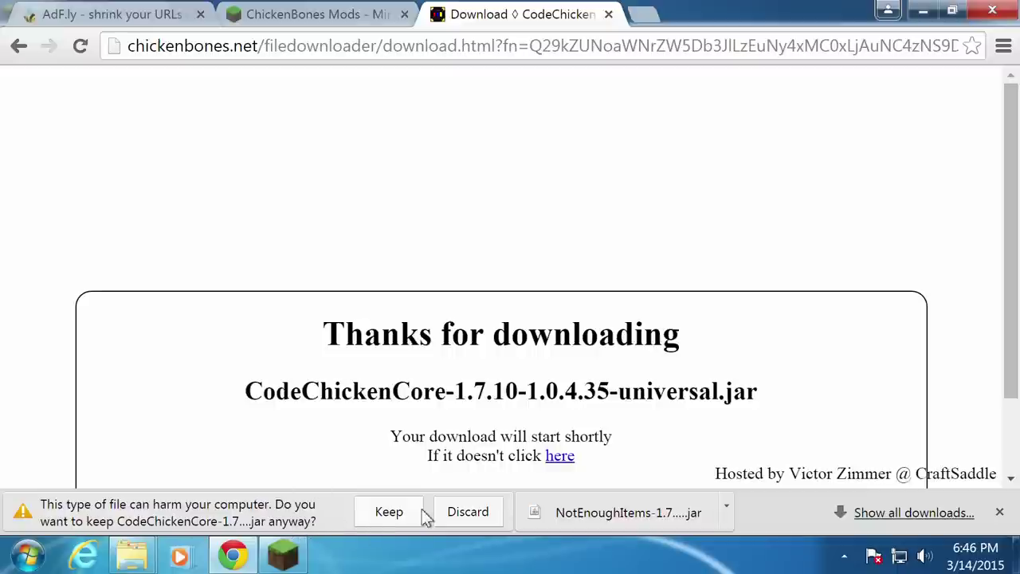
{"action": "left_click", "coordinate": [390, 513]}
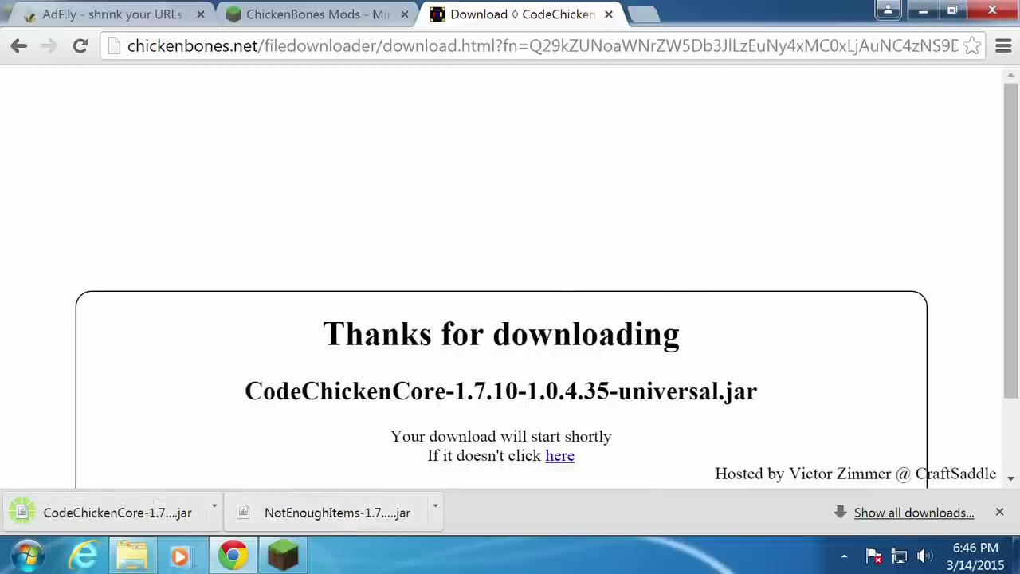
- Copy the CodeChickenCore-1.7.10-1.0.4.35-universal jar from the Downloads folder into the .minecraft mods folder
{"action": "mouse_move", "coordinate": [133, 564]}
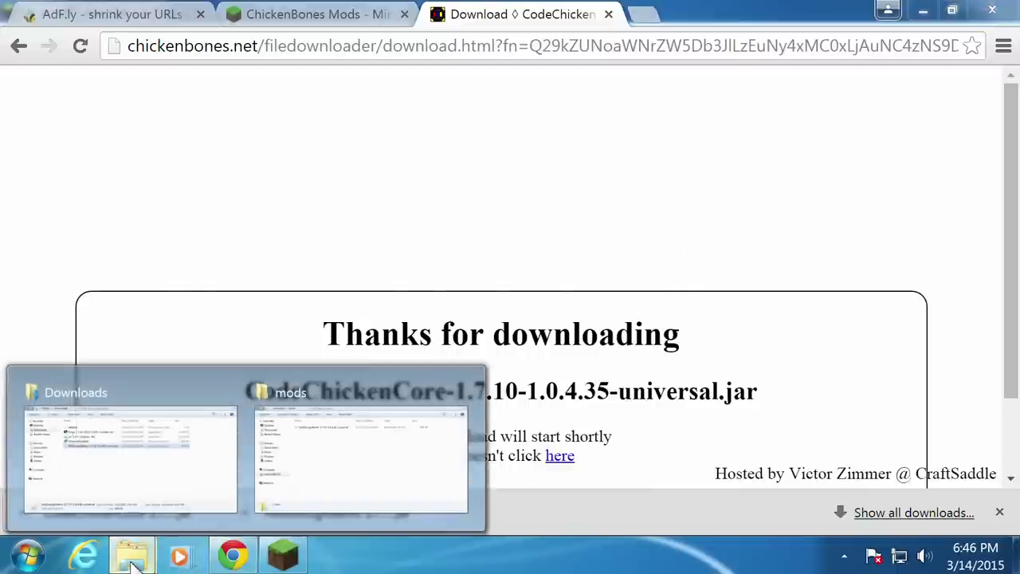
{"action": "left_click", "coordinate": [153, 461]}
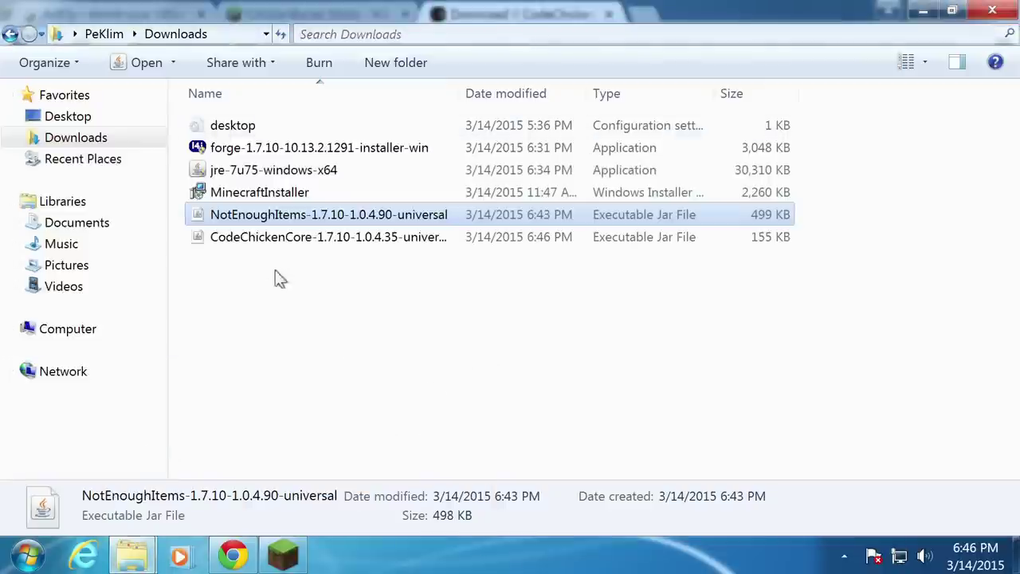
{"action": "left_click", "coordinate": [262, 243]}
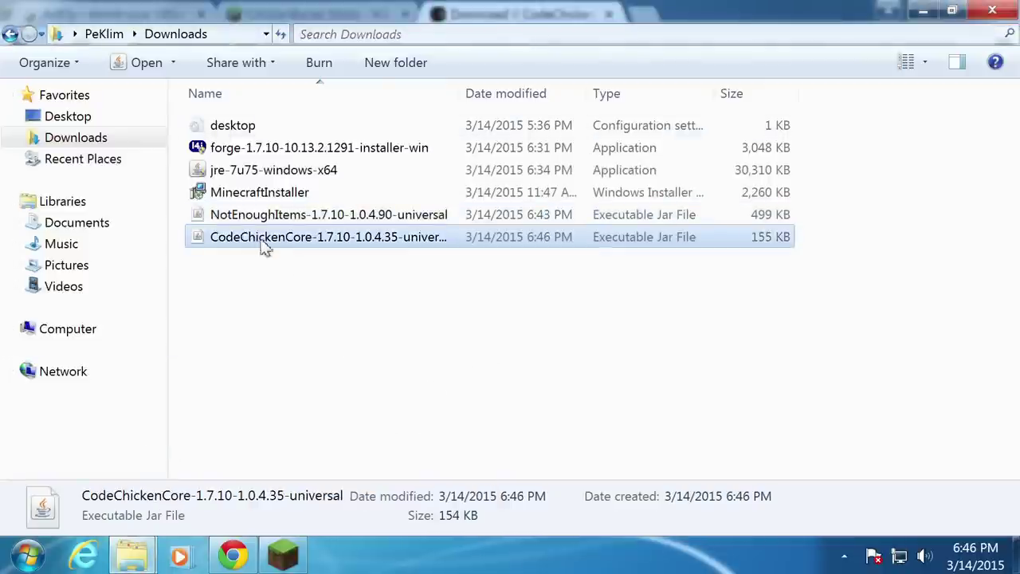
{"action": "right_click", "coordinate": [352, 241]}
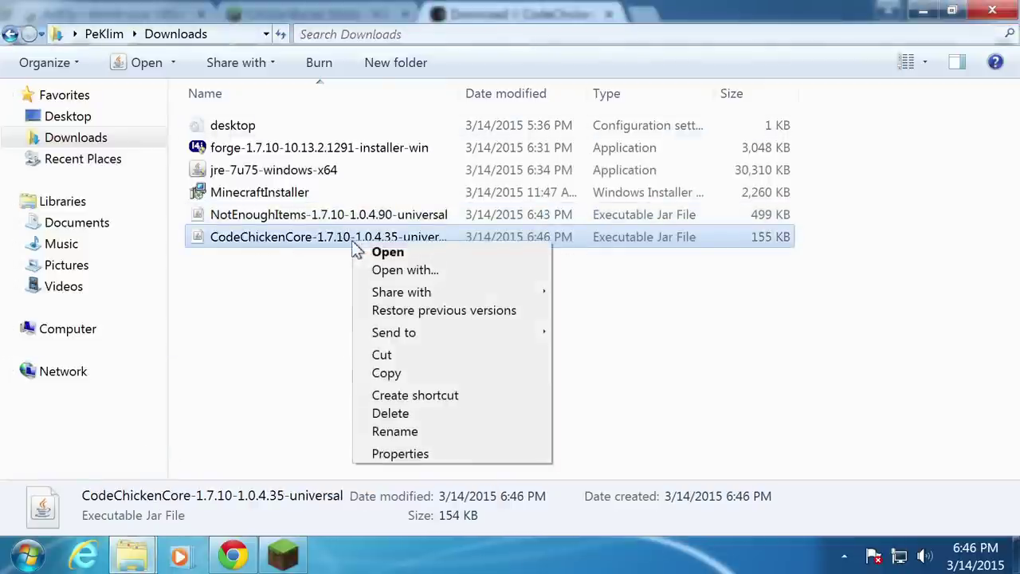
{"action": "left_click", "coordinate": [412, 377]}
{"action": "mouse_move", "coordinate": [134, 556]}
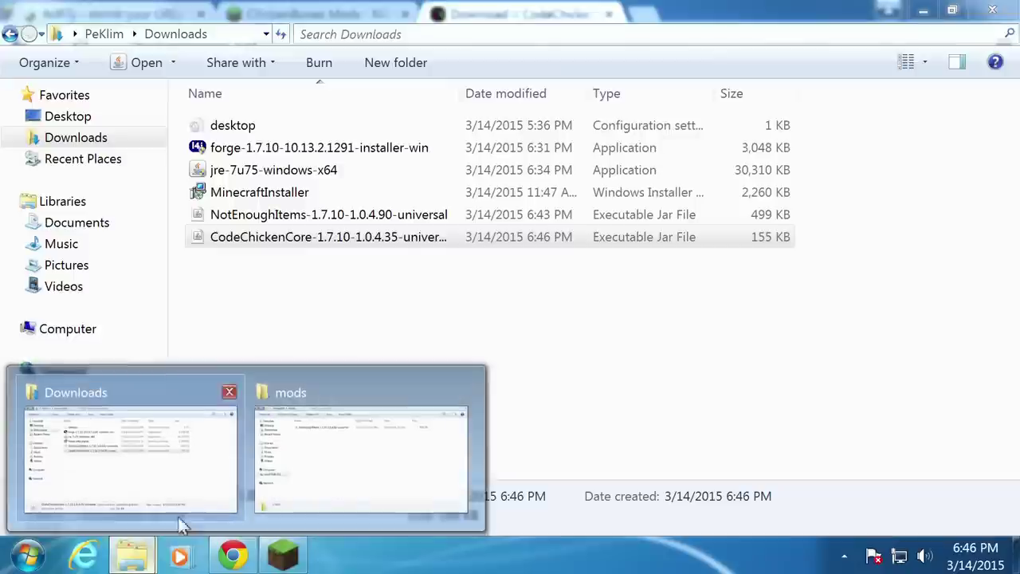
{"action": "left_click", "coordinate": [385, 470]}
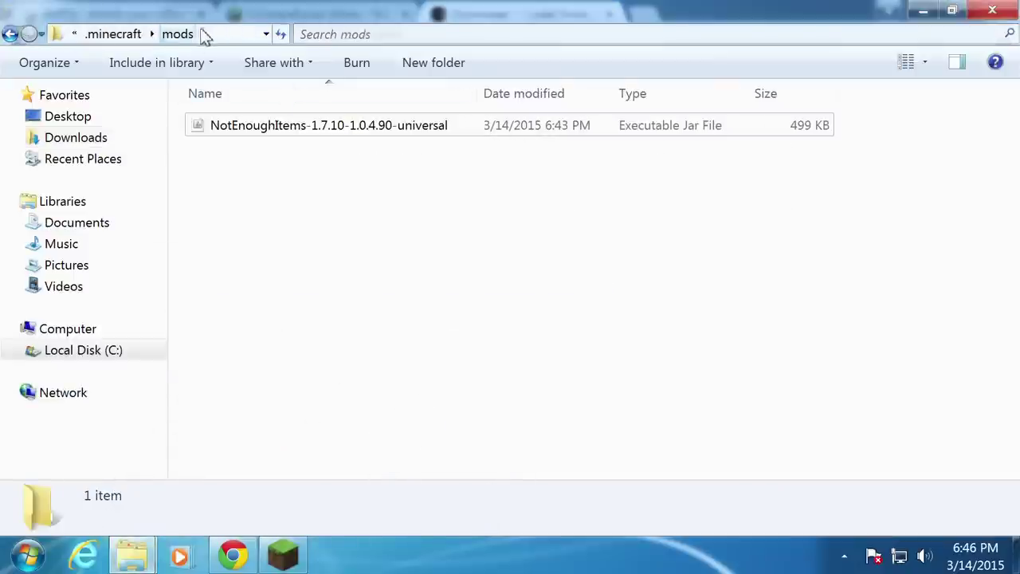
{"action": "right_click", "coordinate": [313, 262]}
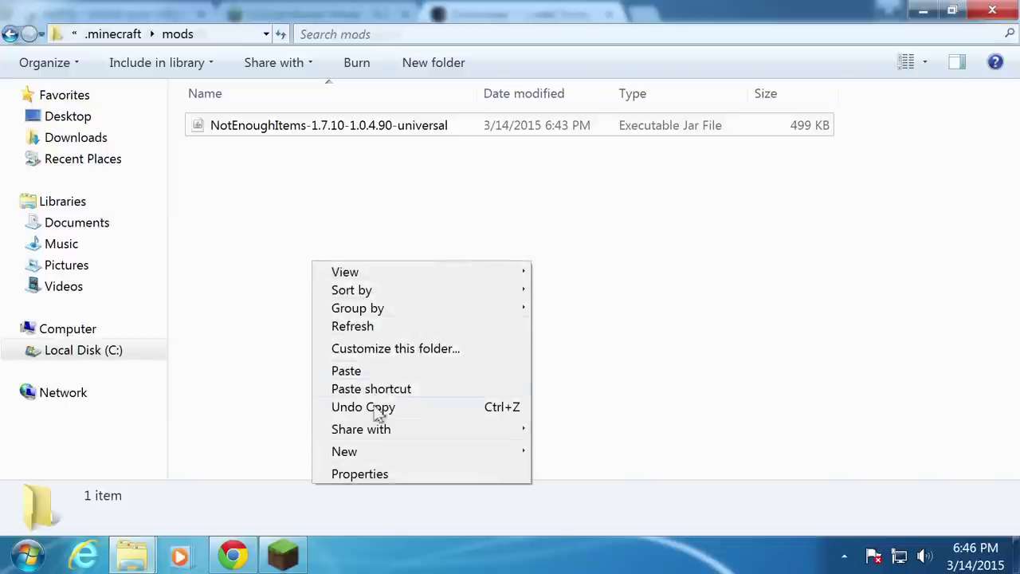
{"action": "left_click", "coordinate": [356, 372]}
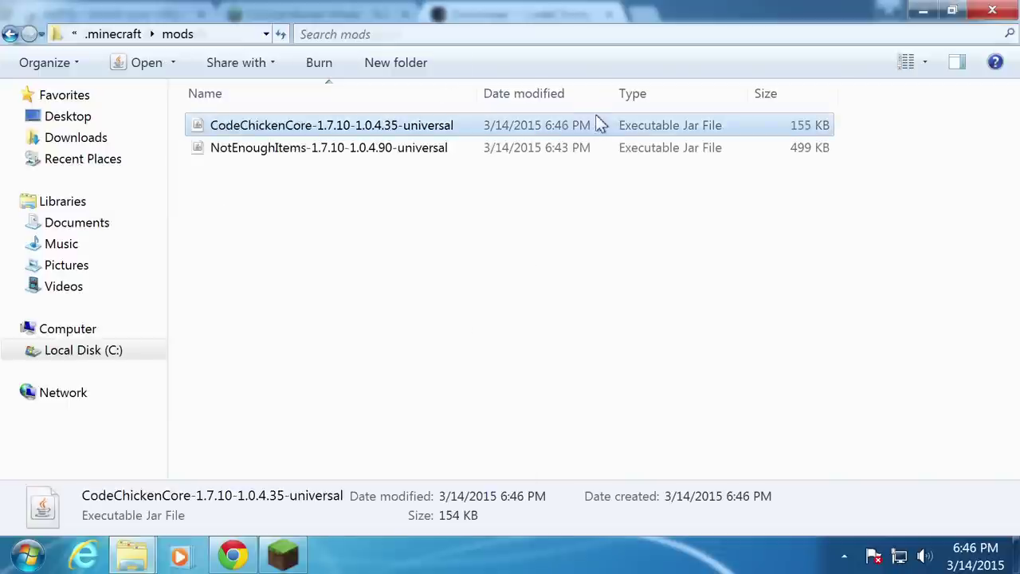
- Switch to the Minecraft Launcher, show the update notes, and launch the game with the Forge profile, bringing its window to the front
{"action": "left_click", "coordinate": [288, 561]}
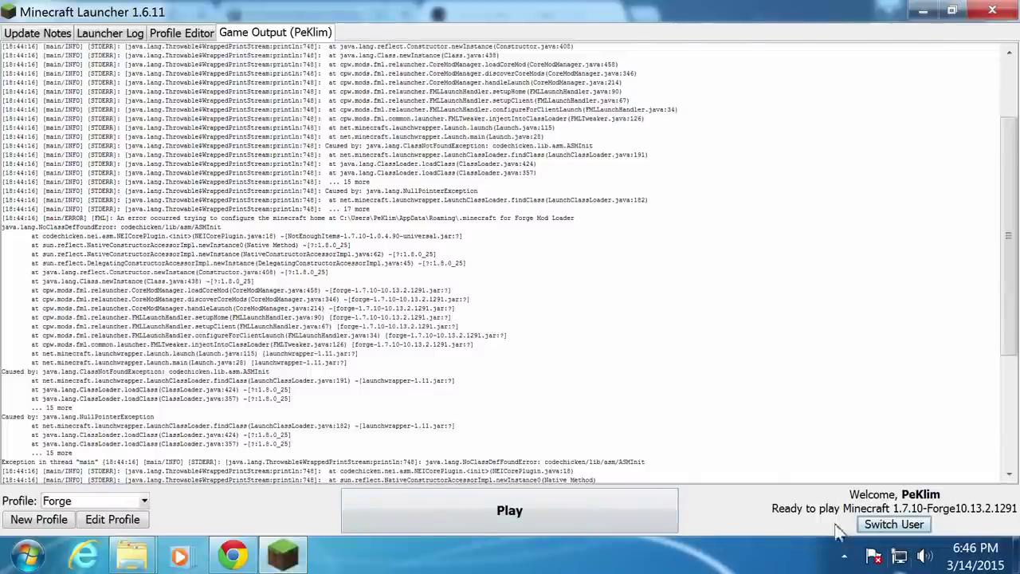
{"action": "left_click", "coordinate": [37, 36]}
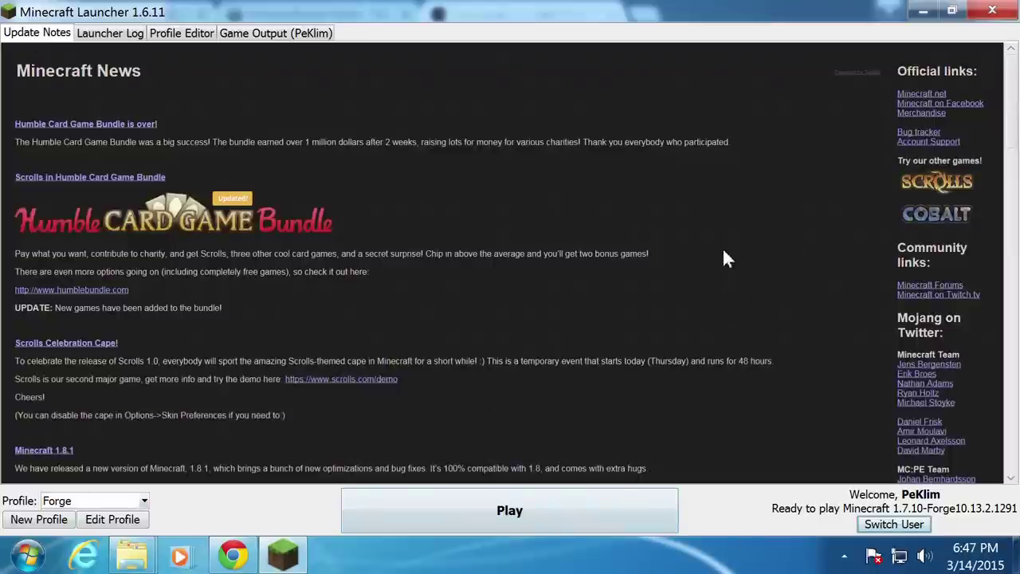
{"action": "left_click", "coordinate": [547, 516]}
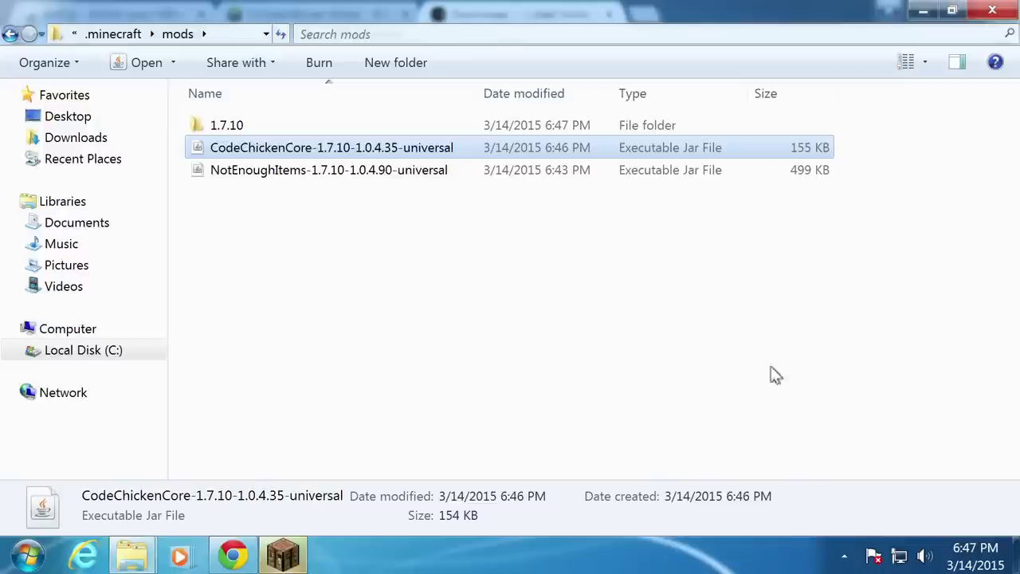
{"action": "left_click", "coordinate": [271, 557]}
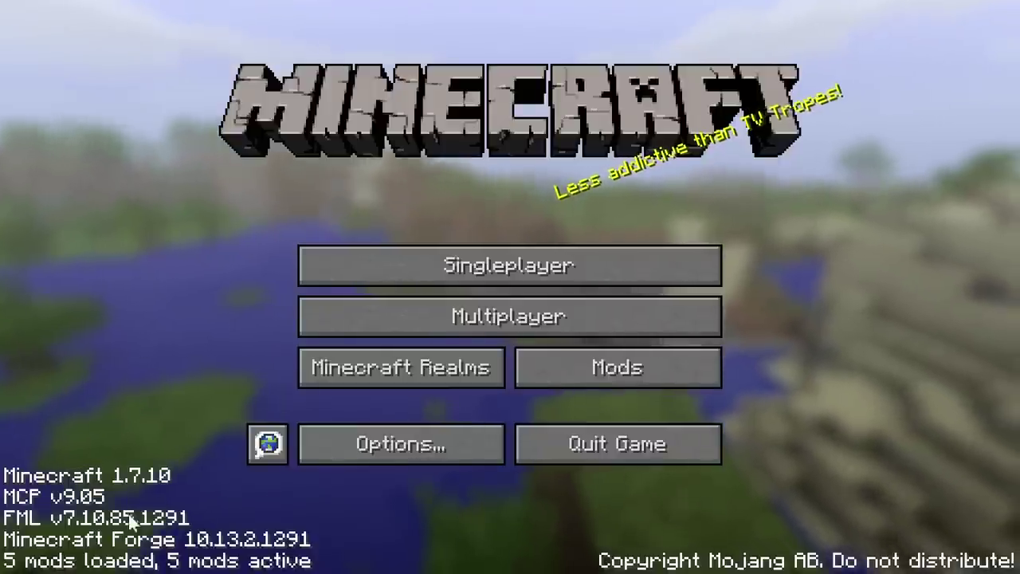
- Check the game's mod list for CodeChicken Core and Not Enough Items and return to the title screen
{"action": "left_click", "coordinate": [603, 367]}
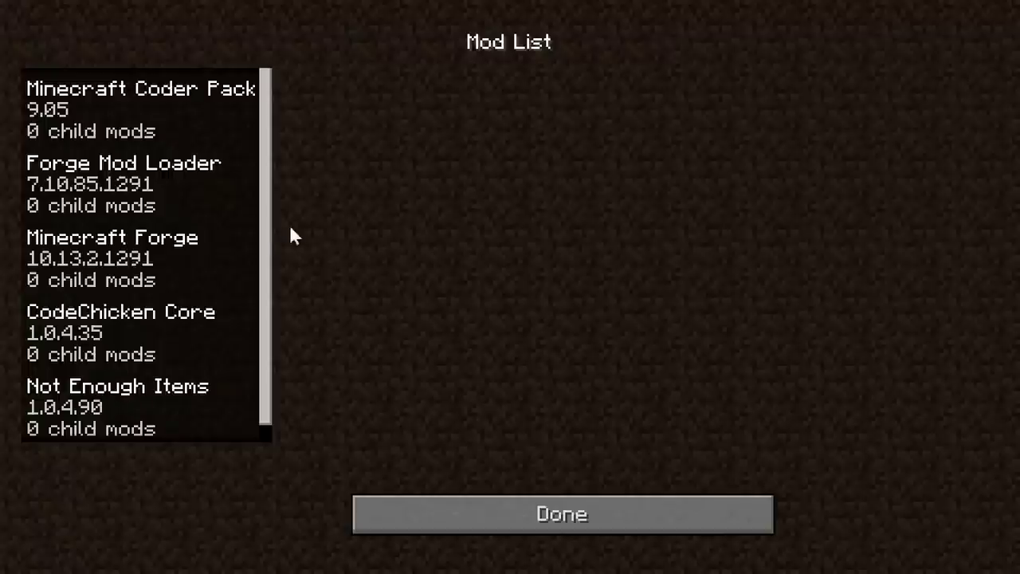
{"action": "scroll", "coordinate": [160, 335], "scroll_direction": "down", "scroll_amount": 1}
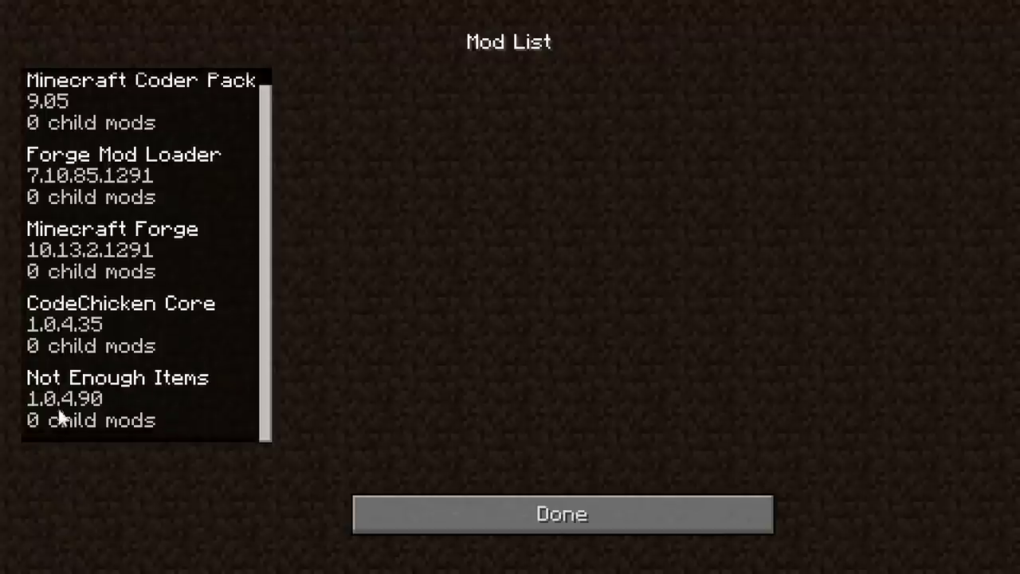
{"action": "left_click", "coordinate": [598, 510]}
- Load the existing singleplayer world prvni
{"action": "left_click", "coordinate": [538, 252]}
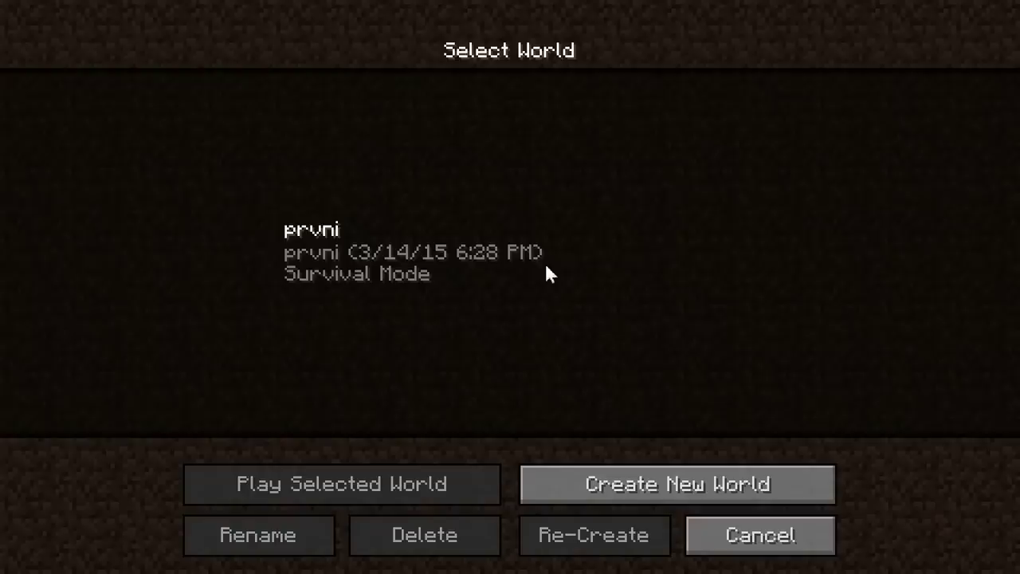
{"action": "left_click", "coordinate": [317, 254]}
{"action": "left_click", "coordinate": [393, 495]}
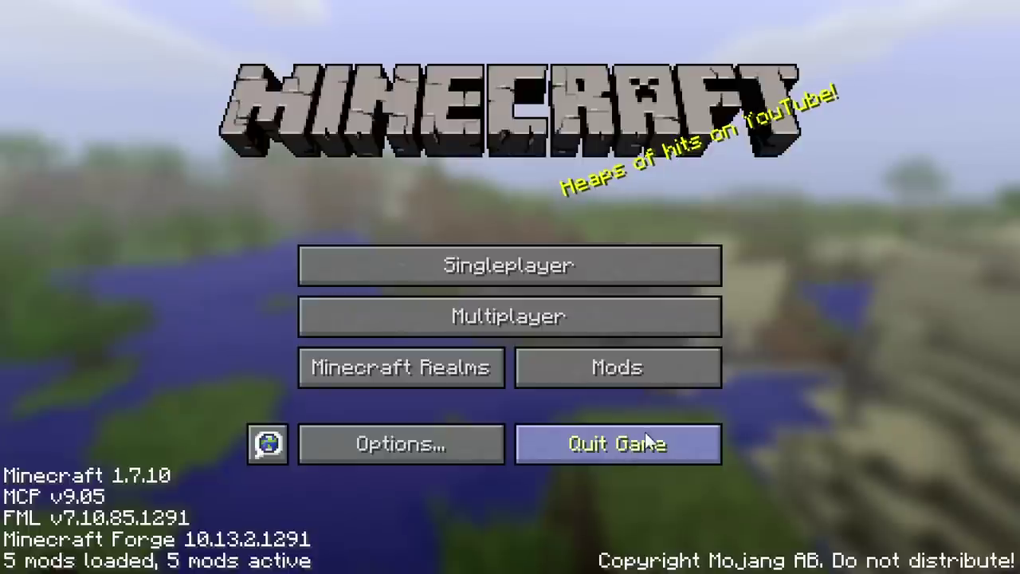
{"action": "left_click", "coordinate": [633, 441]}
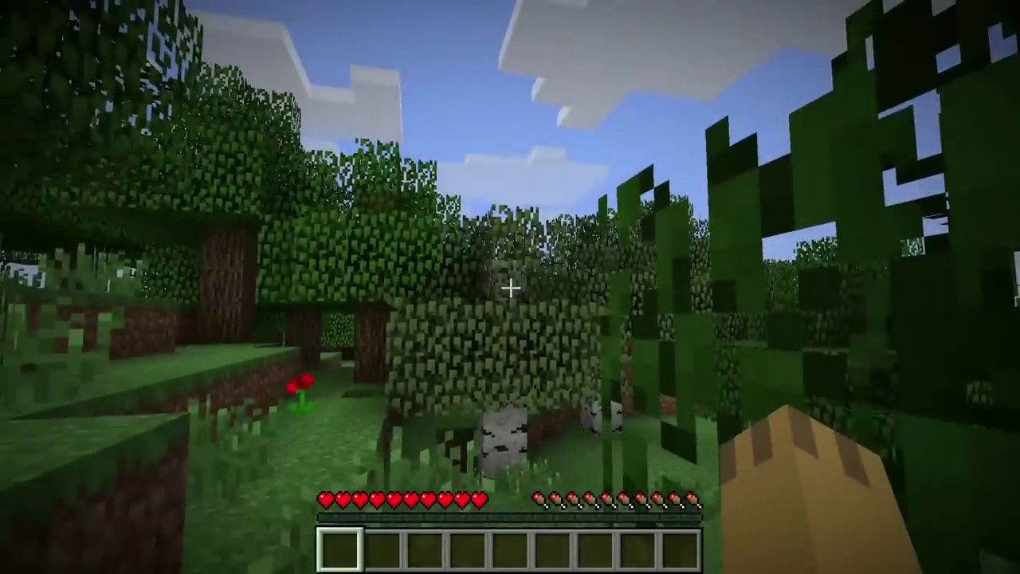
- Open the inventory, page through the NotEnoughItems item list up to page 3, and close the inventory
{"action": "key", "text": "e"}
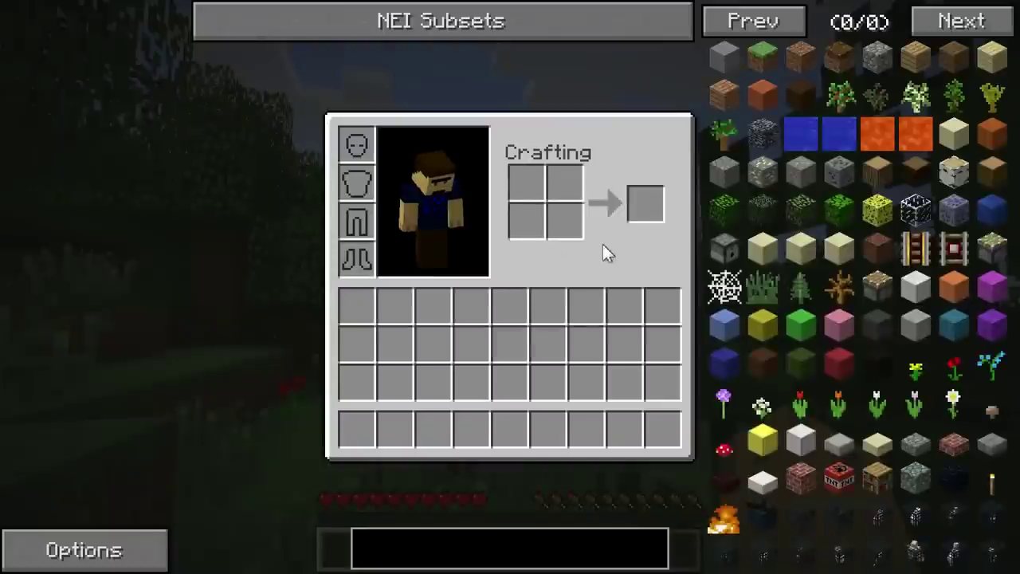
{"action": "left_click", "coordinate": [969, 23]}
{"action": "left_click", "coordinate": [970, 23]}
{"action": "left_click", "coordinate": [970, 23]}
{"action": "left_click", "coordinate": [970, 23]}
{"action": "left_click", "coordinate": [969, 23]}
{"action": "left_click", "coordinate": [969, 23]}
{"action": "left_click", "coordinate": [970, 23]}
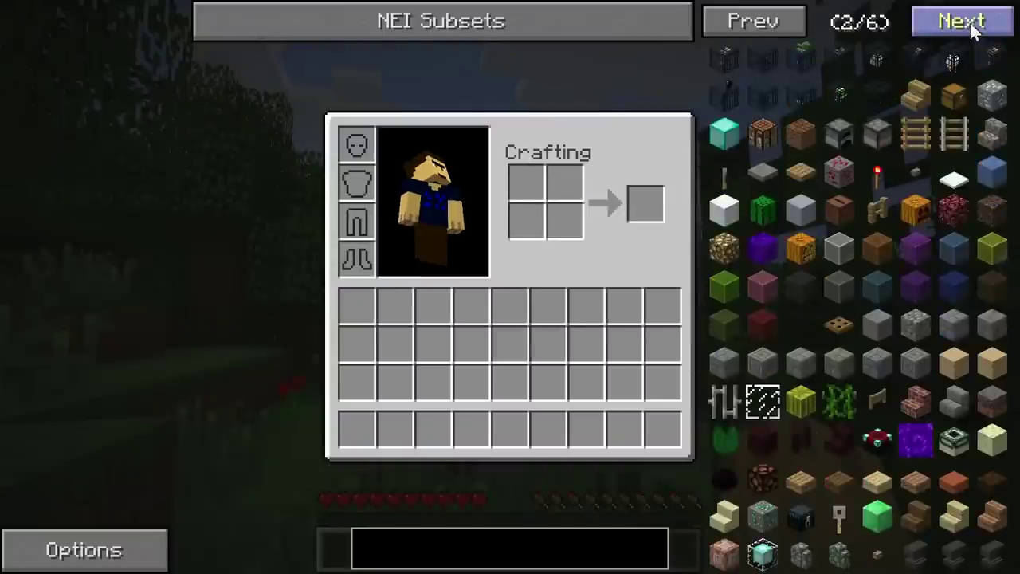
{"action": "left_click", "coordinate": [970, 23]}
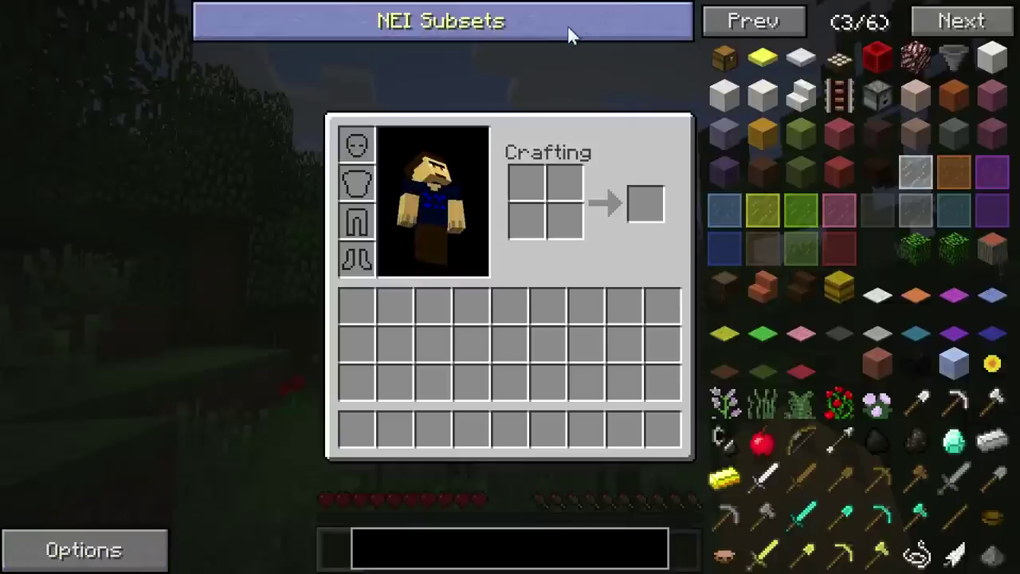
{"action": "key", "text": "e"}
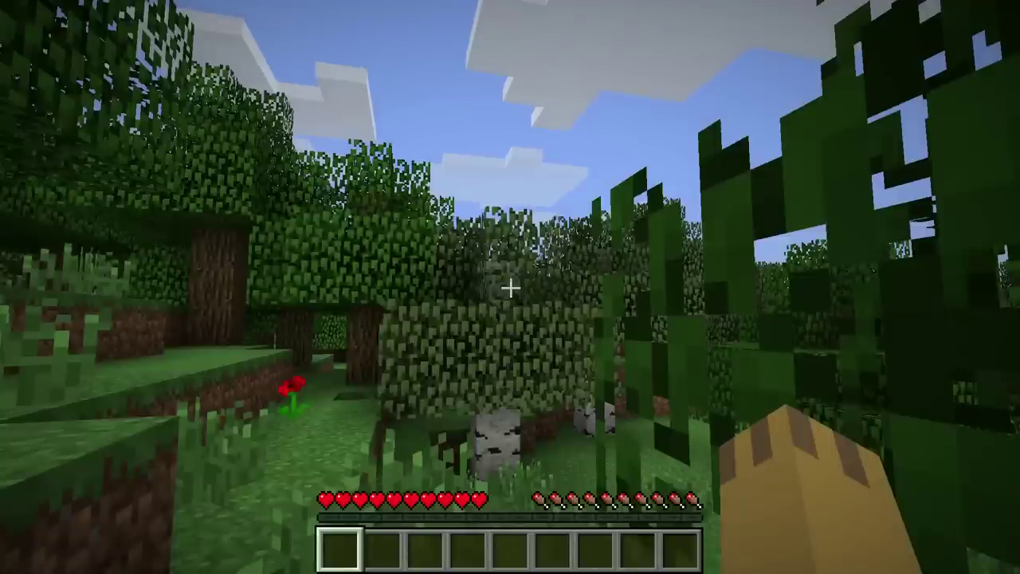
{"action": "key", "text": "Escape"}
{"action": "key", "text": "Escape"}
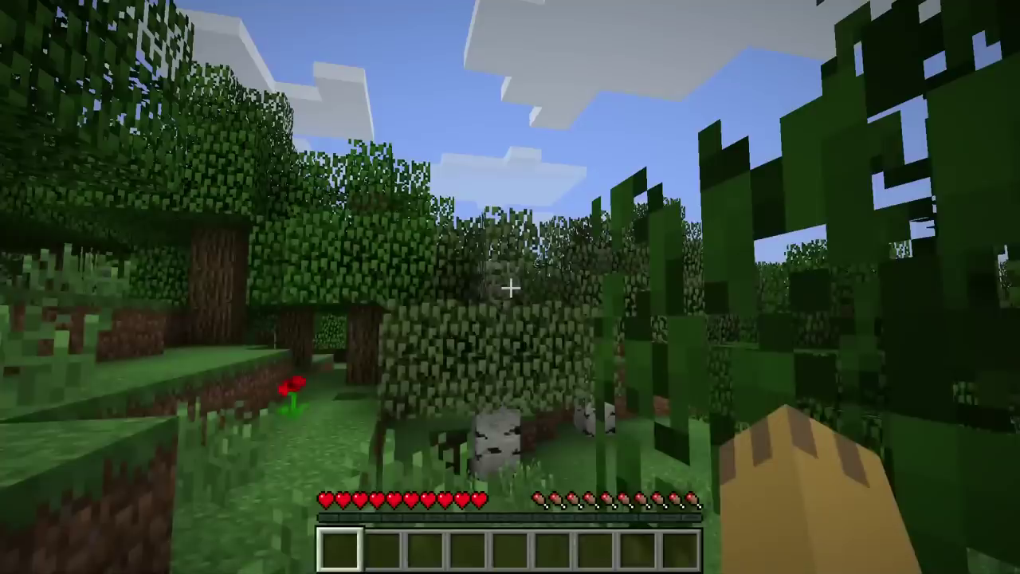
{"action": "key", "text": "w"}
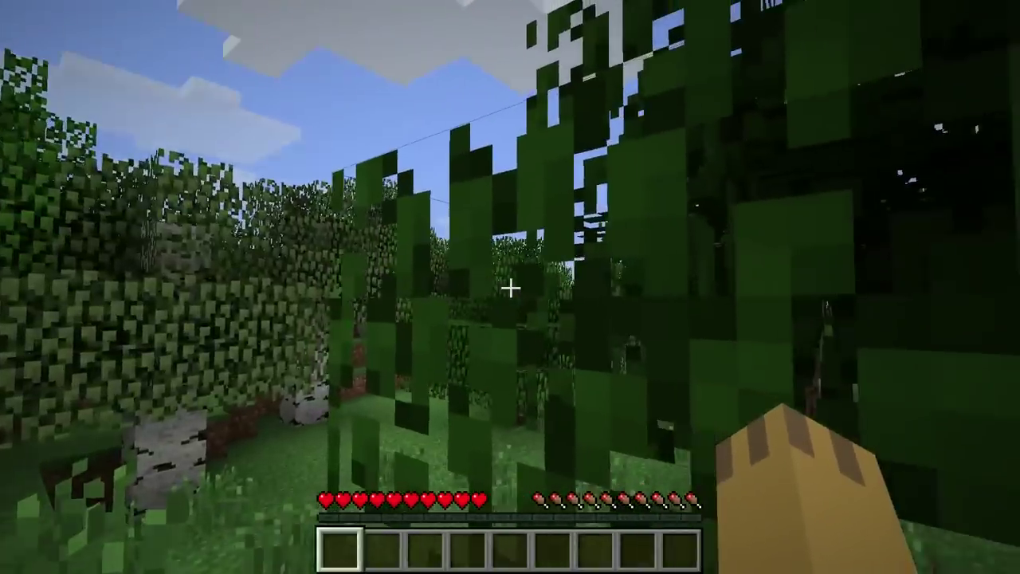
{"action": "key", "text": "w"}
{"action": "key", "text": "w"}
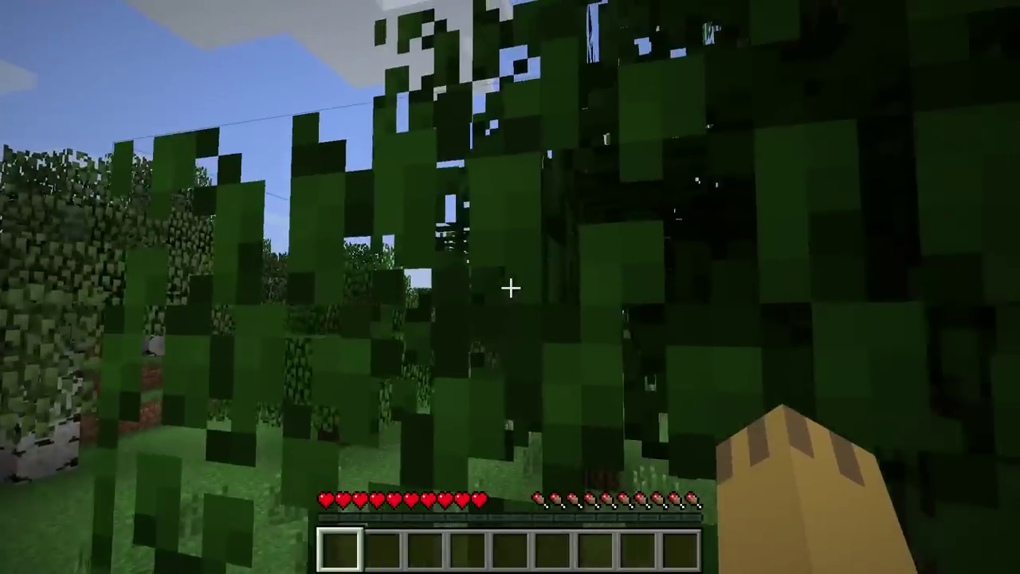
{"action": "key", "text": "w"}
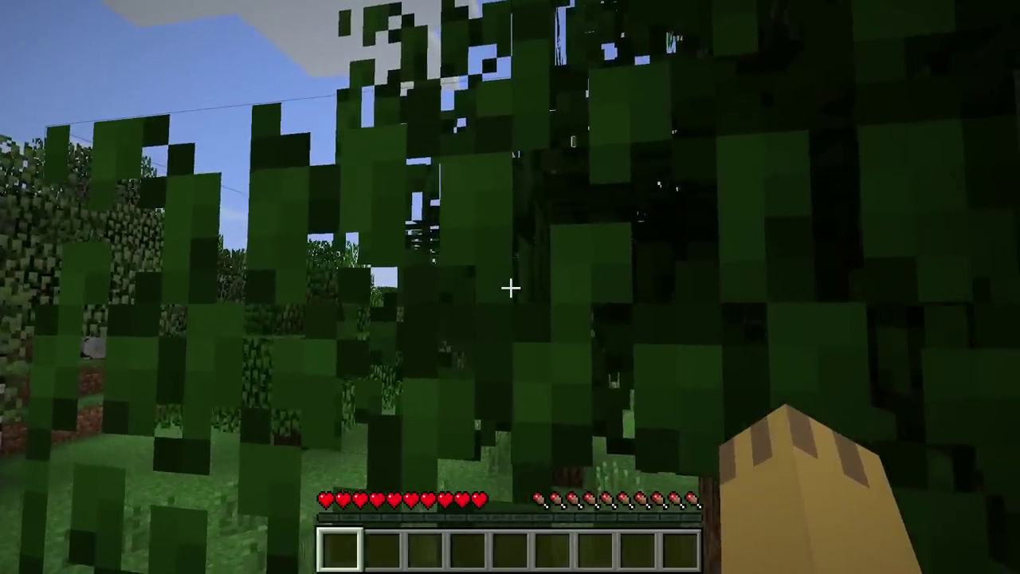
- Leave the world for the title screen and quit Minecraft
{"action": "key", "text": "Escape"}
{"action": "left_click", "coordinate": [491, 388]}
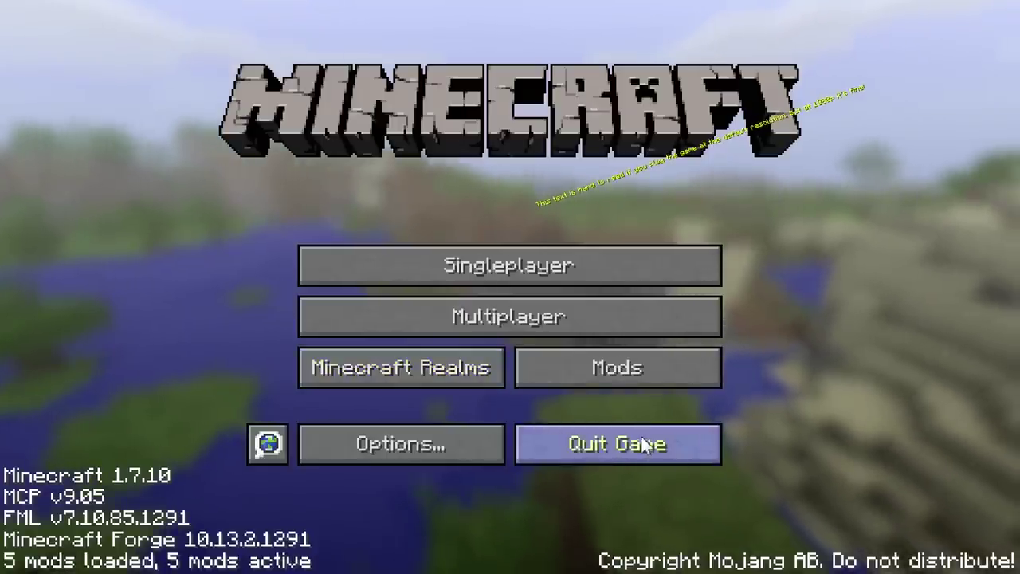
{"action": "left_click", "coordinate": [616, 452]}
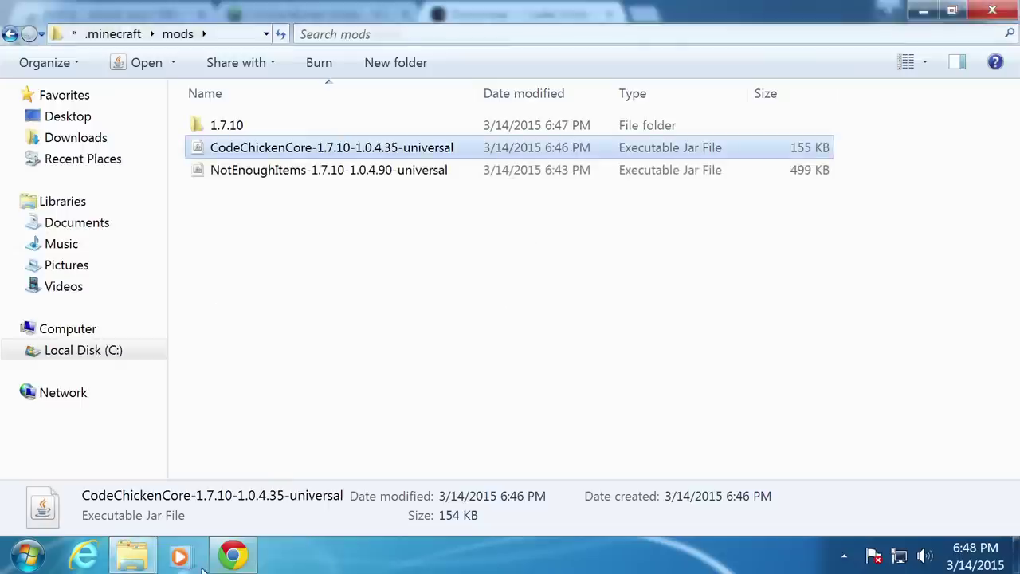
- Switch to Chrome, dismiss the Windows Media Player setup window, and search Google for waila
{"action": "left_click", "coordinate": [233, 555]}
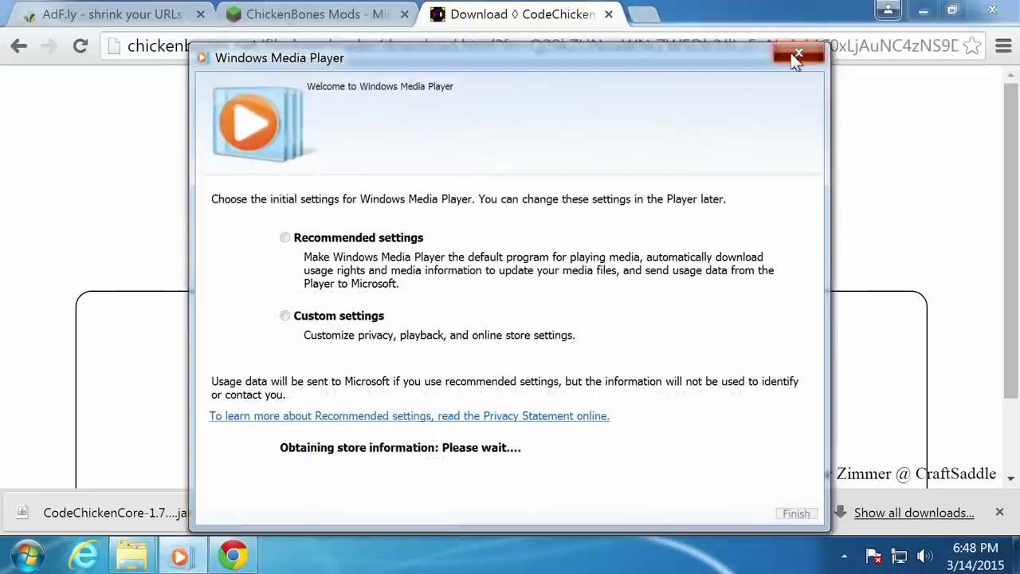
{"action": "left_click", "coordinate": [798, 56]}
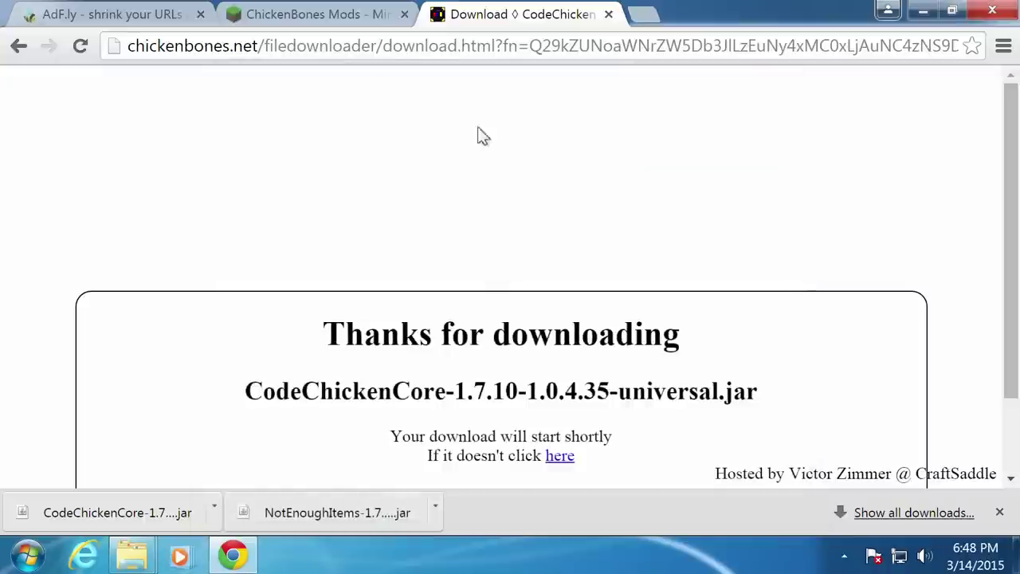
{"action": "left_click", "coordinate": [465, 50]}
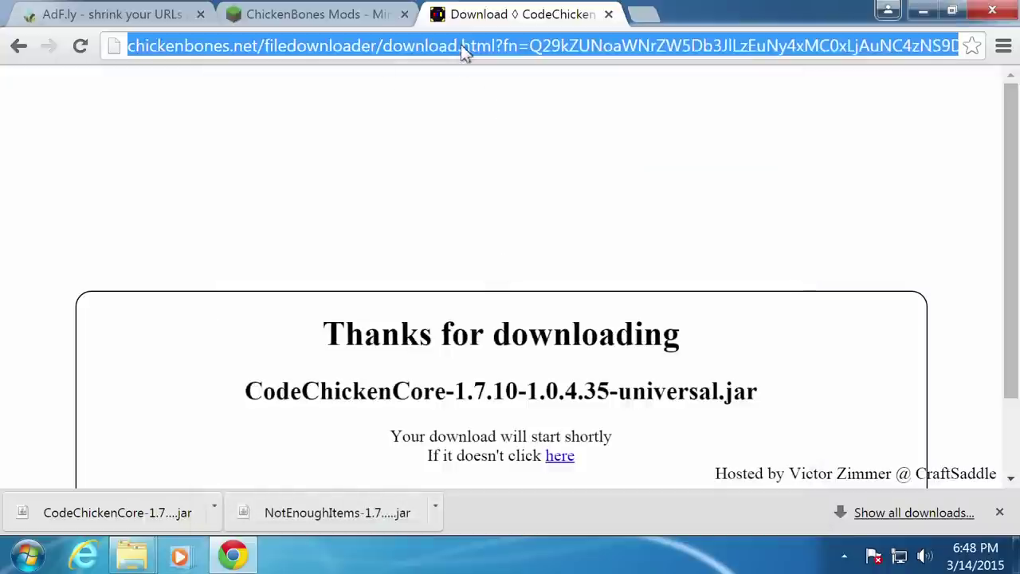
{"action": "type", "text": "waila"}
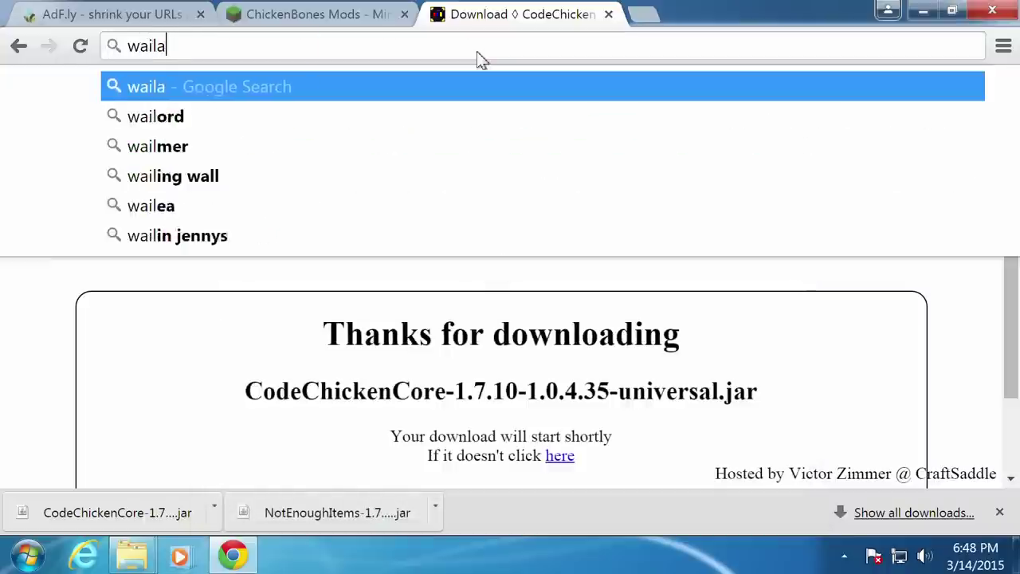
{"action": "key", "text": "Return"}
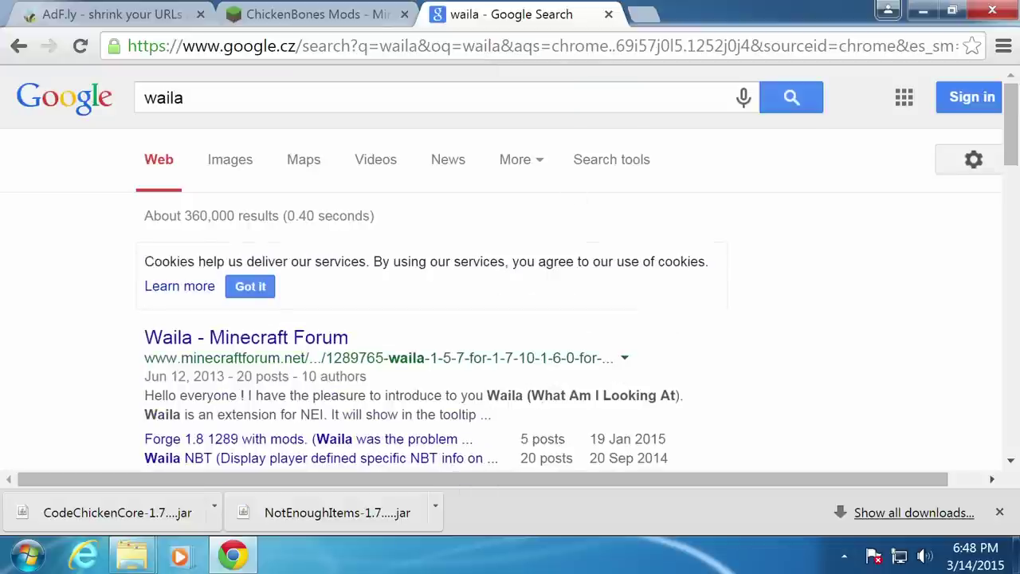
- Open the Waila thread on Minecraft Forum from the search results and go to its DOWNLOAD section
{"action": "left_click", "coordinate": [299, 338]}
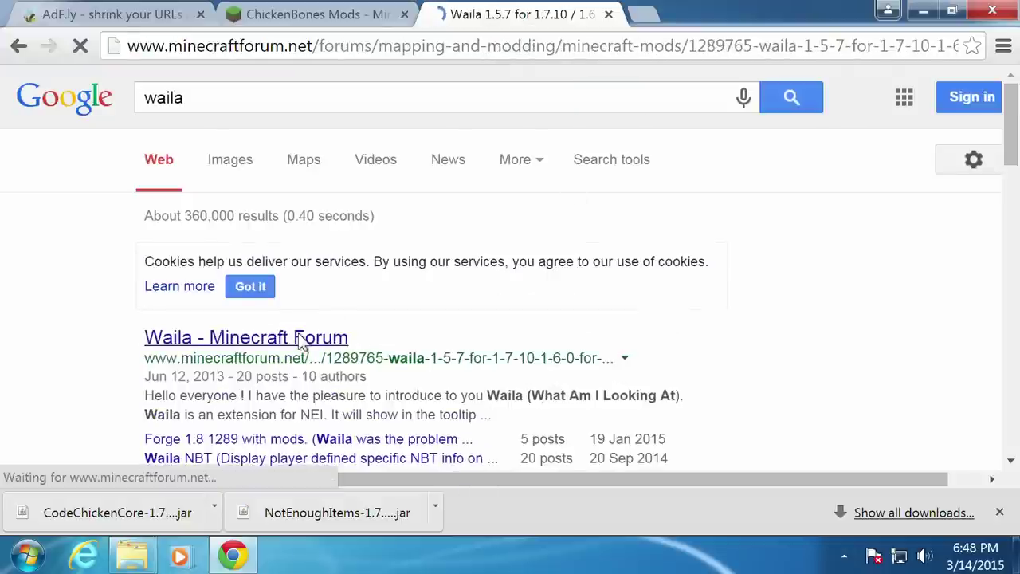
{"action": "scroll", "coordinate": [556, 371], "scroll_direction": "down", "scroll_amount": 3}
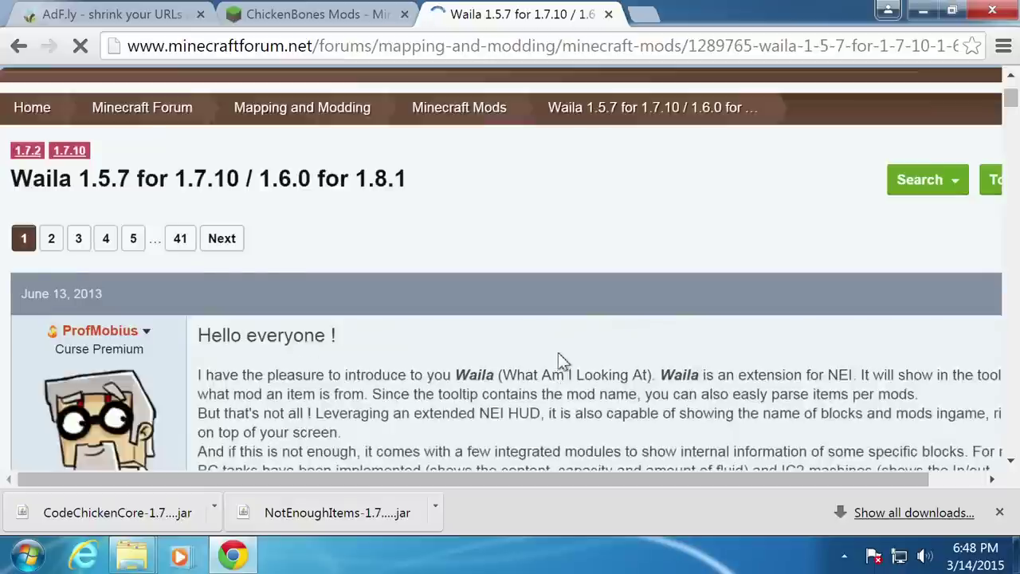
{"action": "scroll", "coordinate": [558, 353], "scroll_direction": "down", "scroll_amount": 3}
{"action": "scroll", "coordinate": [558, 319], "scroll_direction": "down", "scroll_amount": 3}
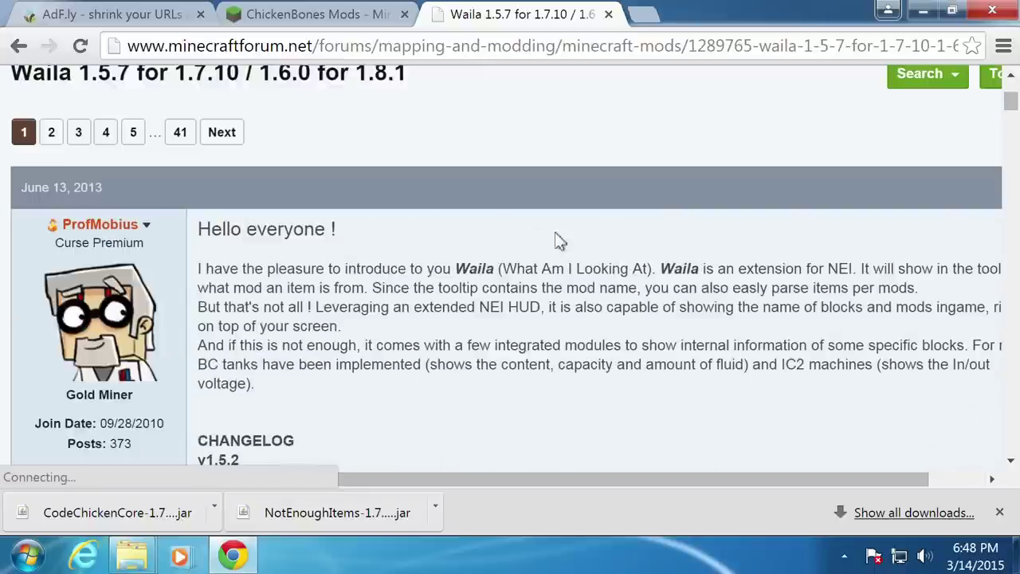
{"action": "scroll", "coordinate": [701, 249], "scroll_direction": "down", "scroll_amount": 15}
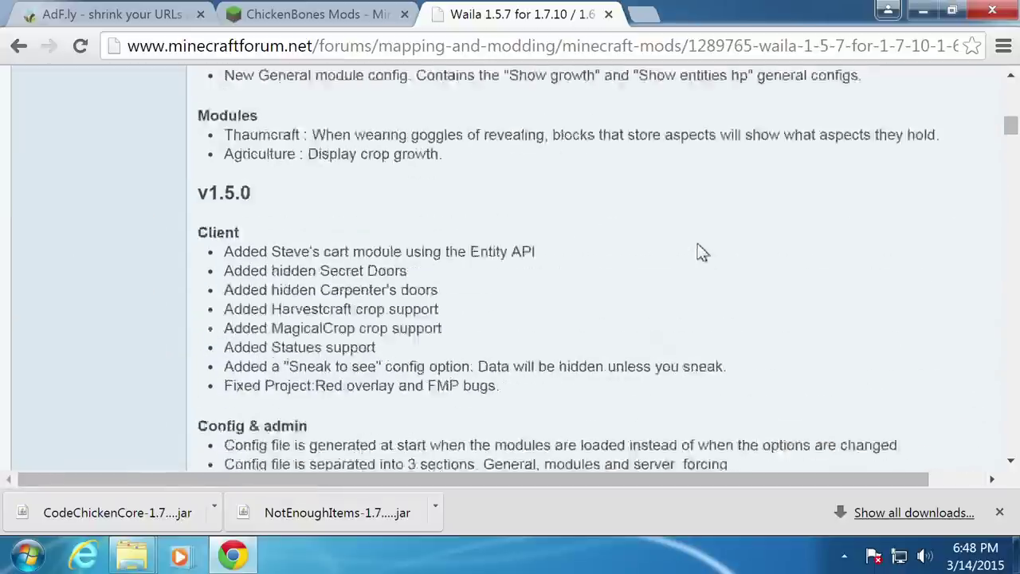
{"action": "scroll", "coordinate": [792, 218], "scroll_direction": "up", "scroll_amount": 2}
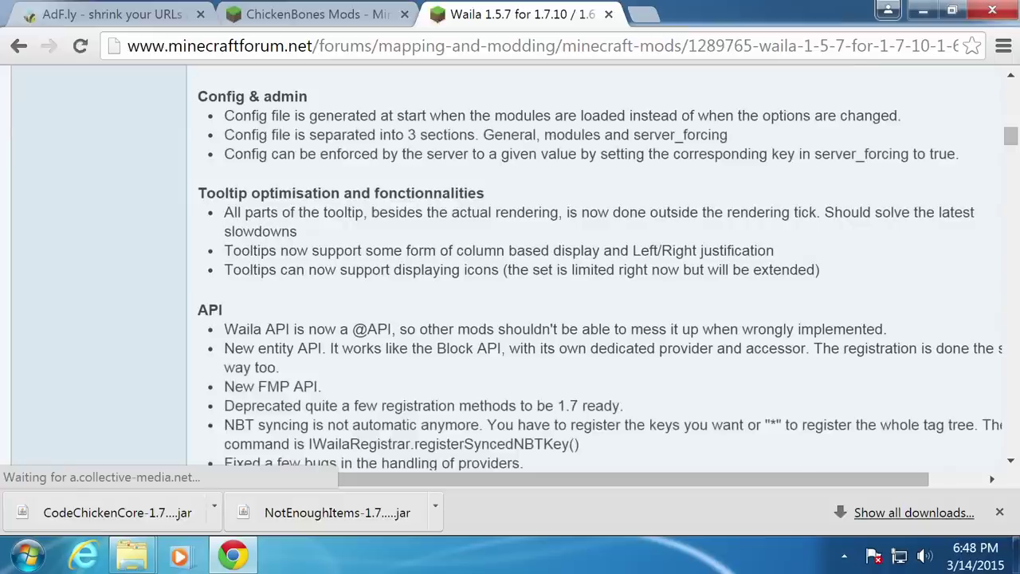
{"action": "scroll", "coordinate": [793, 218], "scroll_direction": "down", "scroll_amount": 12}
{"action": "scroll", "coordinate": [915, 233], "scroll_direction": "down", "scroll_amount": 1}
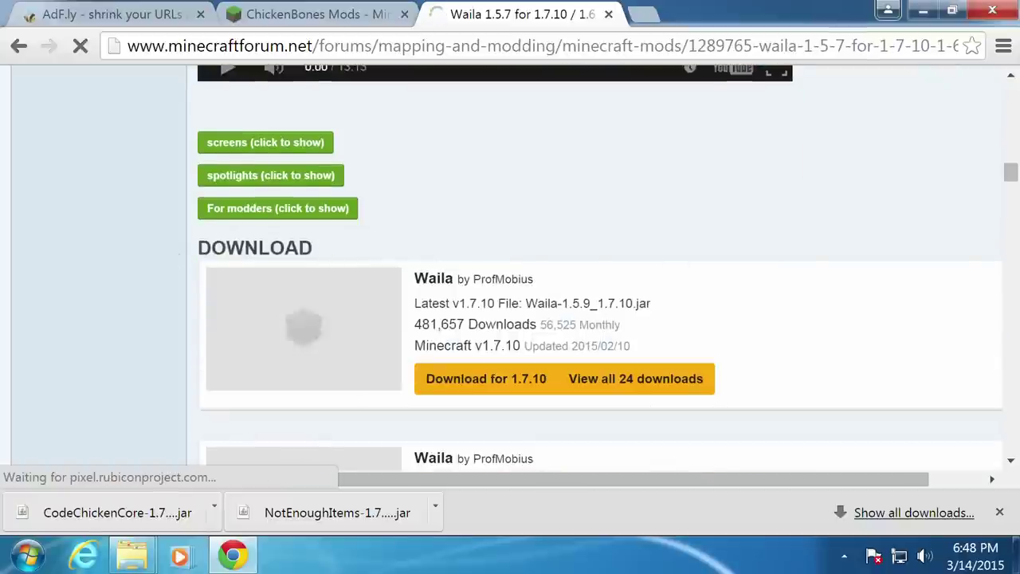
- Download Waila-1.5.9_1.7.10.jar for Minecraft 1.7.10 and keep the file despite the browser's security prompt
{"action": "left_click", "coordinate": [495, 381]}
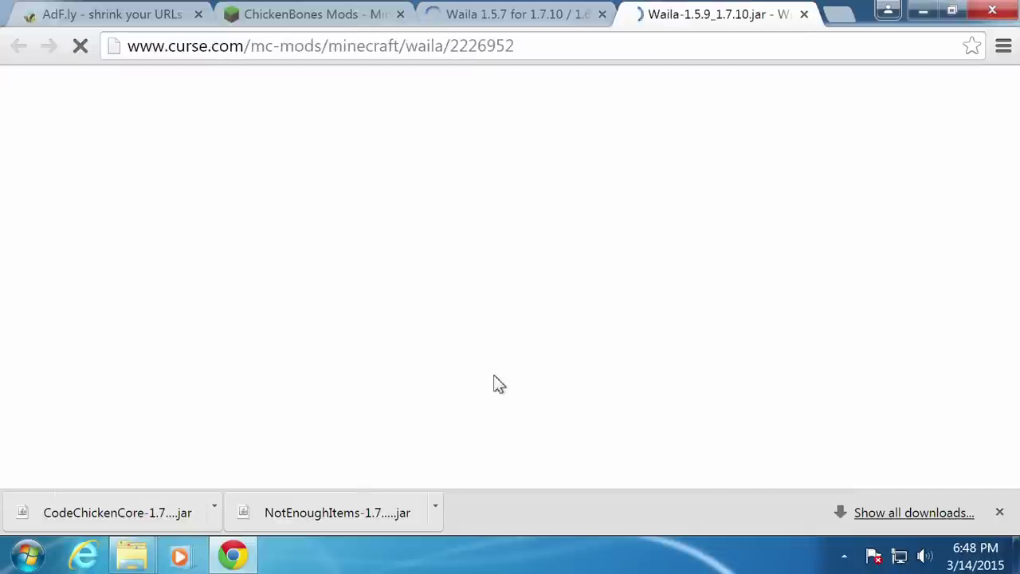
{"action": "scroll", "coordinate": [776, 279], "scroll_direction": "down", "scroll_amount": 3}
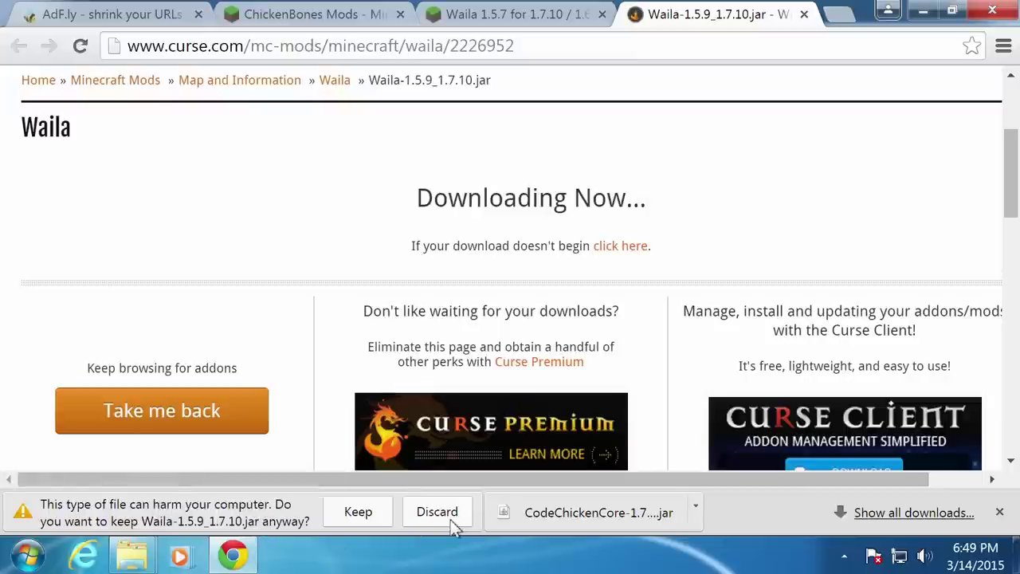
{"action": "left_click", "coordinate": [368, 518]}
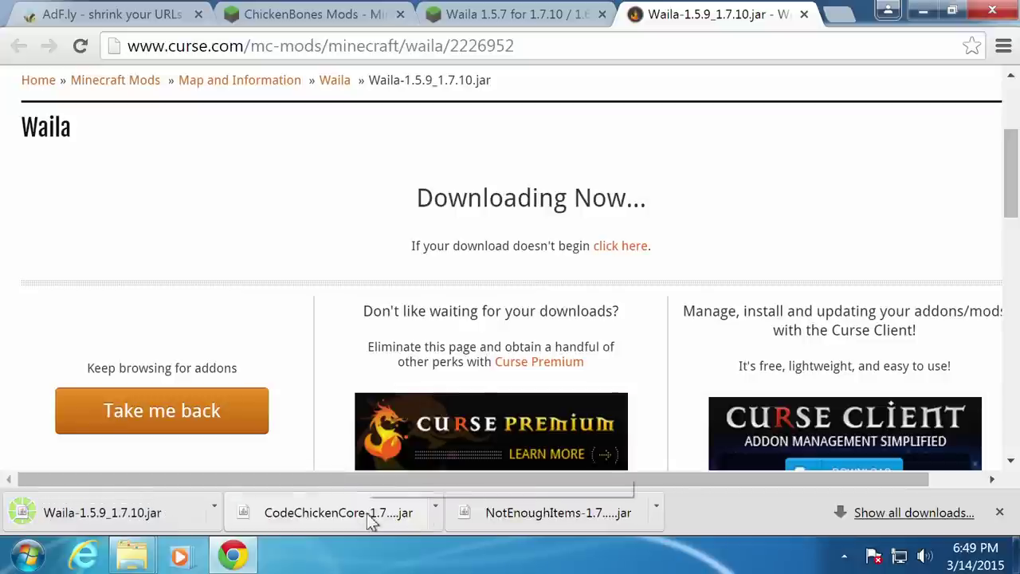
- Copy Waila-1.5.9_1.7.10 from the Downloads folder into the .minecraft mods folder
{"action": "mouse_move", "coordinate": [150, 560]}
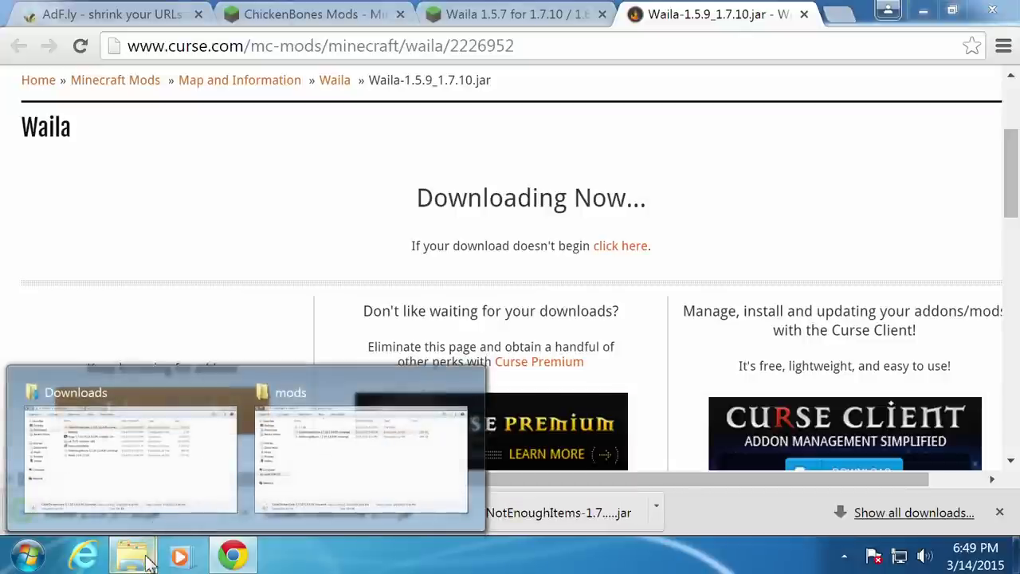
{"action": "left_click", "coordinate": [157, 473]}
{"action": "left_click", "coordinate": [273, 263]}
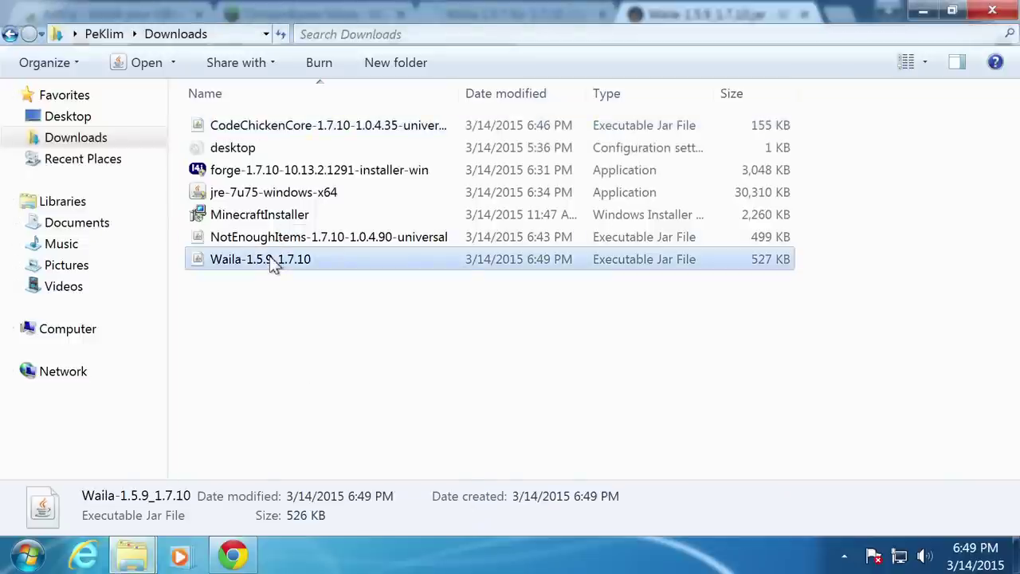
{"action": "right_click", "coordinate": [274, 264]}
{"action": "left_click", "coordinate": [327, 389]}
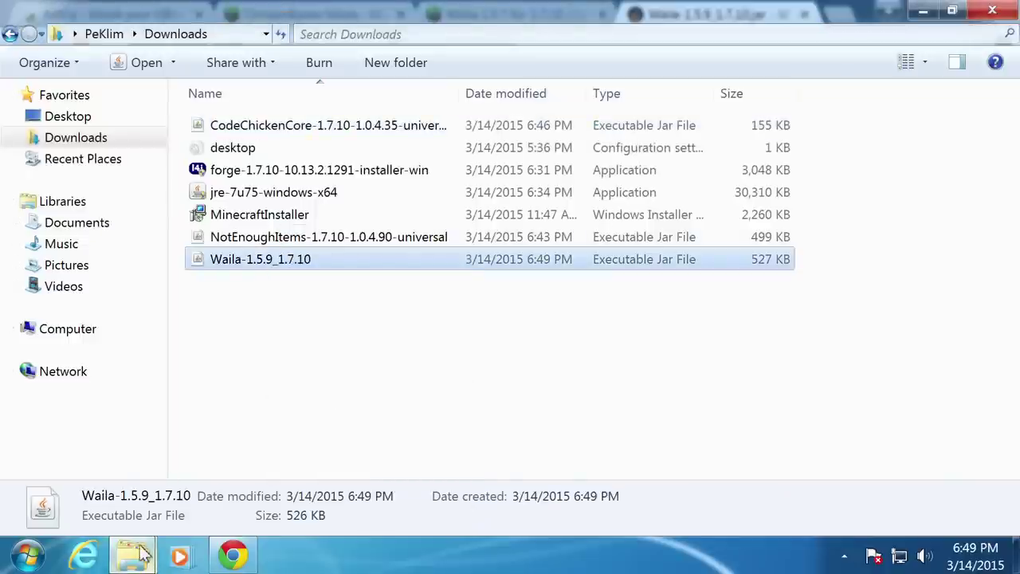
{"action": "mouse_move", "coordinate": [133, 552]}
{"action": "left_click", "coordinate": [327, 468]}
{"action": "left_click", "coordinate": [318, 267]}
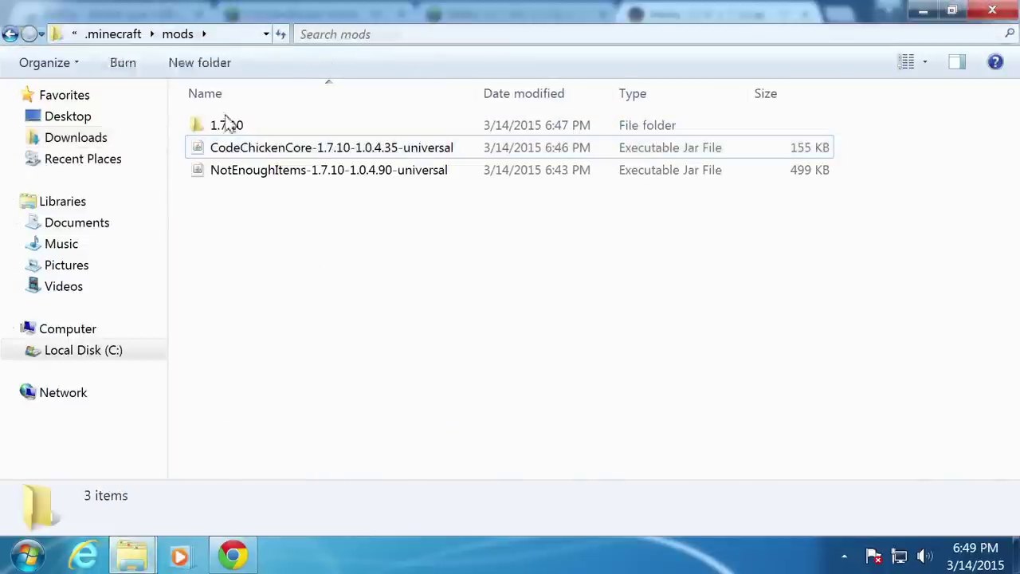
{"action": "right_click", "coordinate": [255, 273]}
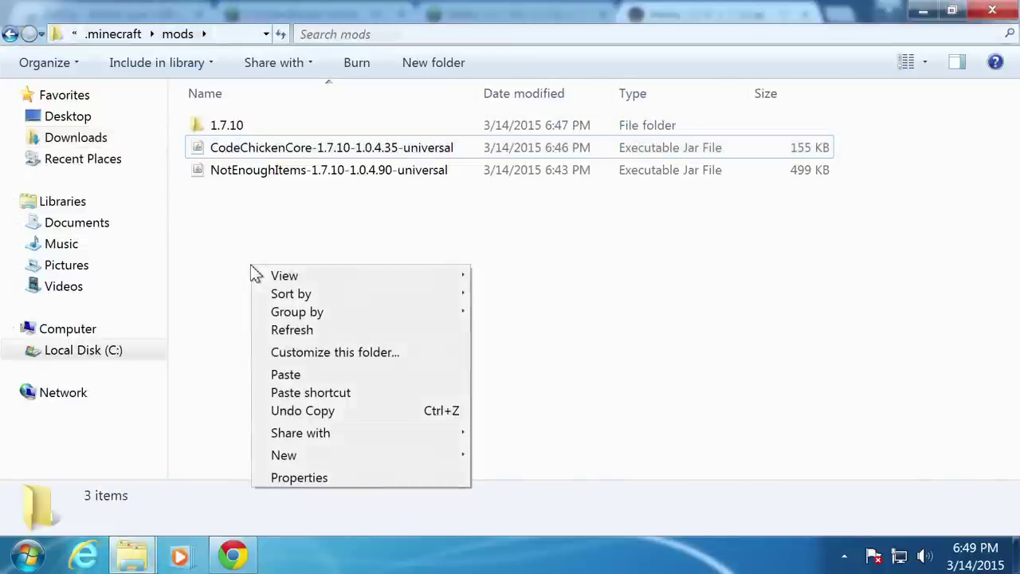
{"action": "left_click", "coordinate": [303, 375]}
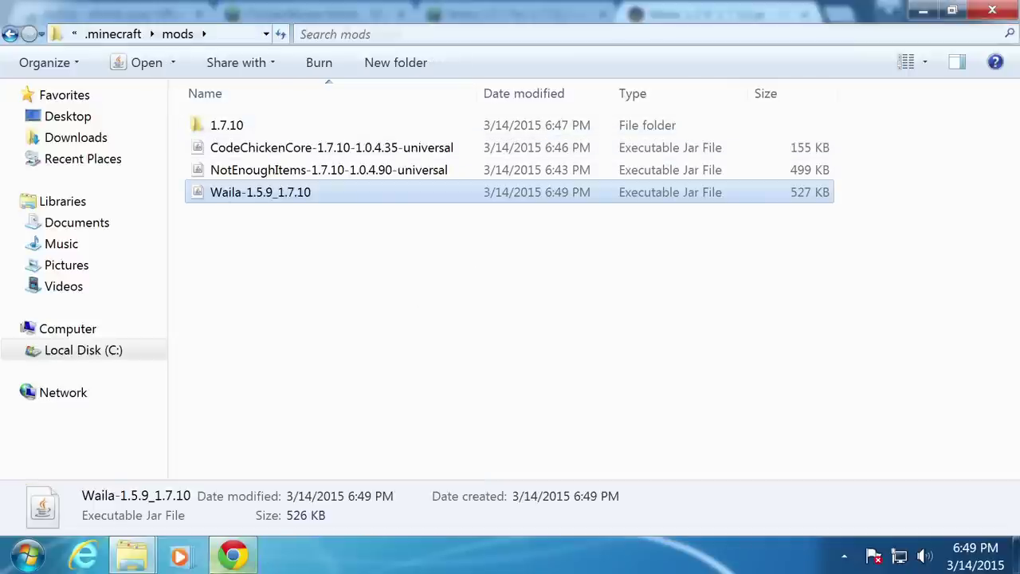
- Minimize all open windows to reach the desktop and launch Minecraft with the Forge profile
{"action": "left_click", "coordinate": [924, 9]}
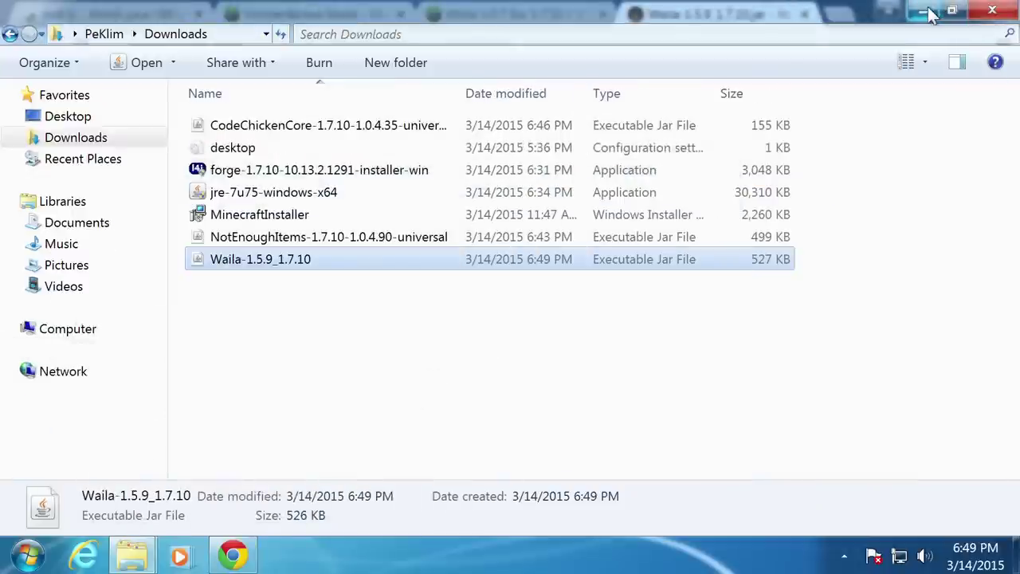
{"action": "left_click", "coordinate": [924, 10]}
{"action": "left_click", "coordinate": [927, 12]}
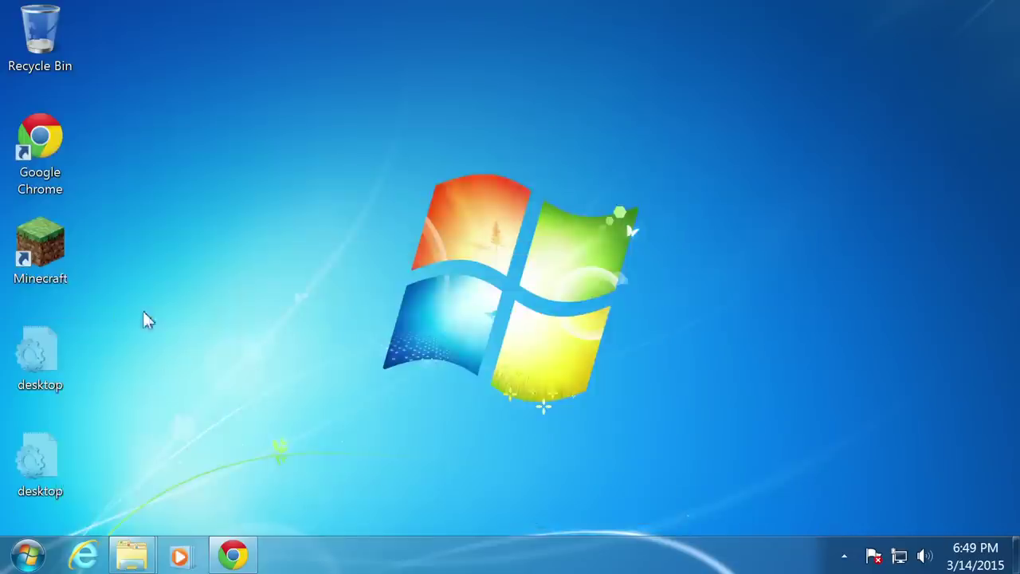
{"action": "double_click", "coordinate": [45, 247]}
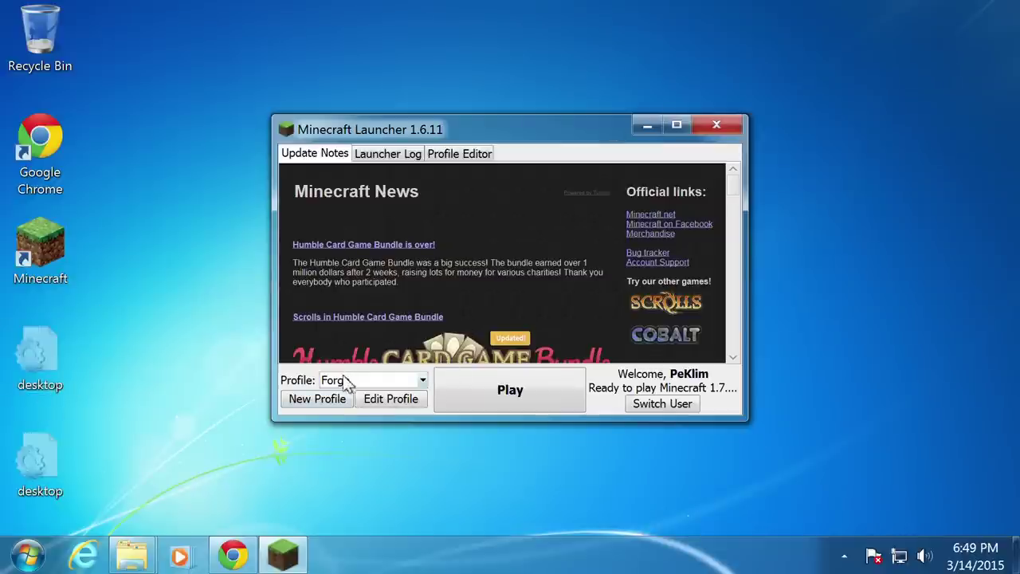
{"action": "left_click", "coordinate": [521, 393]}
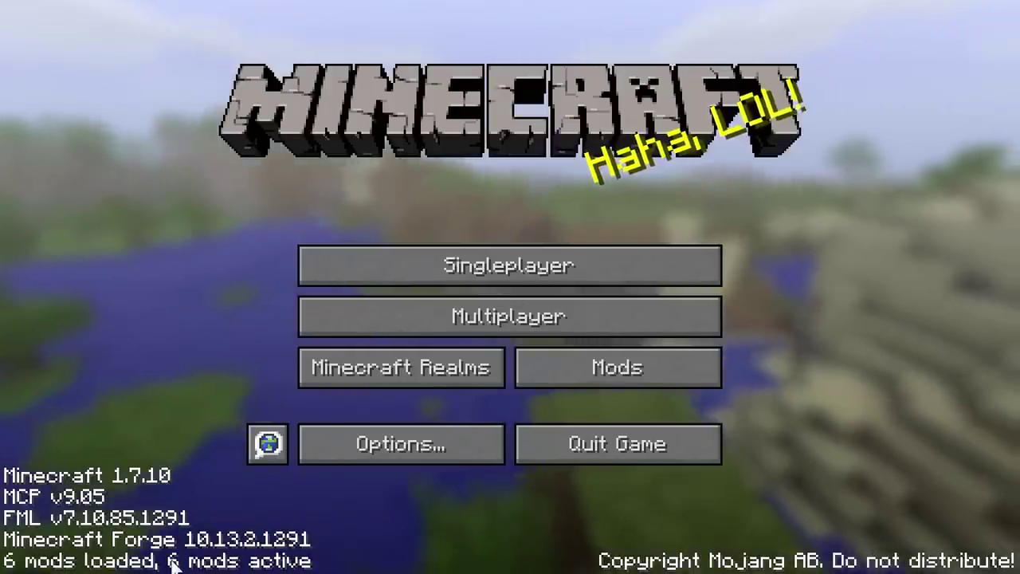
- Check the game's mod list down to its last entry for Waila and return to the title screen
{"action": "left_click", "coordinate": [628, 376]}
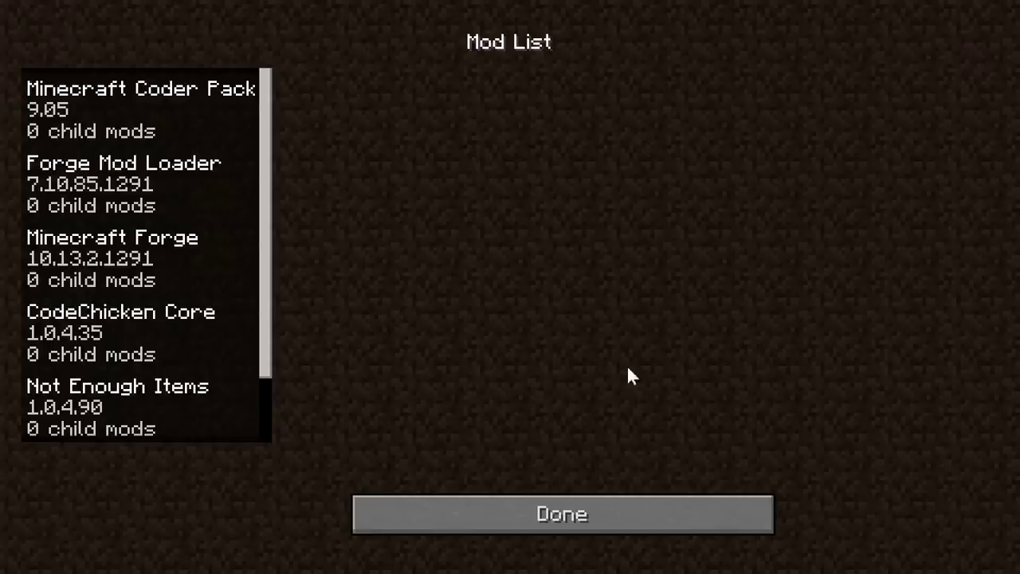
{"action": "left_click_drag", "start_coordinate": [267, 212], "coordinate": [271, 332]}
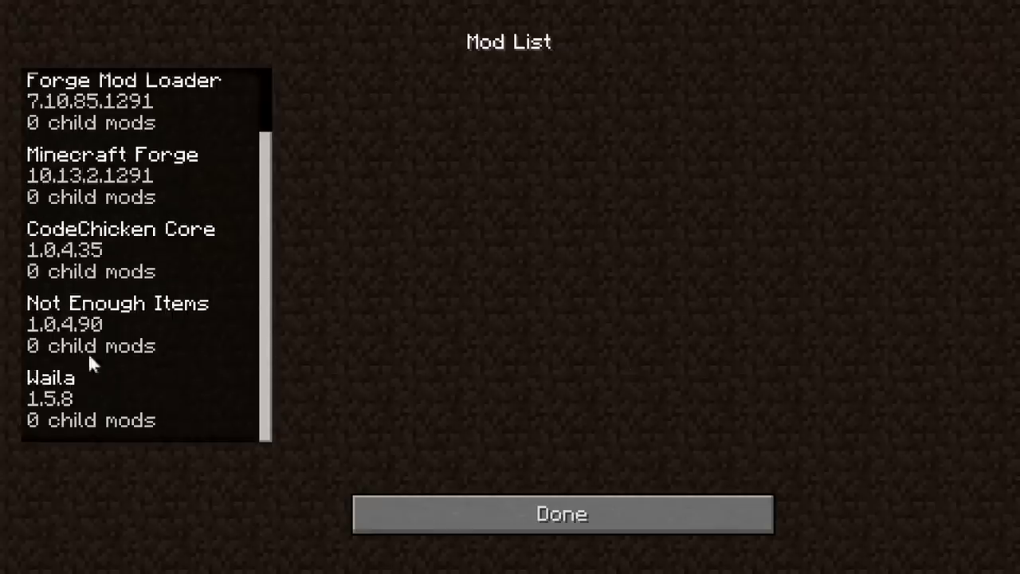
{"action": "left_click", "coordinate": [672, 517]}
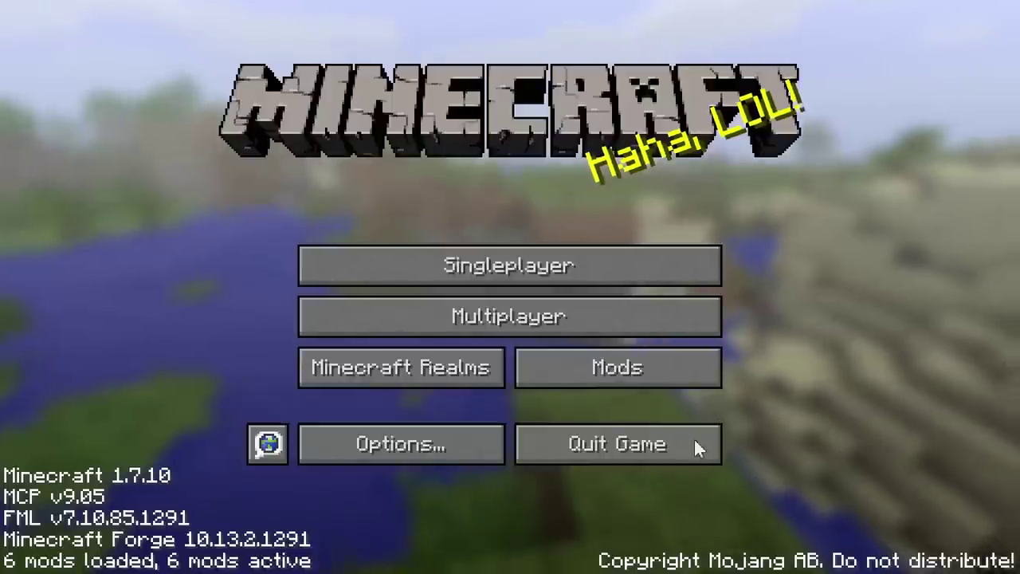
- Load the singleplayer world prvni and briefly view the inventory with the NotEnoughItems item list
{"action": "left_click", "coordinate": [549, 251]}
{"action": "left_click", "coordinate": [323, 252]}
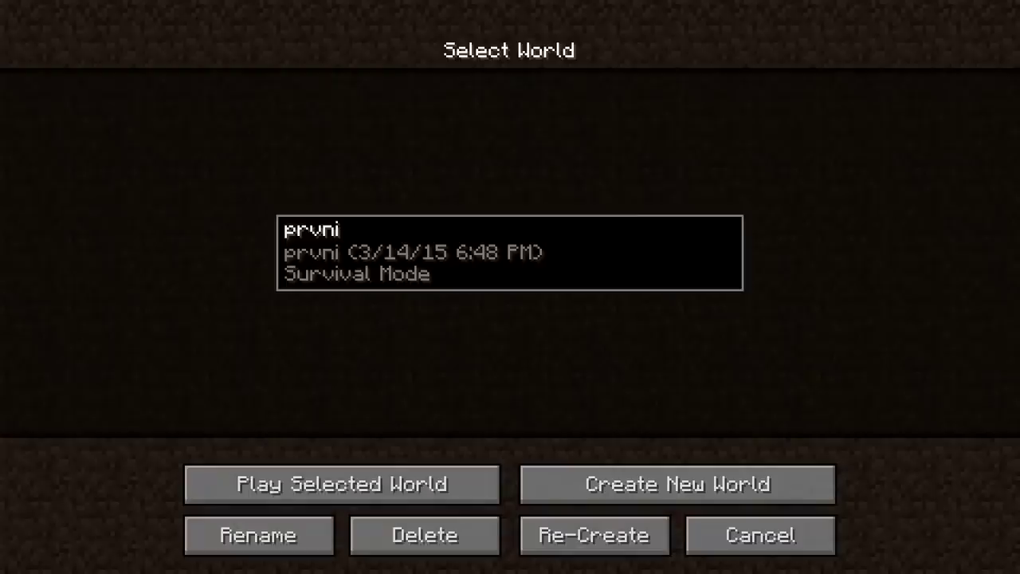
{"action": "left_click", "coordinate": [337, 491]}
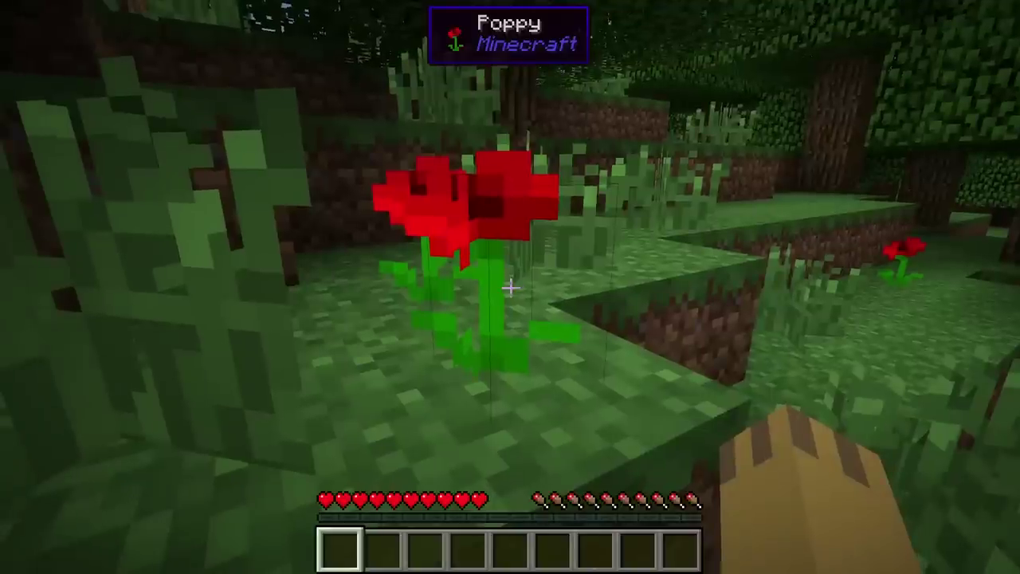
{"action": "key", "text": "e"}
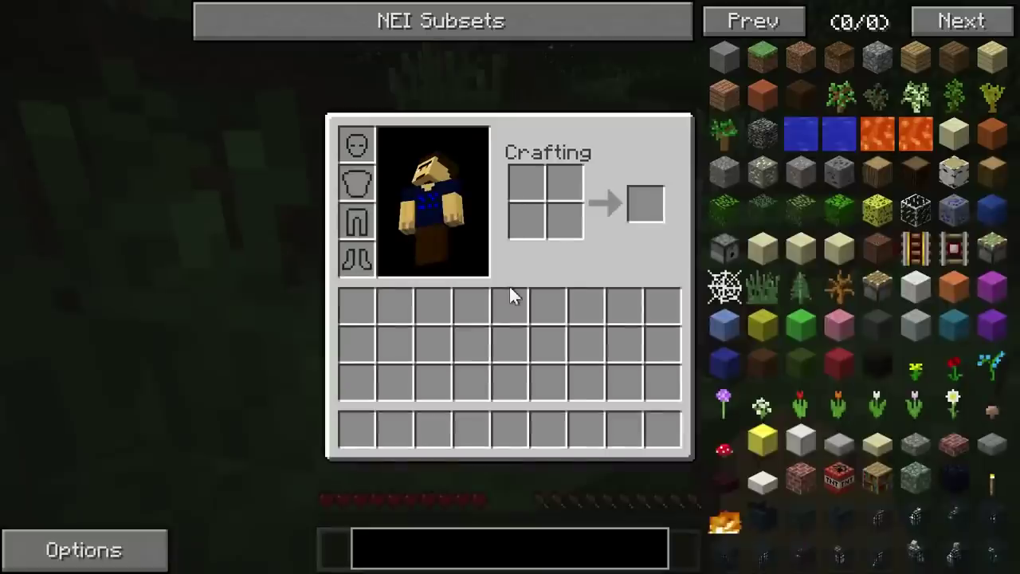
{"action": "key", "text": "e"}
- Save and quit the world to the title screen and quit Minecraft
{"action": "key", "text": "Escape"}
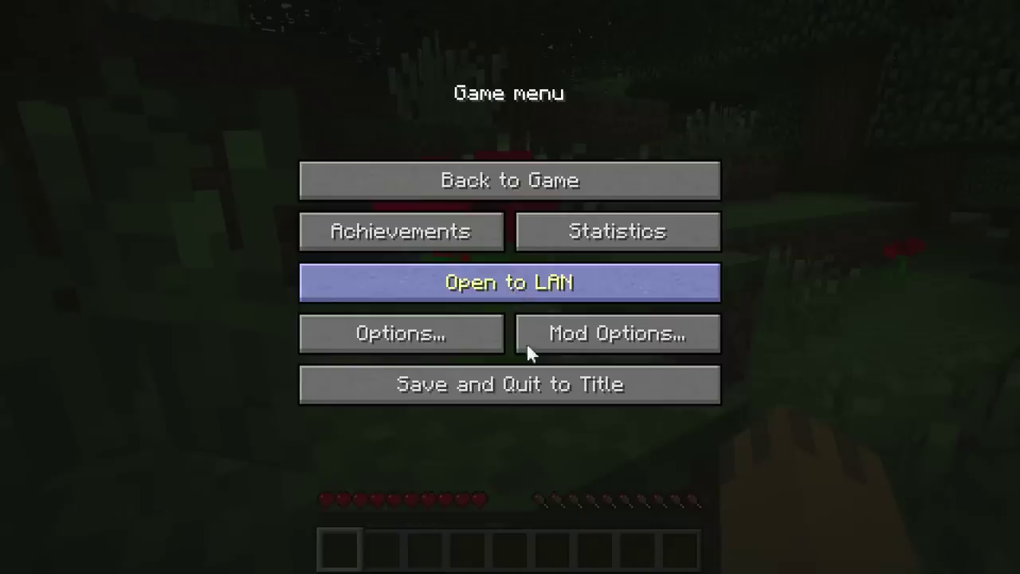
{"action": "left_click", "coordinate": [536, 383]}
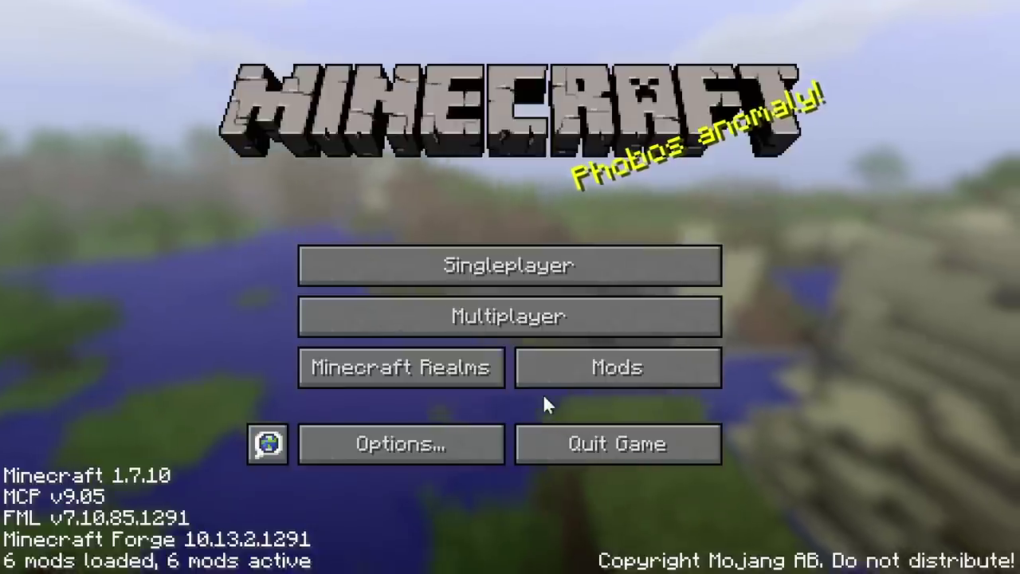
{"action": "left_click", "coordinate": [660, 451]}
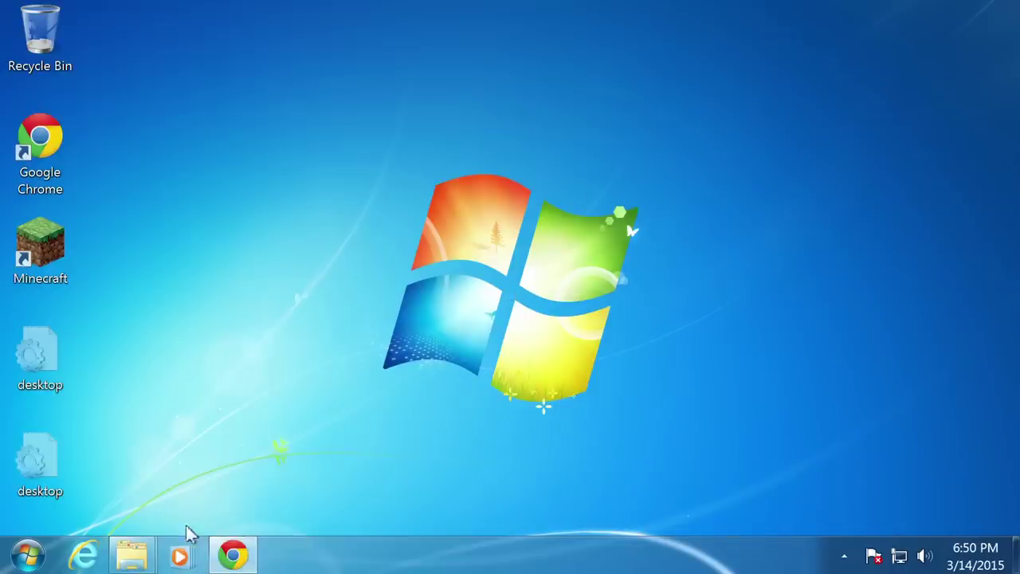
- Reopen the mods folder, examine its mod files and the contents of the 1.7.10 subfolder, and return to mods
{"action": "mouse_move", "coordinate": [144, 555]}
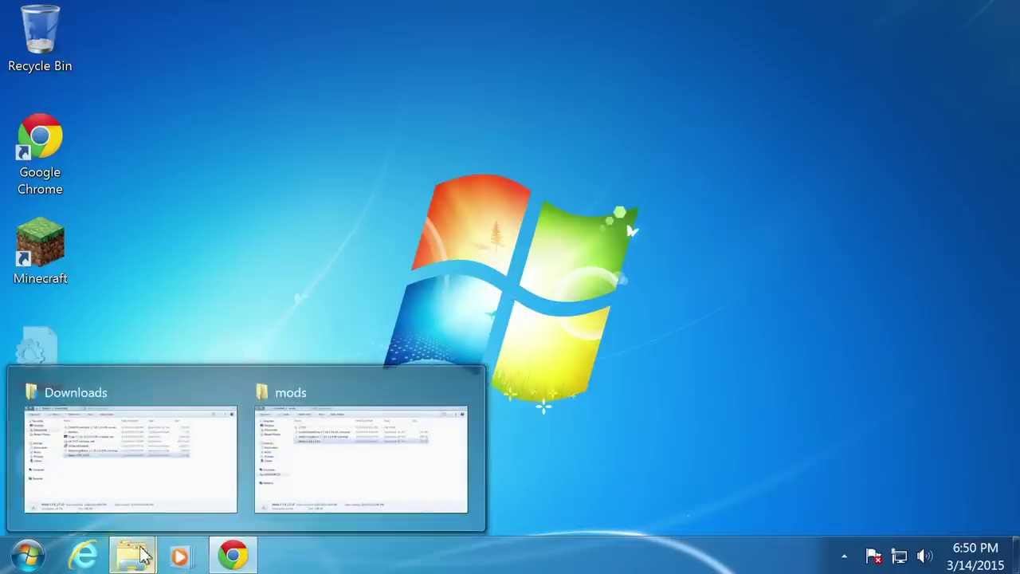
{"action": "mouse_move", "coordinate": [350, 398]}
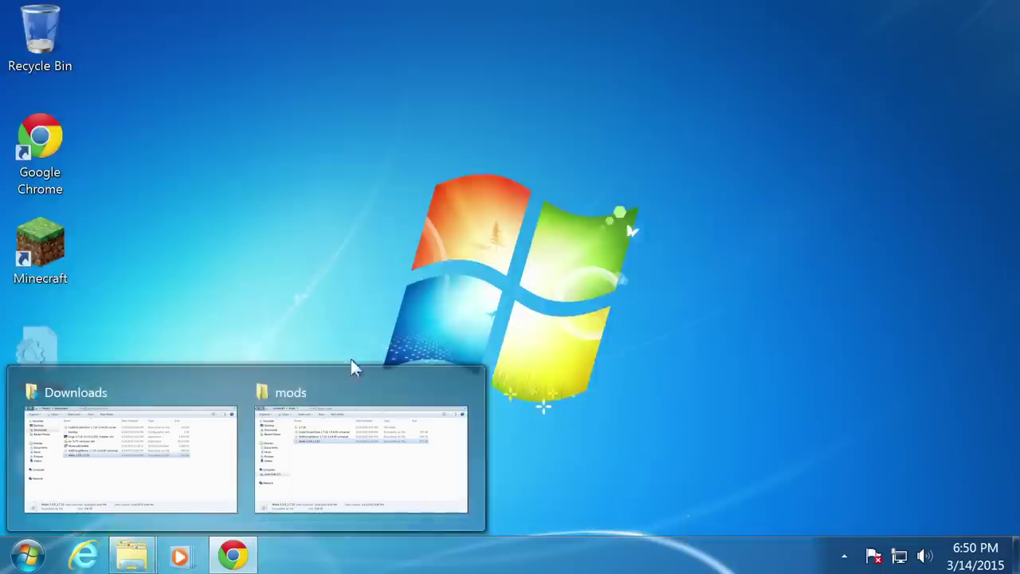
{"action": "left_click", "coordinate": [375, 390]}
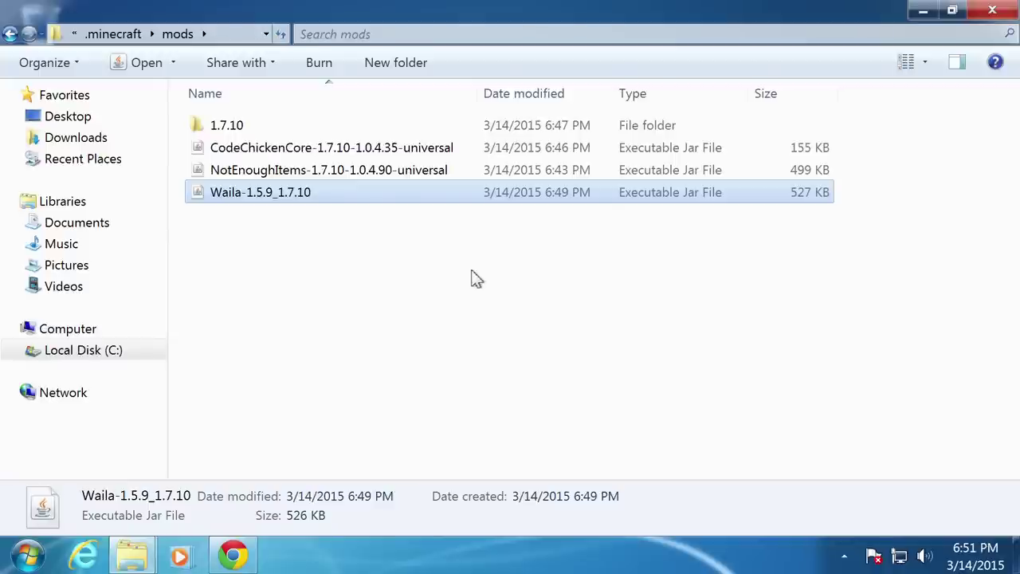
{"action": "left_click", "coordinate": [290, 154]}
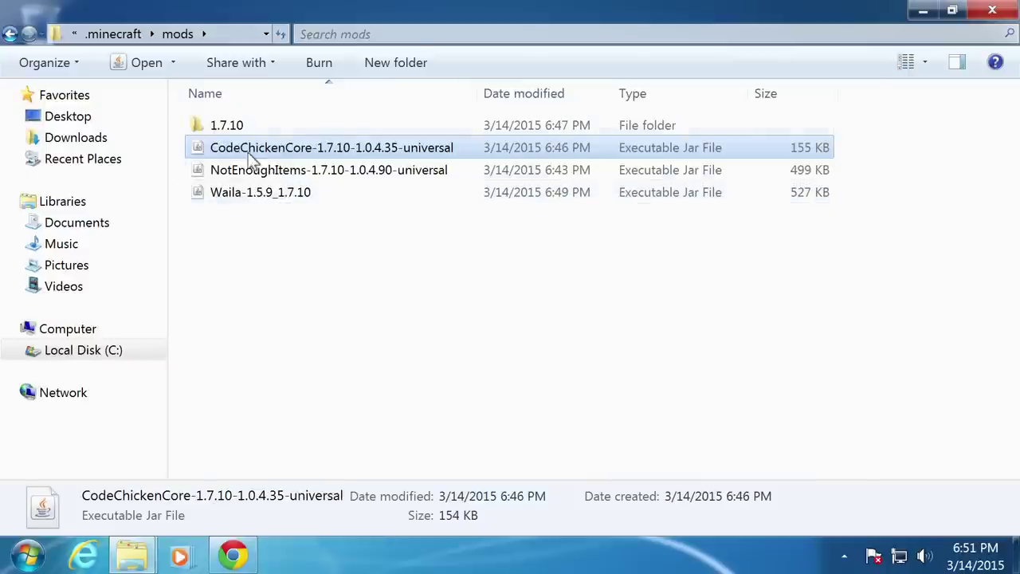
{"action": "left_click", "coordinate": [228, 130]}
{"action": "double_click", "coordinate": [227, 131]}
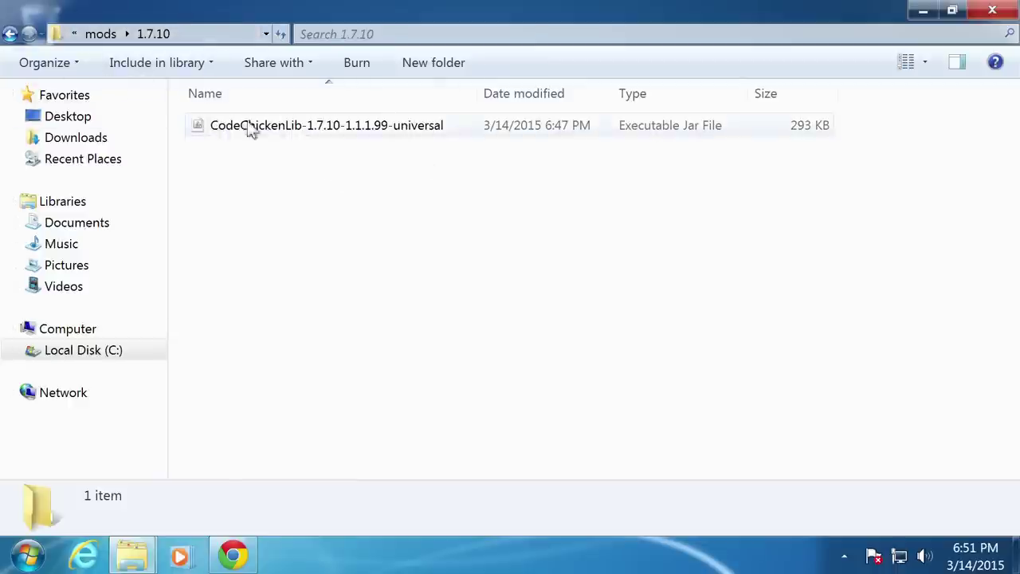
{"action": "left_click", "coordinate": [73, 33]}
{"action": "left_click", "coordinate": [415, 265]}
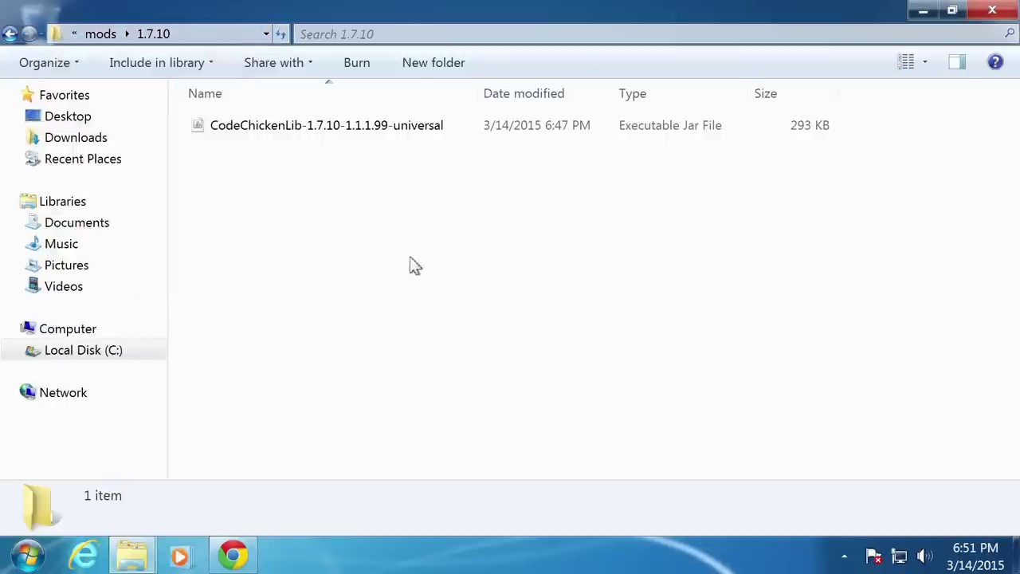
{"action": "left_click", "coordinate": [152, 35]}
{"action": "left_click", "coordinate": [102, 35]}
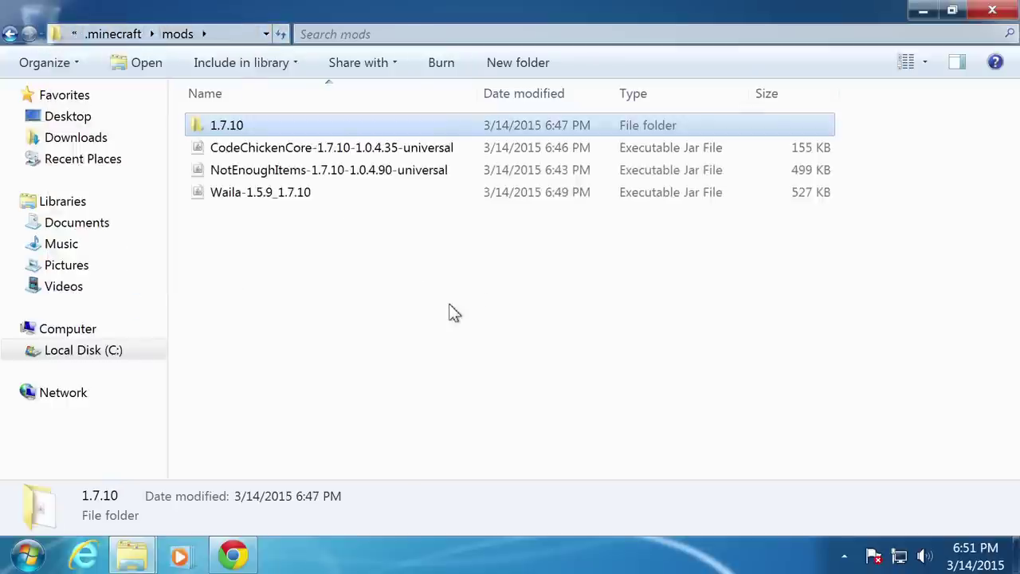
- Open the config folder in .minecraft, look over its configuration files and the NEI subfolder, and return to config
{"action": "left_click", "coordinate": [121, 34]}
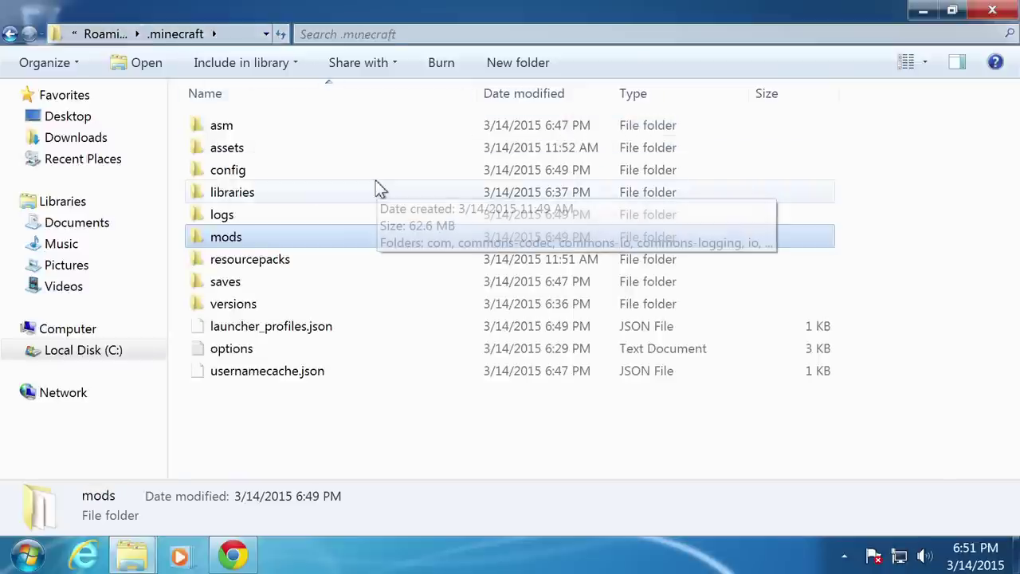
{"action": "double_click", "coordinate": [244, 170]}
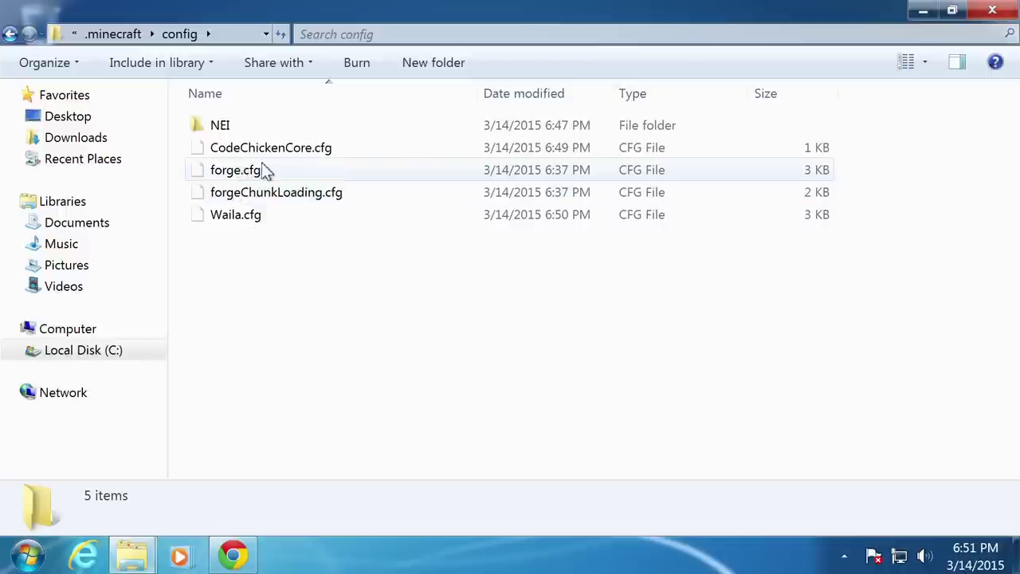
{"action": "left_click", "coordinate": [241, 223]}
{"action": "double_click", "coordinate": [231, 125]}
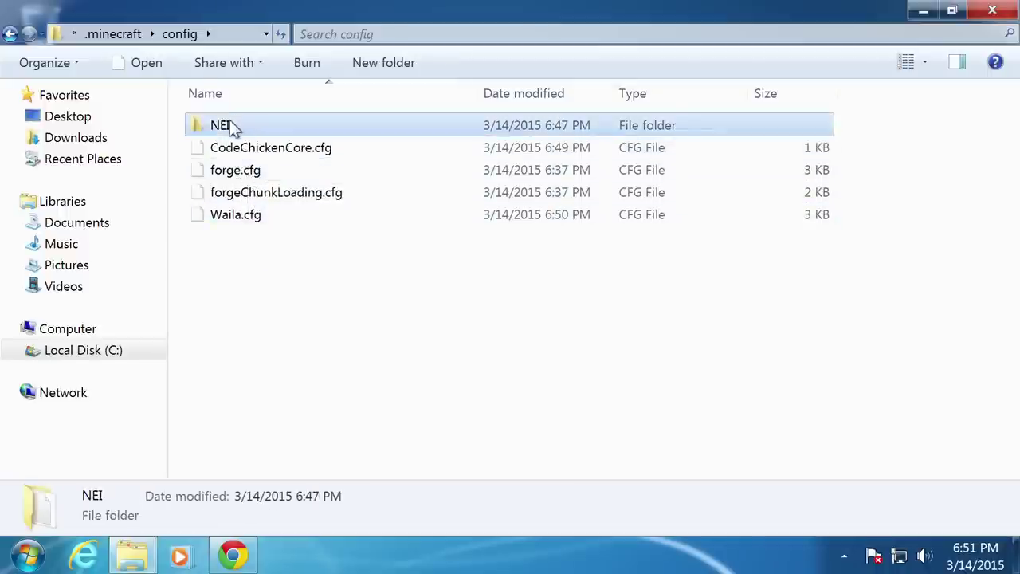
{"action": "left_click", "coordinate": [12, 34]}
{"action": "left_click", "coordinate": [245, 225]}
{"action": "right_click", "coordinate": [248, 223]}
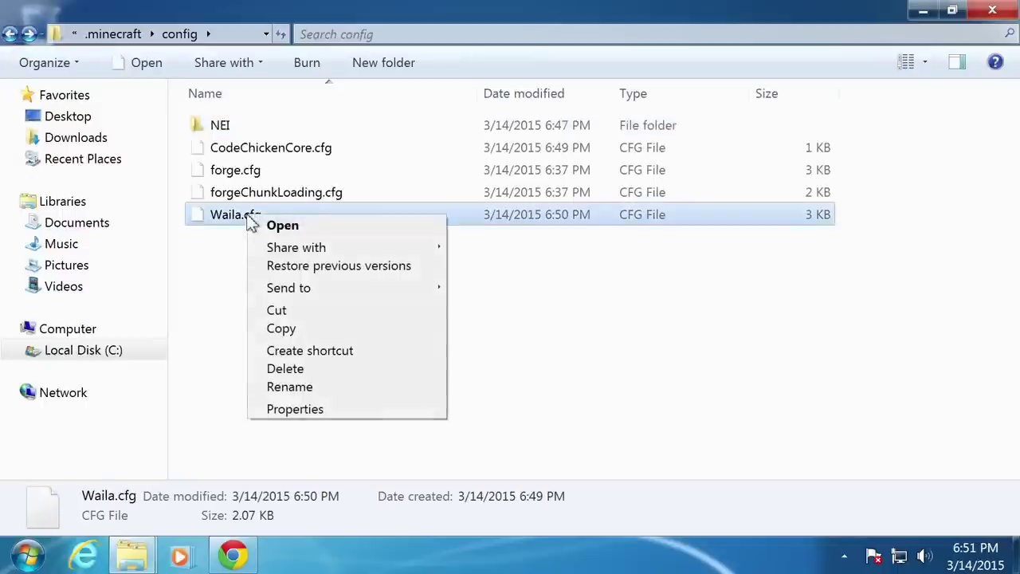
{"action": "left_click", "coordinate": [332, 227]}
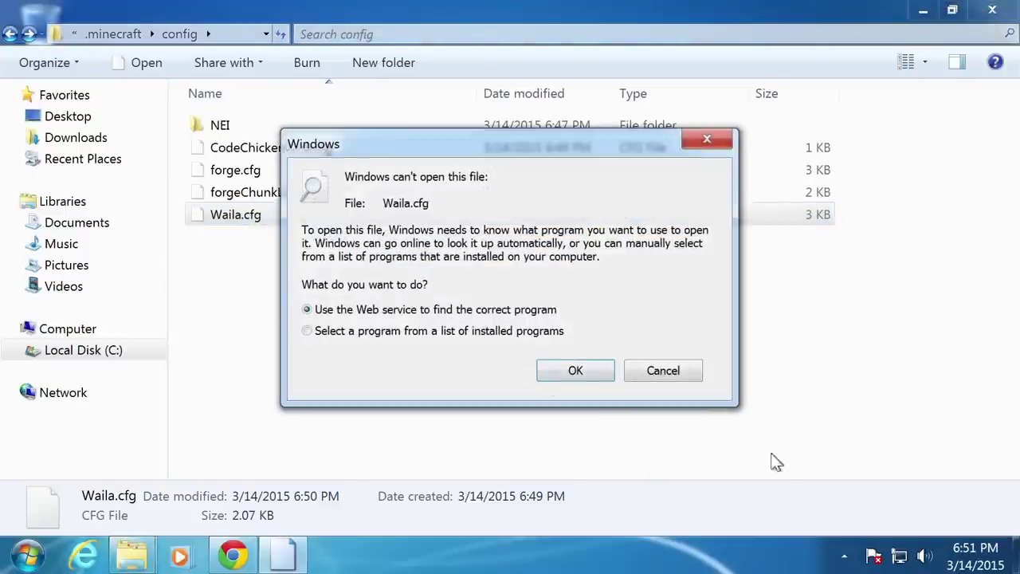
{"action": "left_click", "coordinate": [676, 373]}
- Open Waila.cfg from the config folder in Notepad, keeping Notepad as the program always used for this kind of file
{"action": "right_click", "coordinate": [262, 219]}
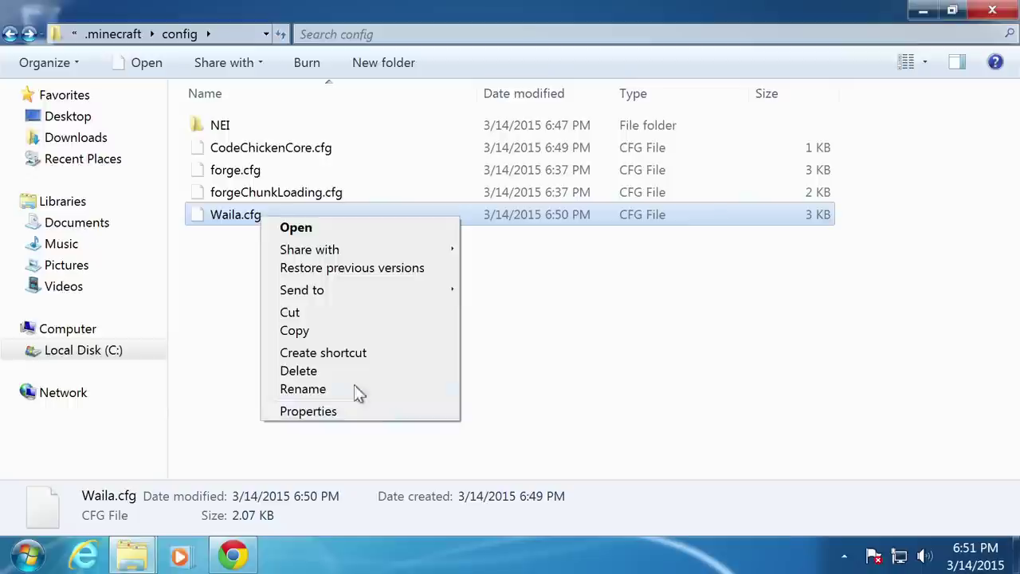
{"action": "left_click", "coordinate": [317, 231]}
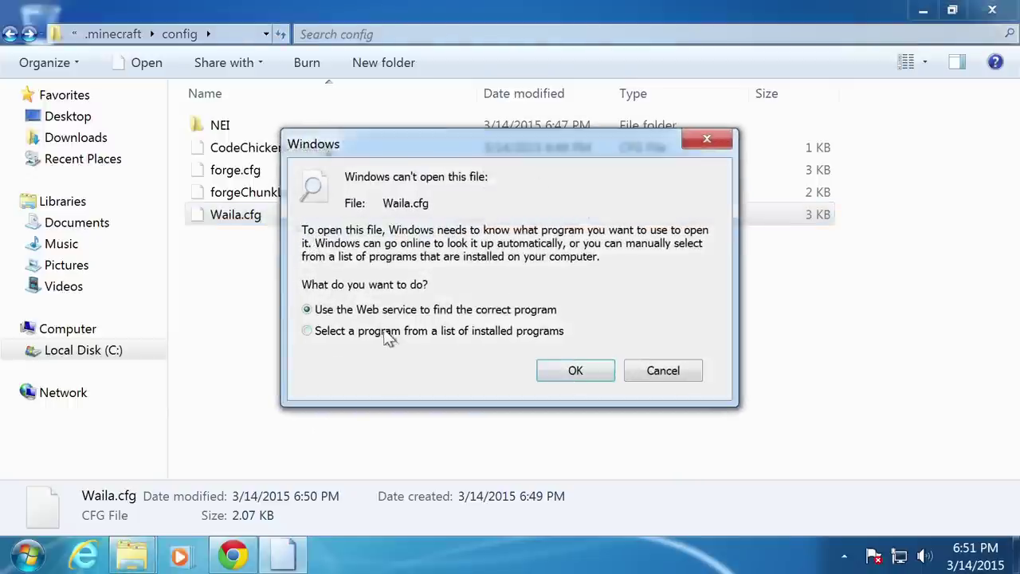
{"action": "left_click", "coordinate": [588, 373]}
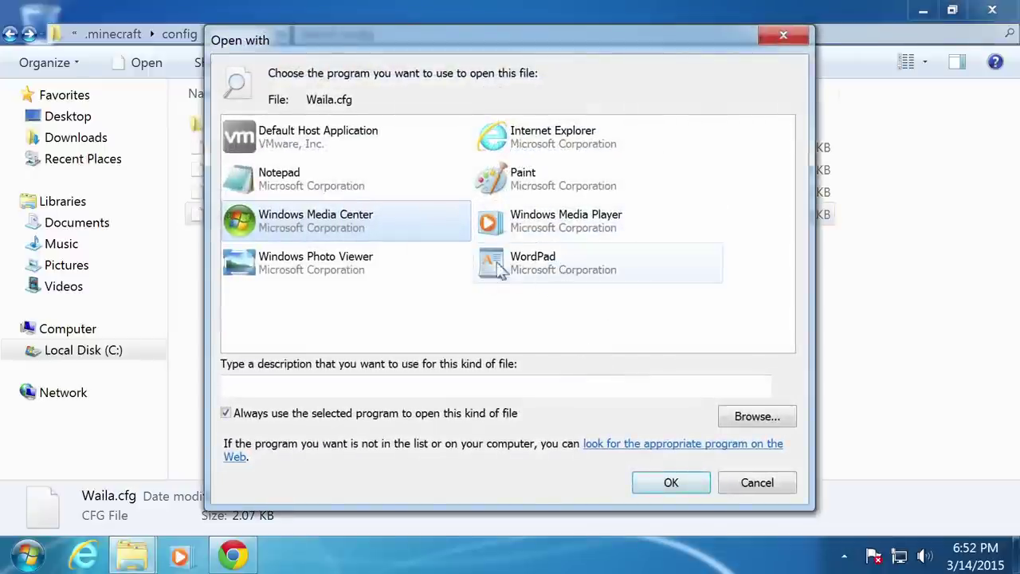
{"action": "left_click", "coordinate": [303, 178]}
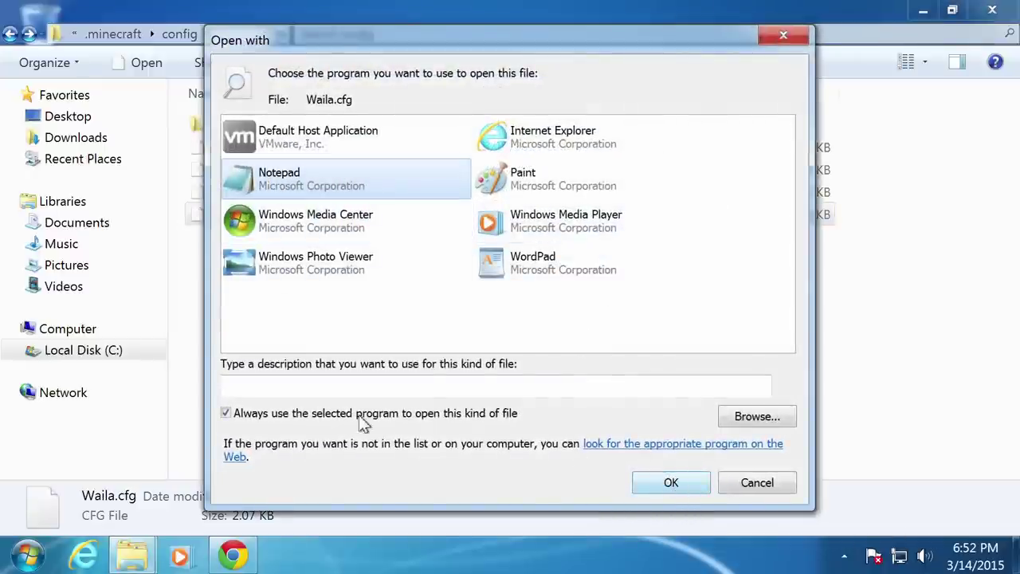
{"action": "left_click", "coordinate": [673, 482]}
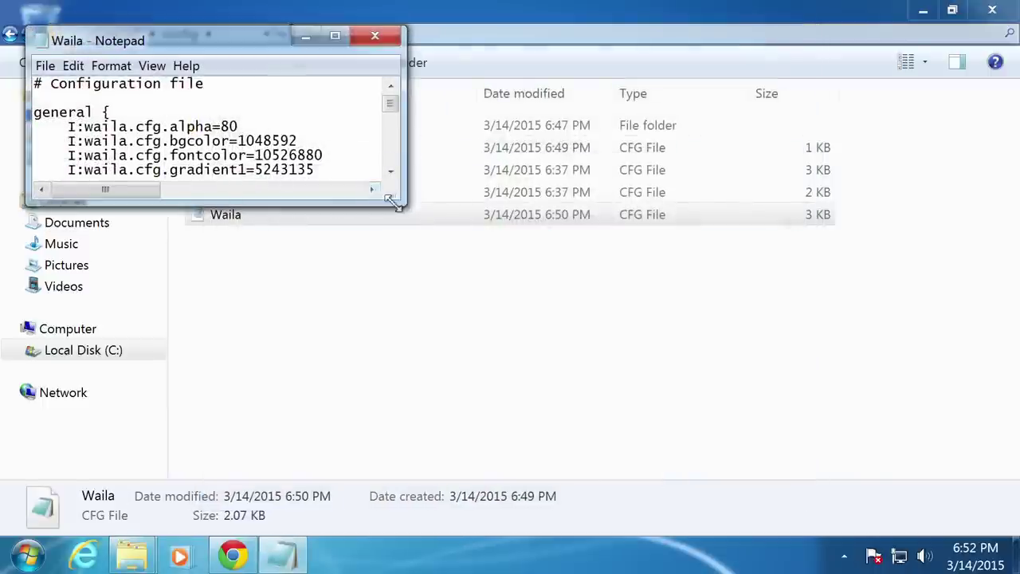
- Enlarge the Notepad window, examine the general, modules and server_forcing sections of the Waila configuration, and close the file
{"action": "left_click_drag", "start_coordinate": [403, 204], "coordinate": [757, 474]}
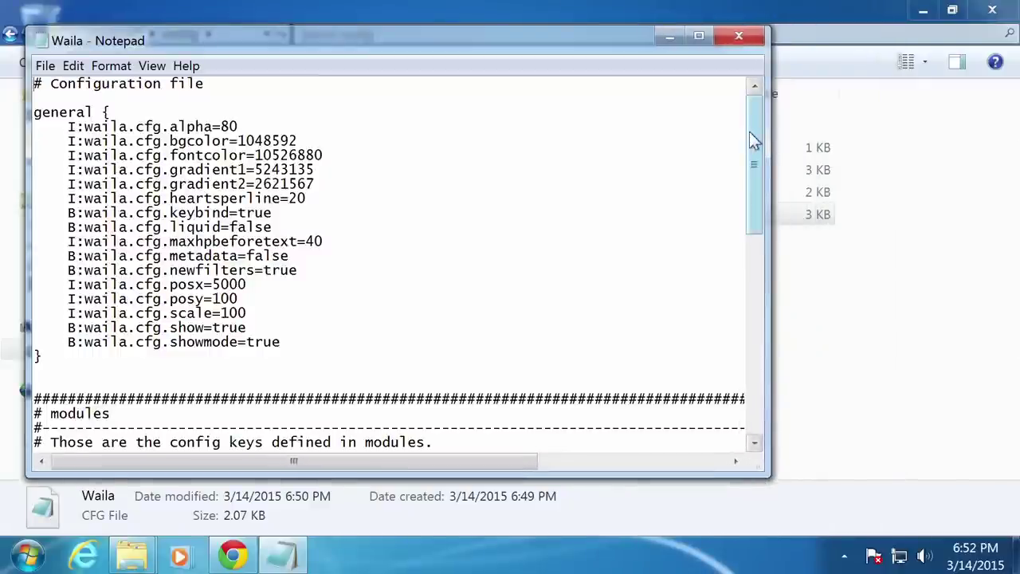
{"action": "left_click_drag", "start_coordinate": [756, 136], "coordinate": [768, 219]}
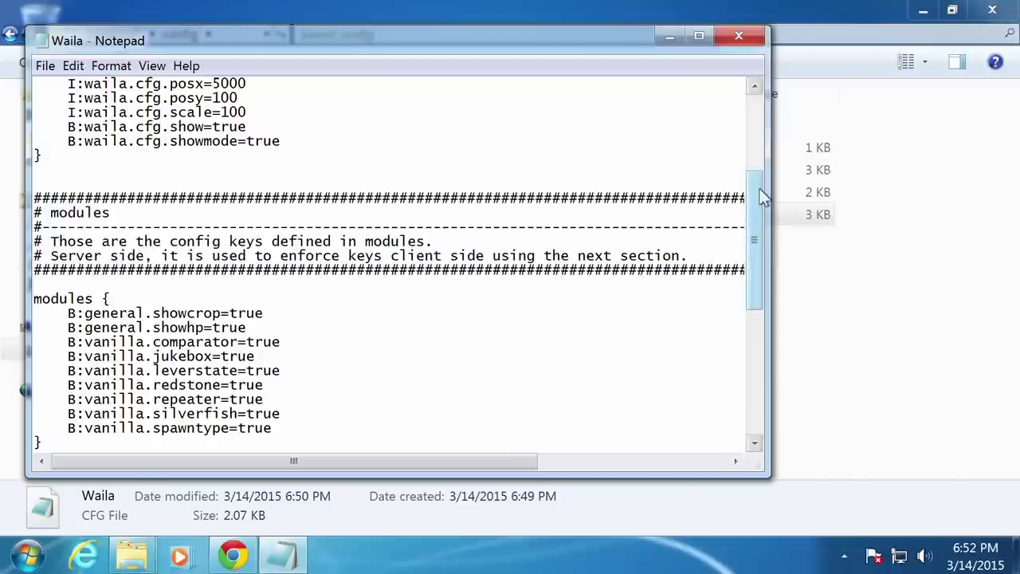
{"action": "left_click_drag", "start_coordinate": [762, 193], "coordinate": [778, 296]}
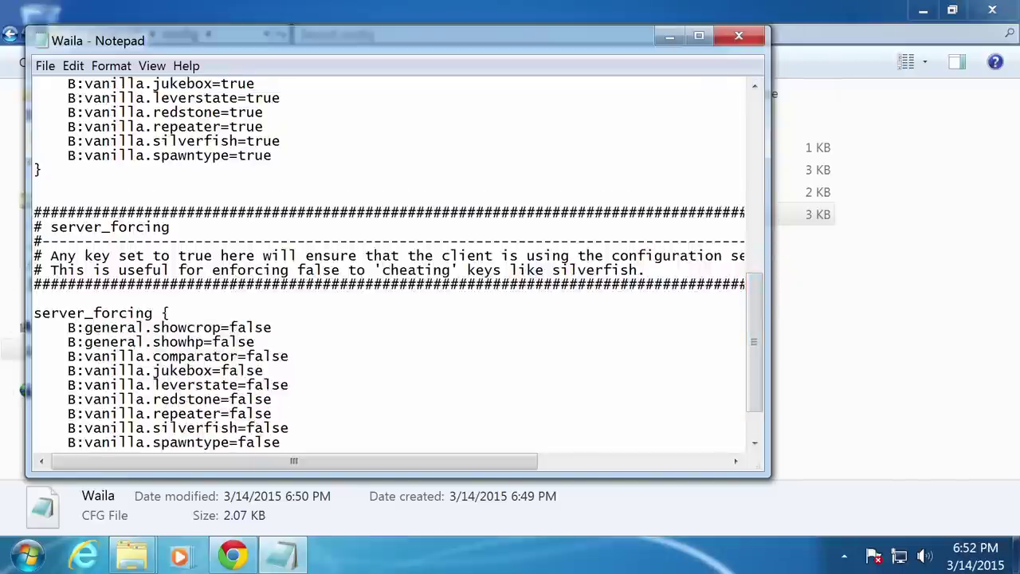
{"action": "left_click_drag", "start_coordinate": [756, 374], "coordinate": [759, 119]}
{"action": "left_click", "coordinate": [737, 36]}
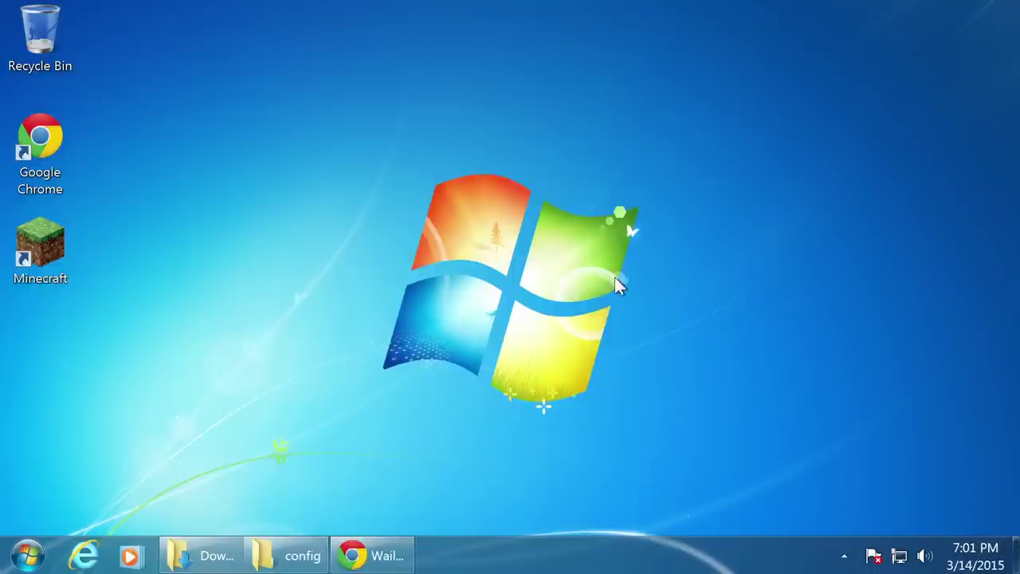
- Switch to Chrome, search Google for multimc and open the MultiMC website at multimc.org
{"action": "left_click", "coordinate": [365, 558]}
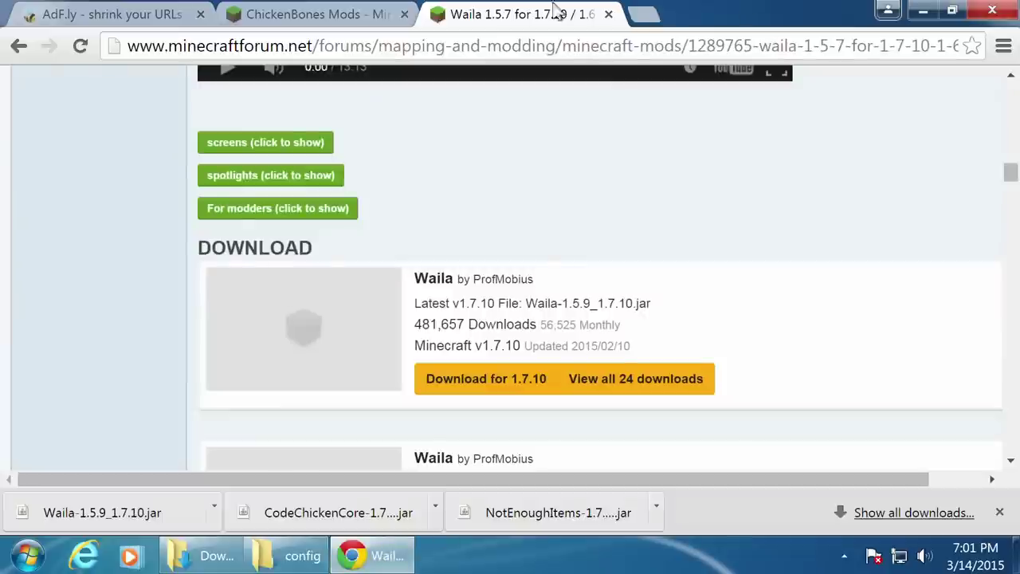
{"action": "left_click", "coordinate": [508, 53]}
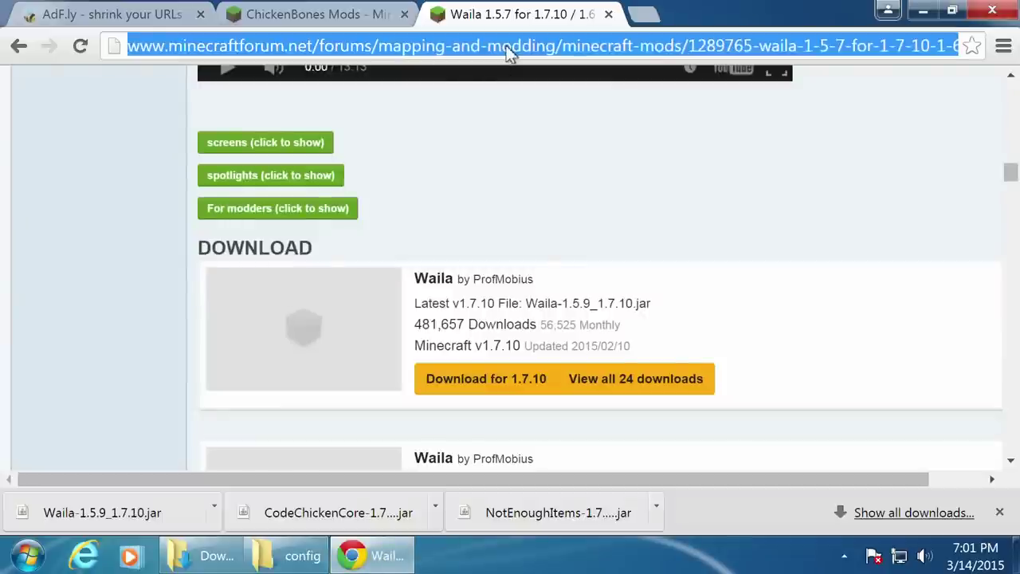
{"action": "type", "text": "mult"}
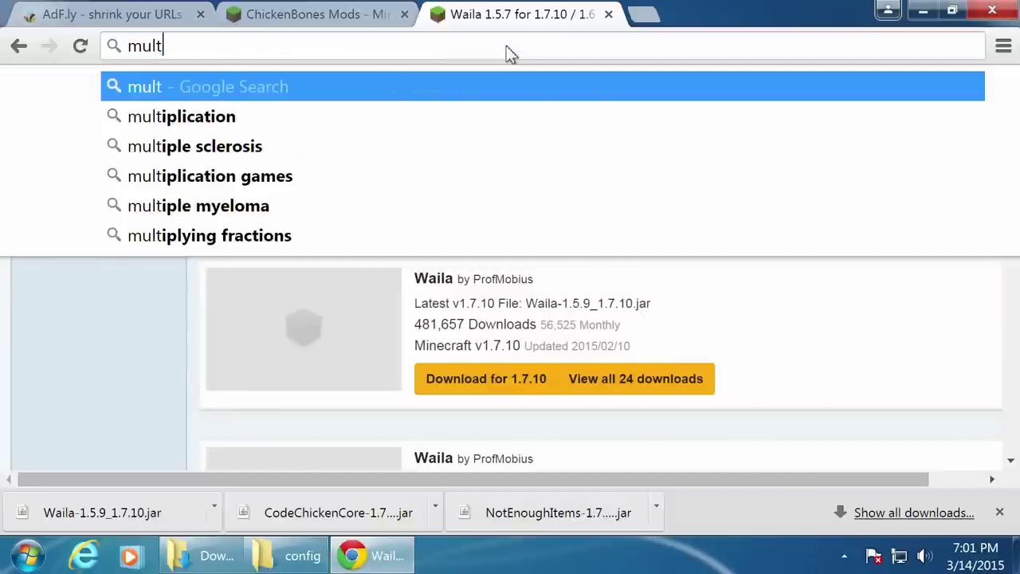
{"action": "type", "text": "imc"}
{"action": "key", "text": "Return"}
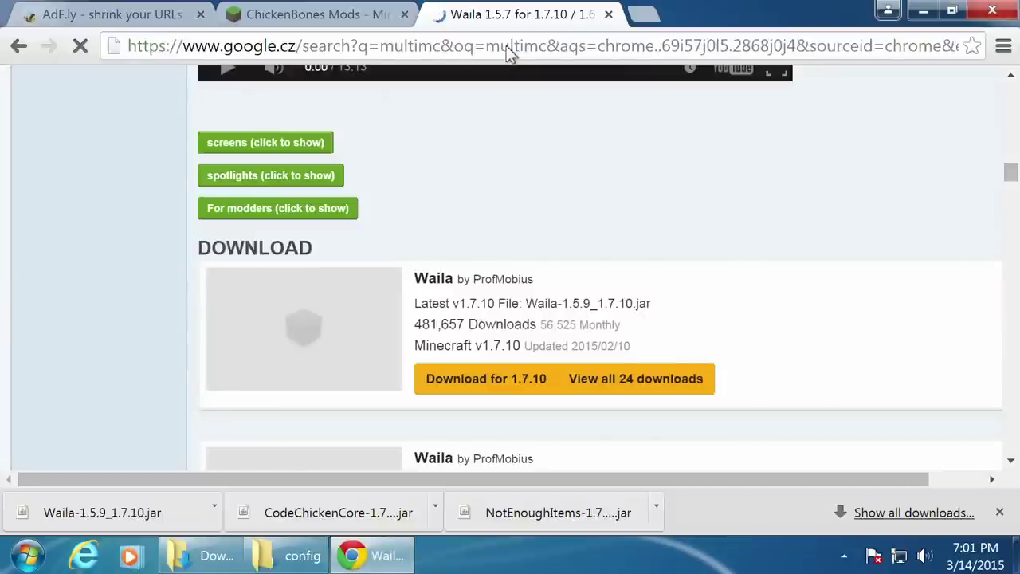
{"action": "scroll", "coordinate": [422, 287], "scroll_direction": "down", "scroll_amount": 1}
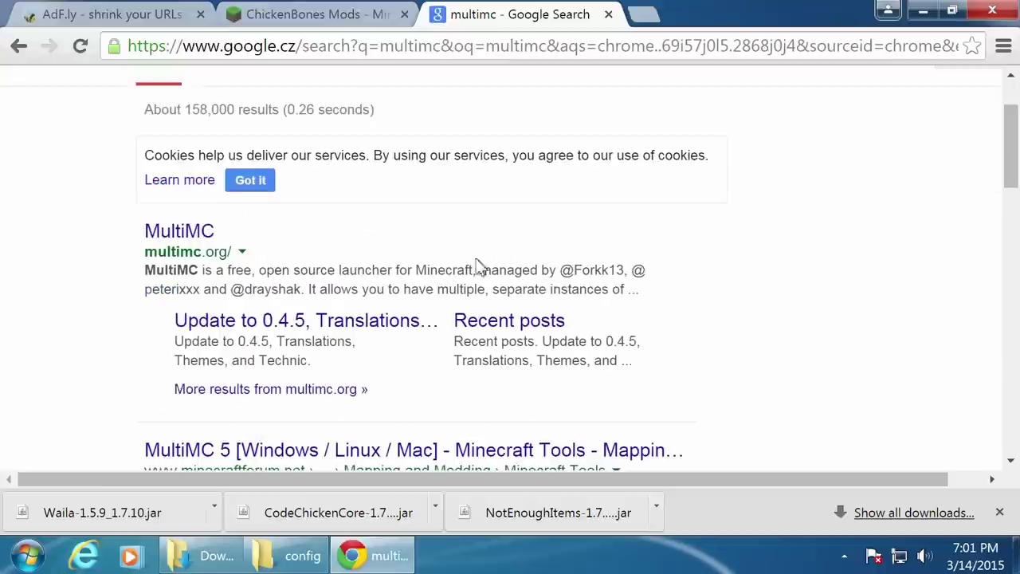
{"action": "left_click", "coordinate": [177, 233]}
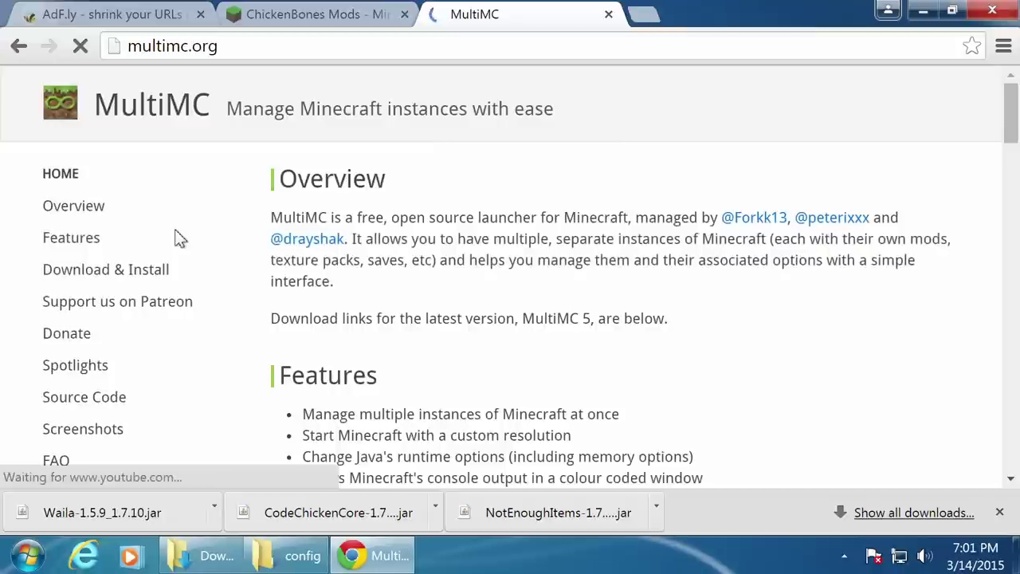